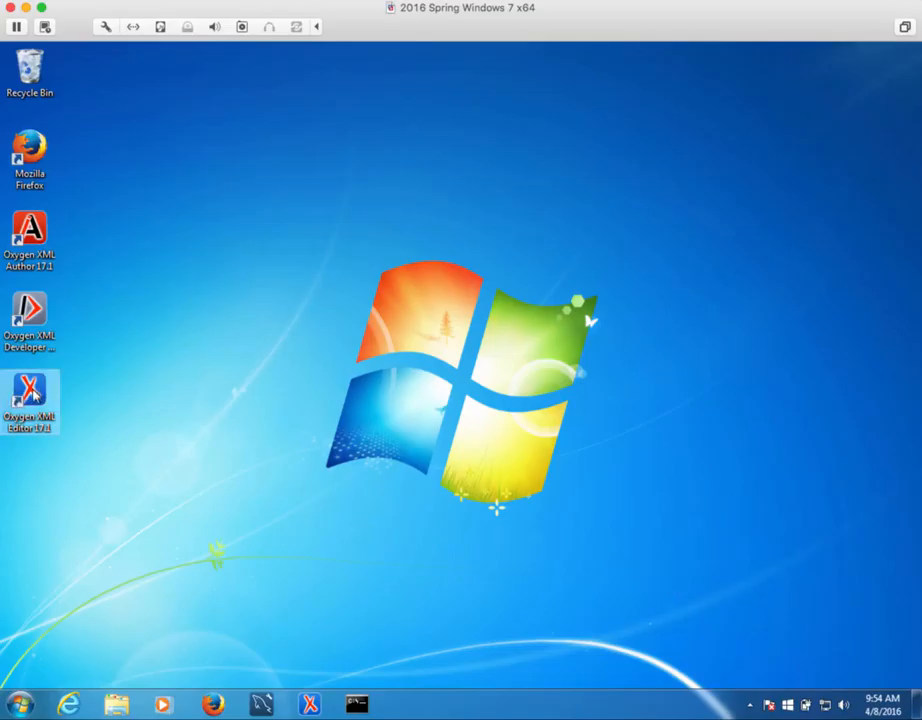
- Open Oxygen XML Editor, examine the FO Processors preferences under XML / XSLT-FO-XQuery, cancel without changes and close the editor
click(309, 705)
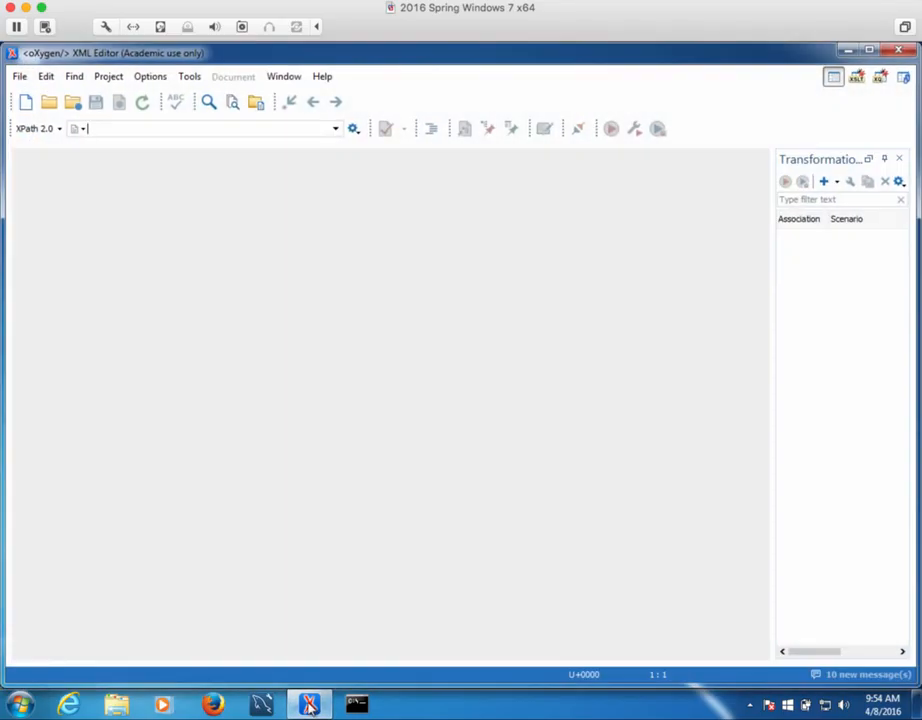
mouse_move(310, 705)
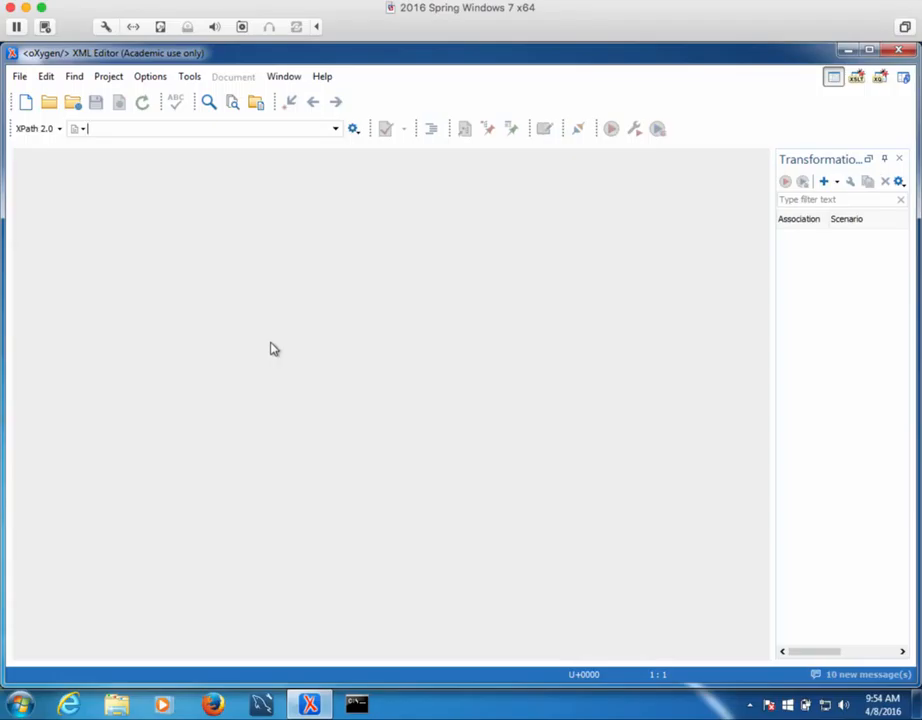
click(149, 80)
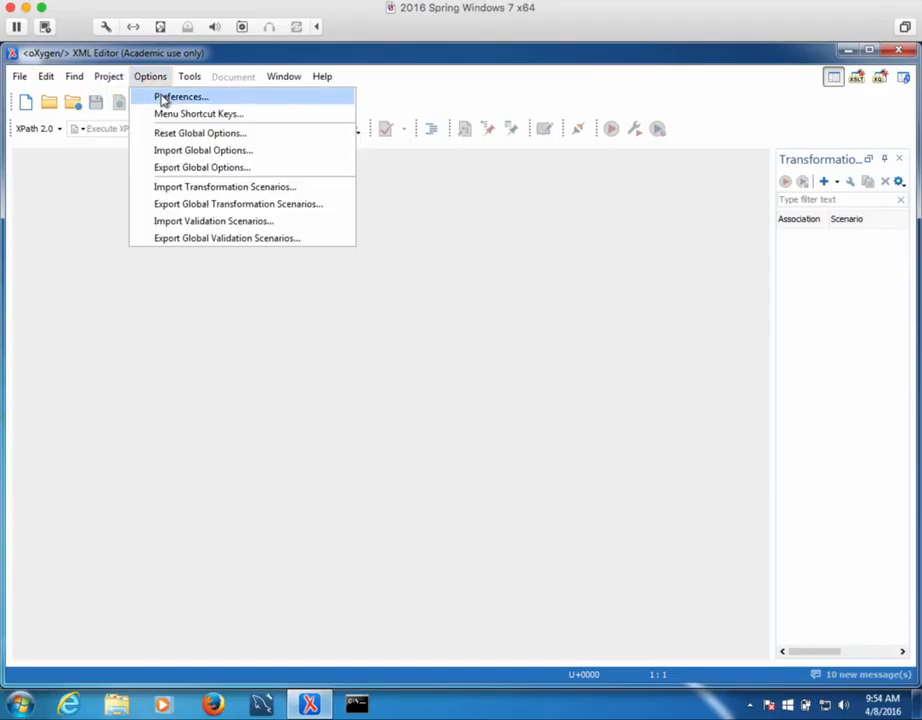
click(163, 98)
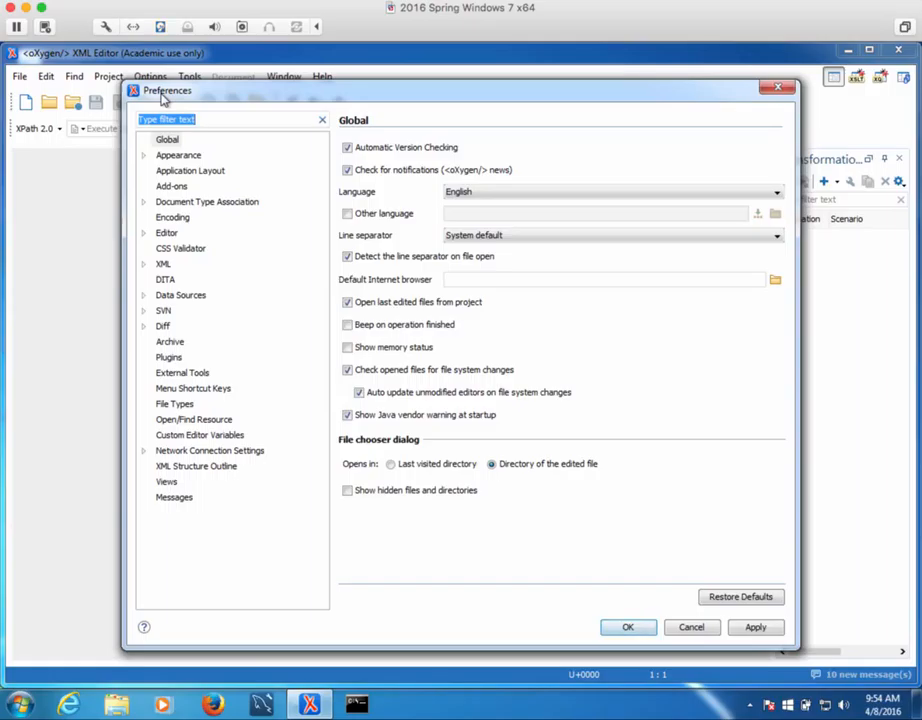
click(144, 264)
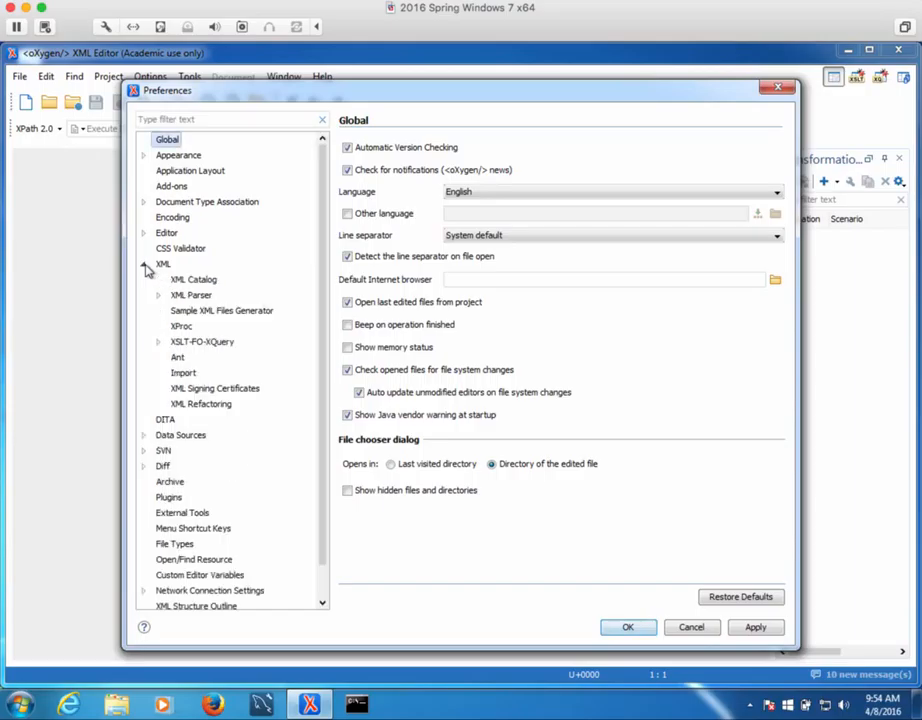
click(160, 342)
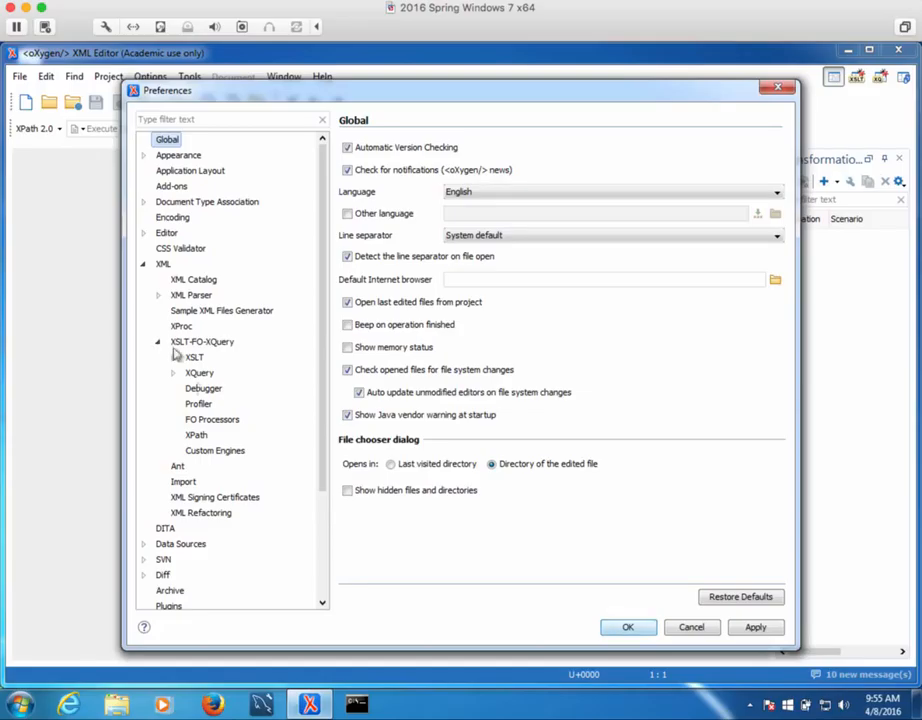
click(212, 421)
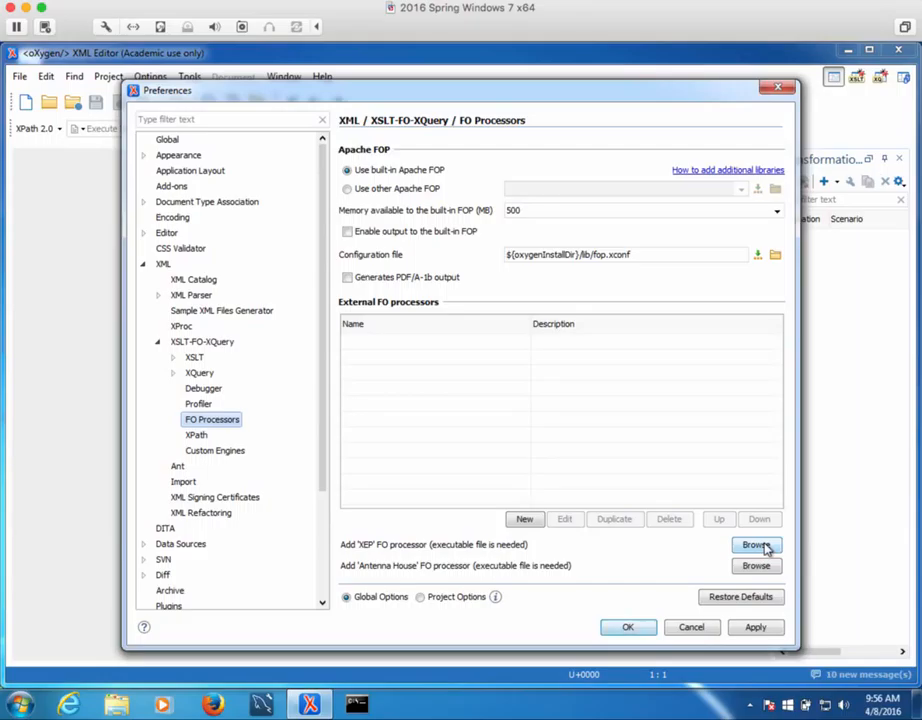
click(678, 634)
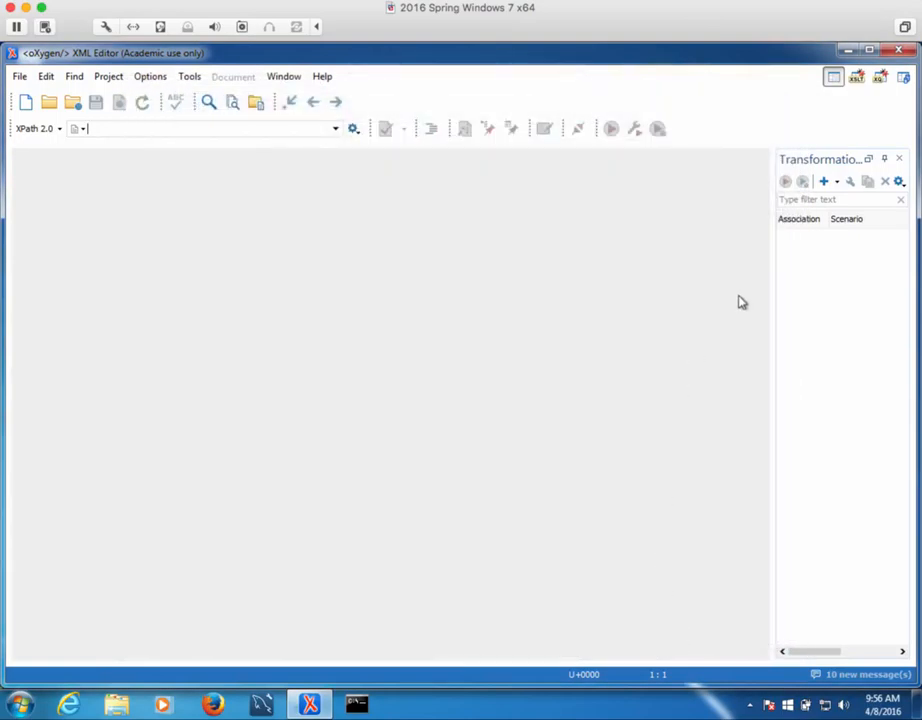
click(898, 52)
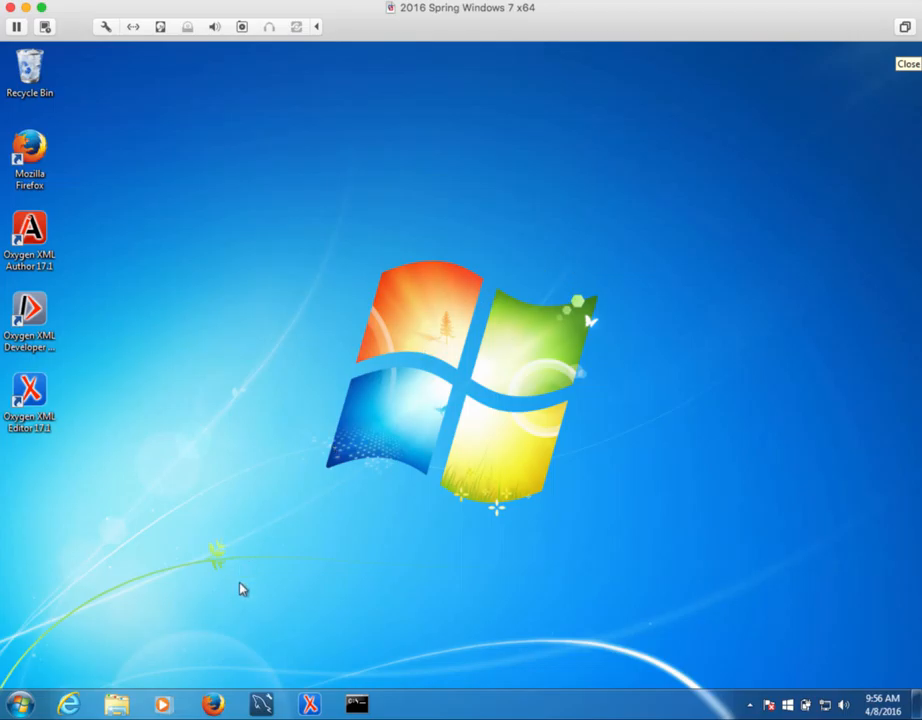
- Open a Windows Explorer window showing the libraries
click(117, 706)
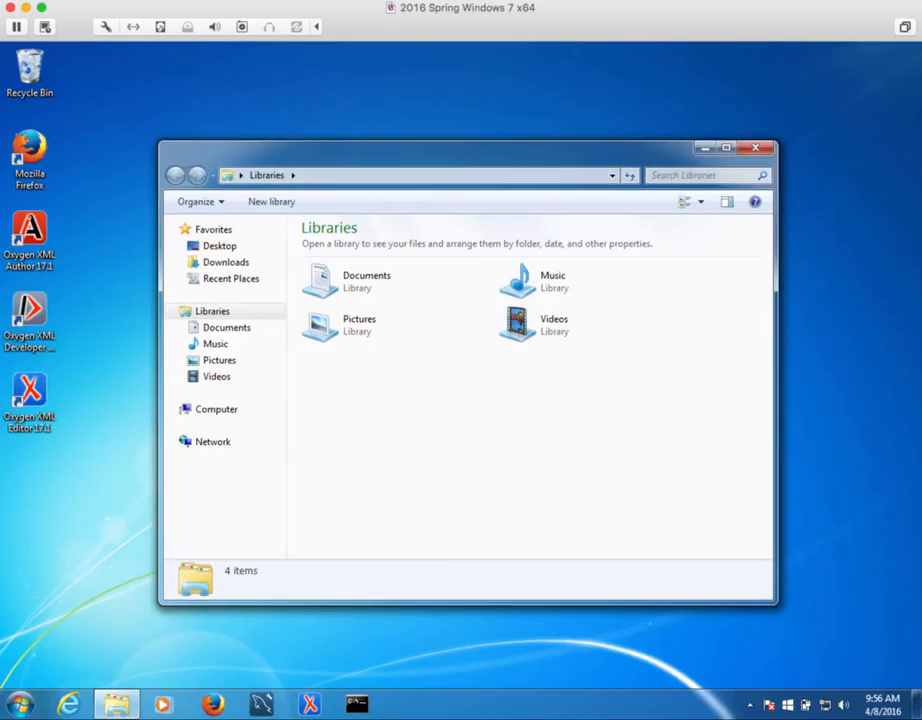
click(690, 1)
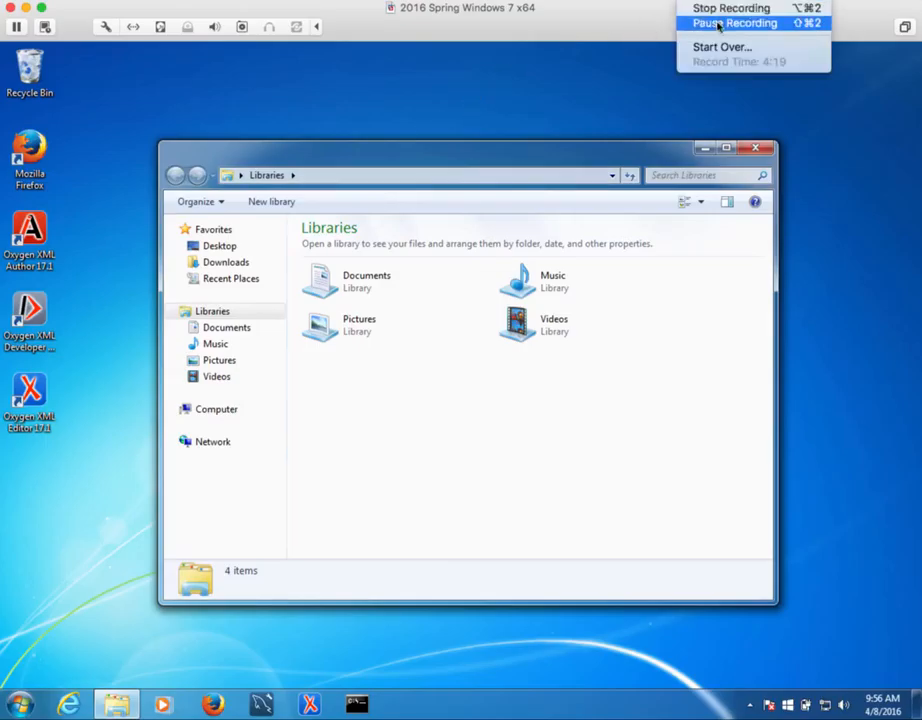
click(734, 23)
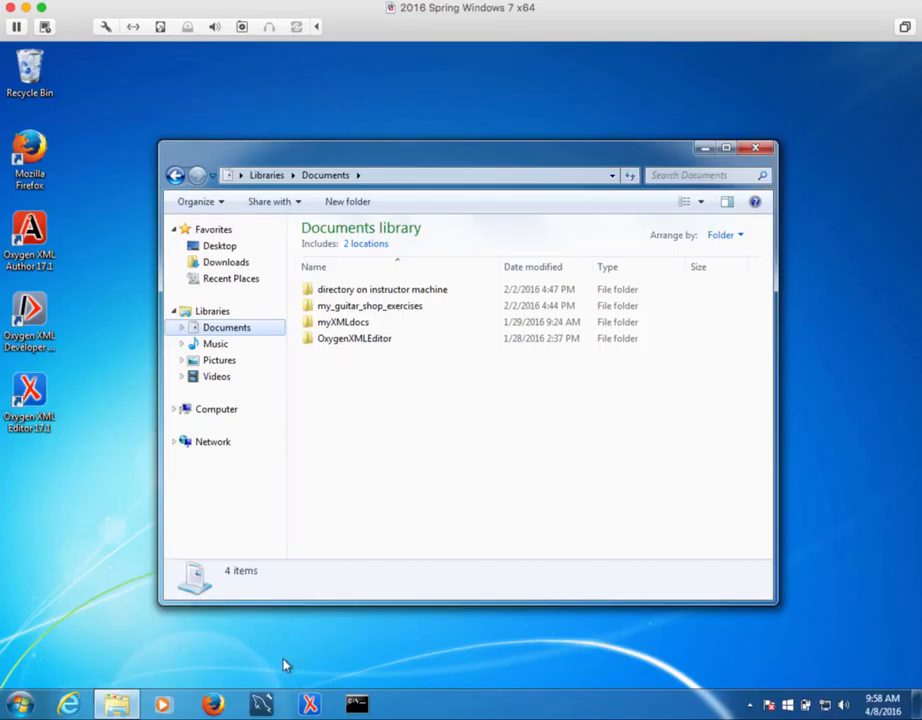
- Open a Command Prompt and check the installed Java version with java -version
click(20, 703)
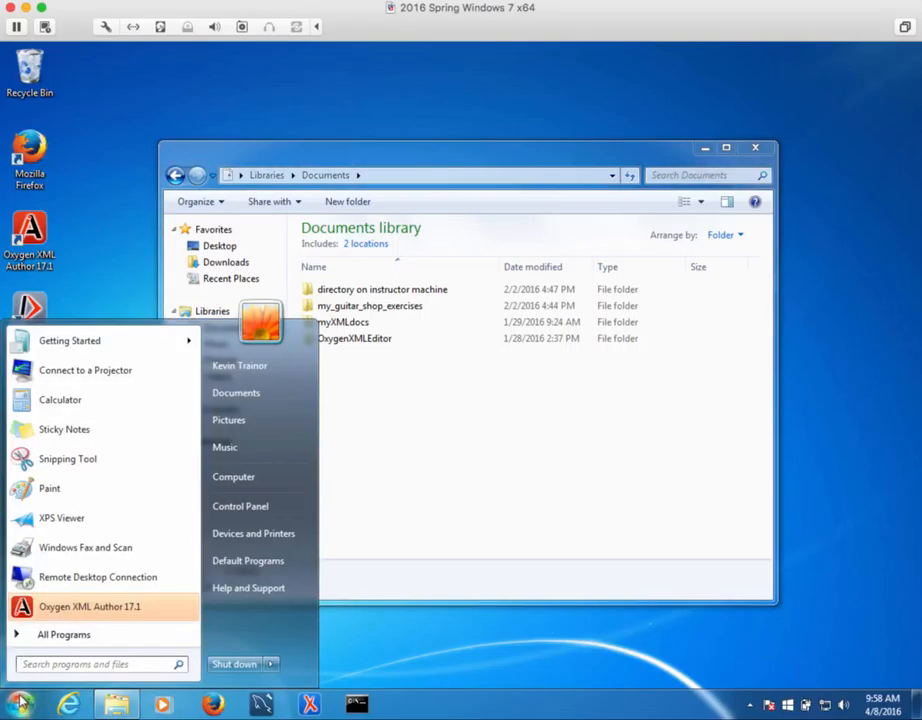
click(46, 640)
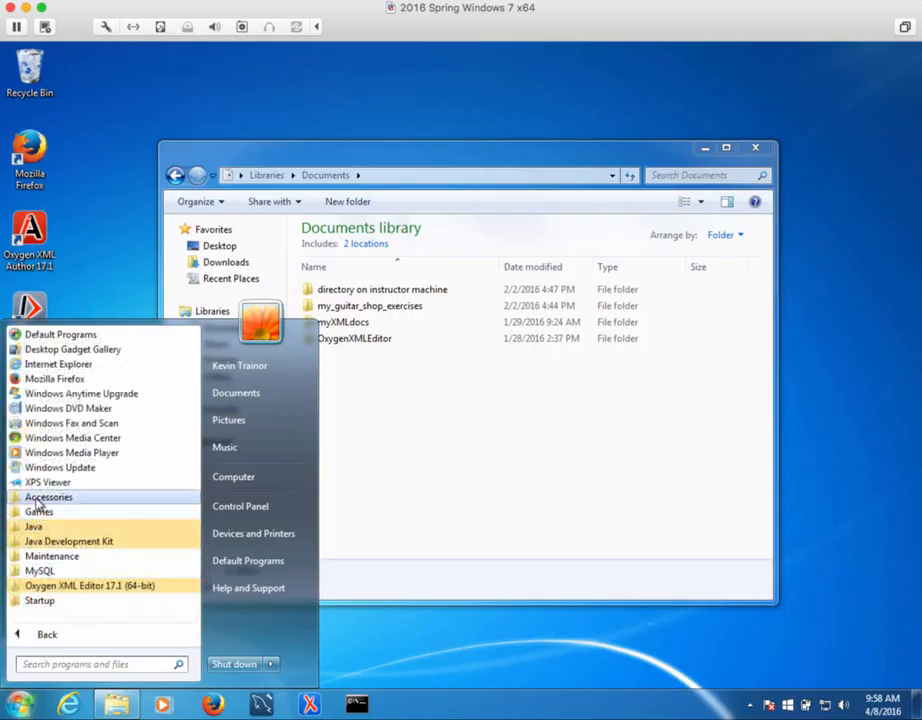
click(33, 502)
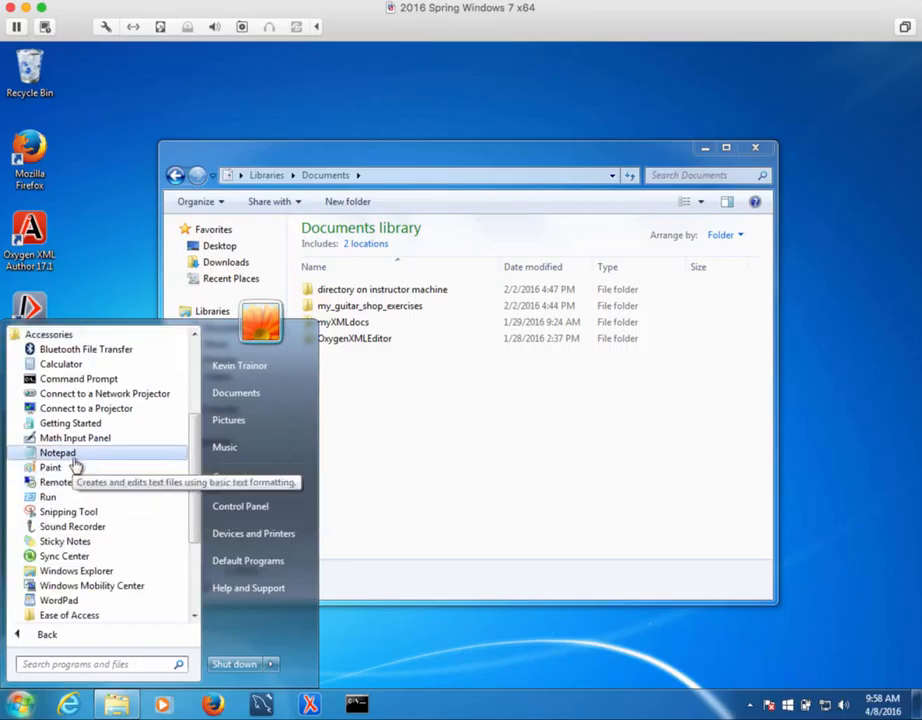
click(68, 380)
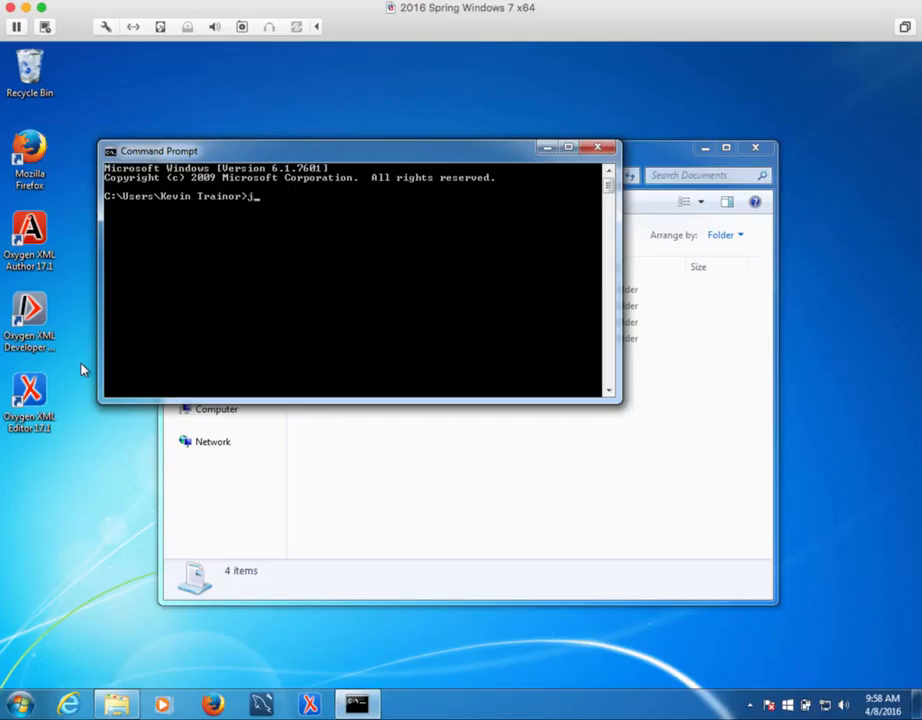
text(java -version)
key(Return)
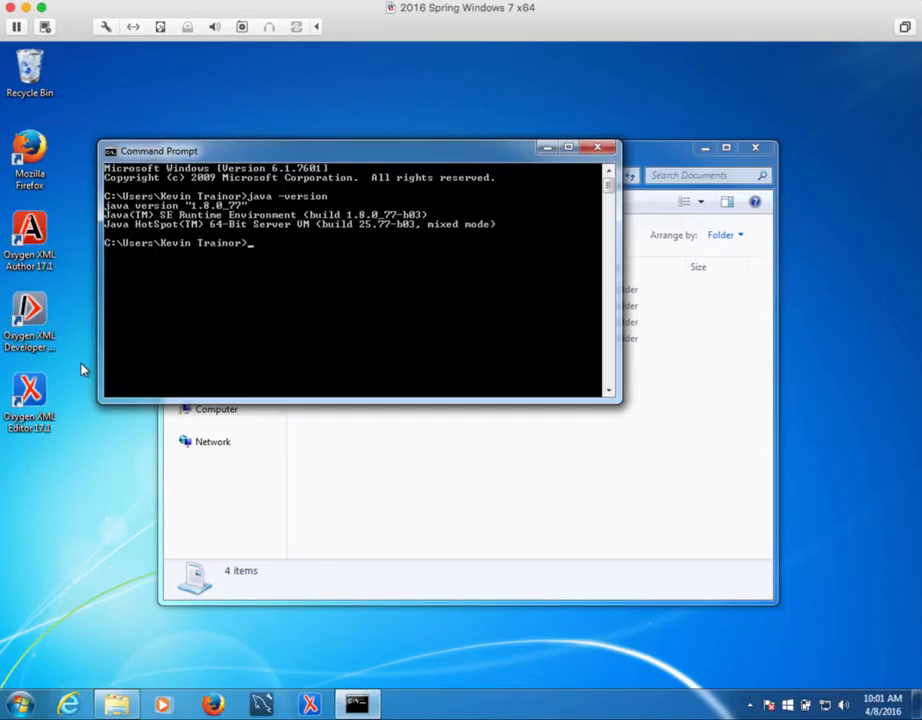
- Run the java -version command again and close the Command Prompt
key(Up)
key(Return)
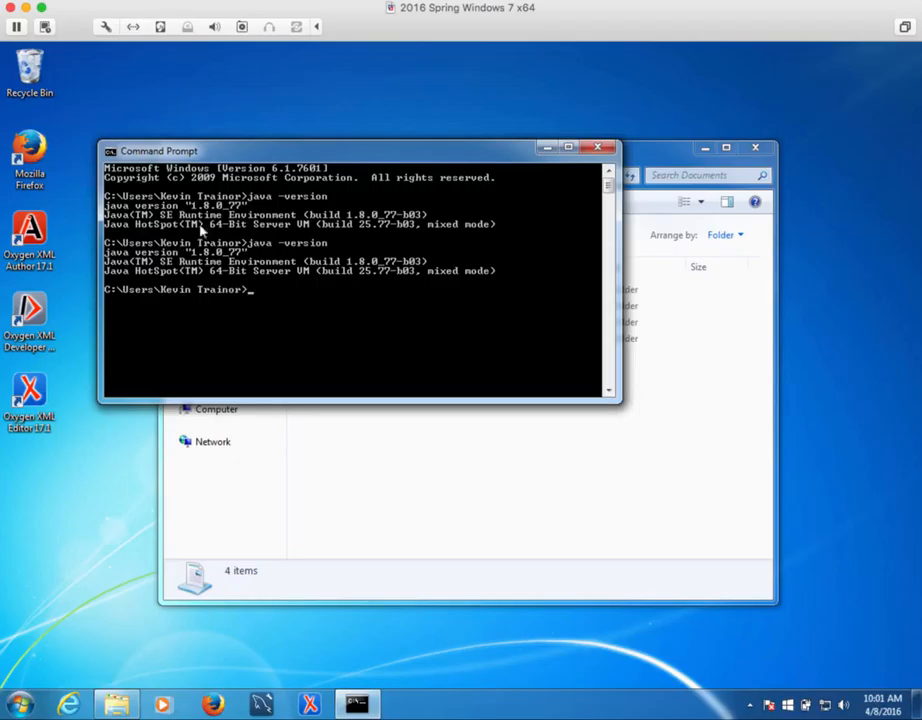
click(596, 148)
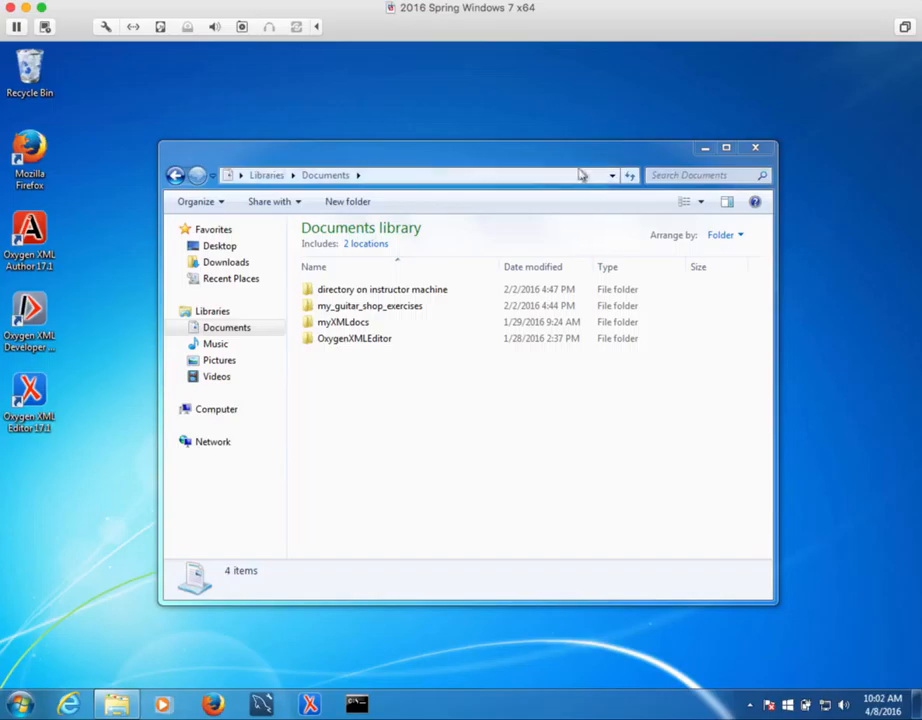
- Switch to Firefox and go to the home page at hp.ligent.net
click(214, 704)
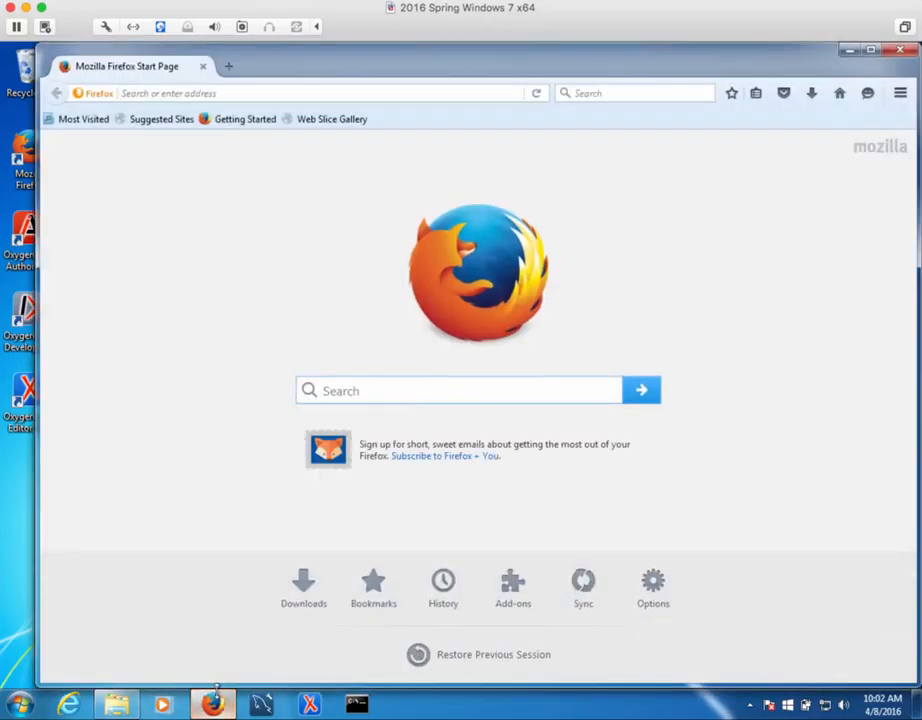
click(202, 92)
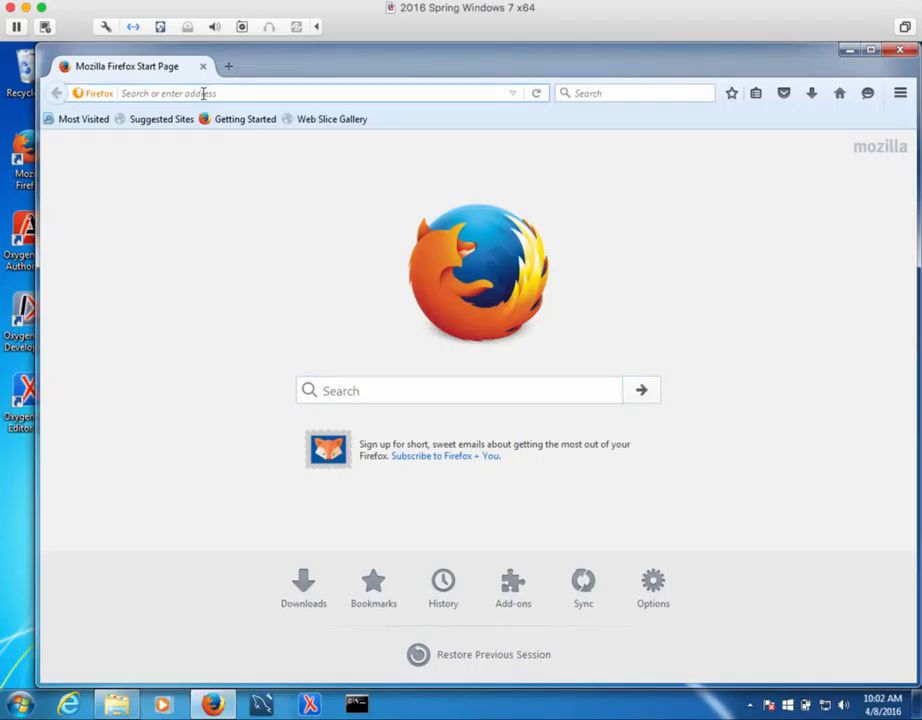
text(hp.ligent.net/)
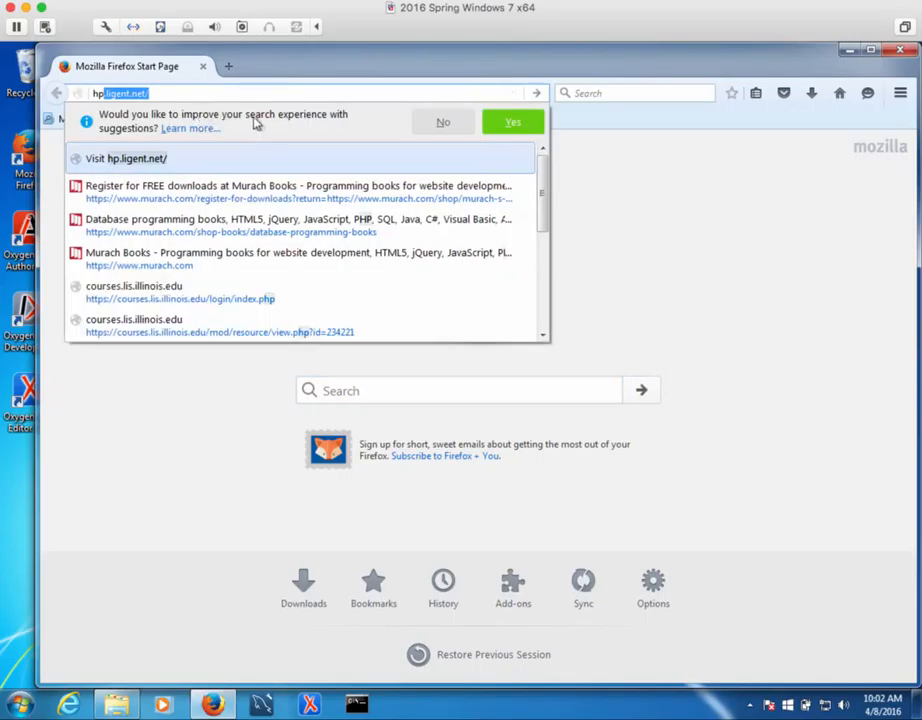
click(216, 92)
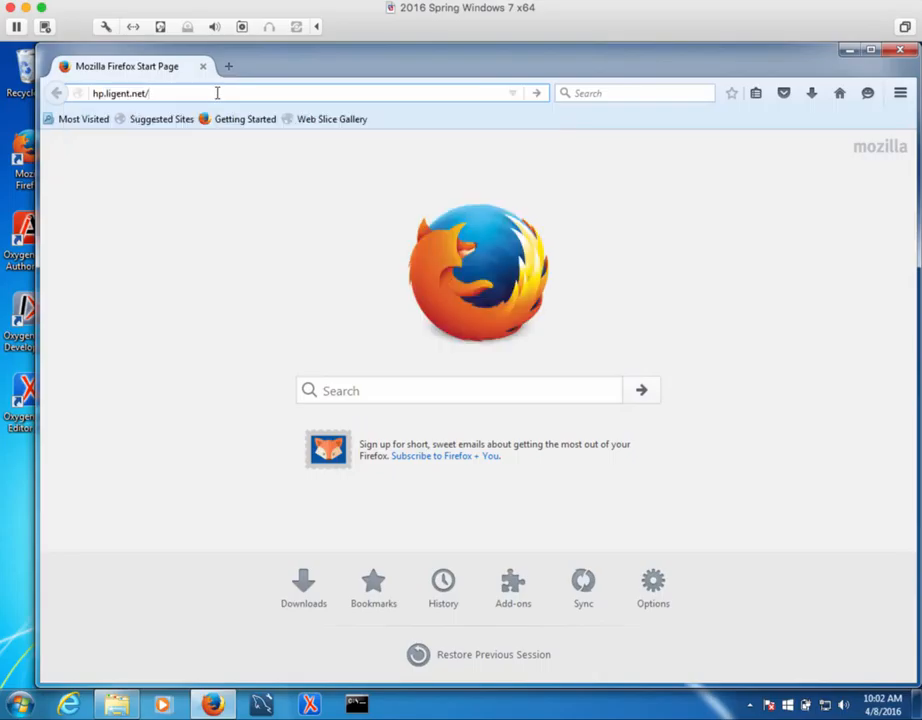
key(Return)
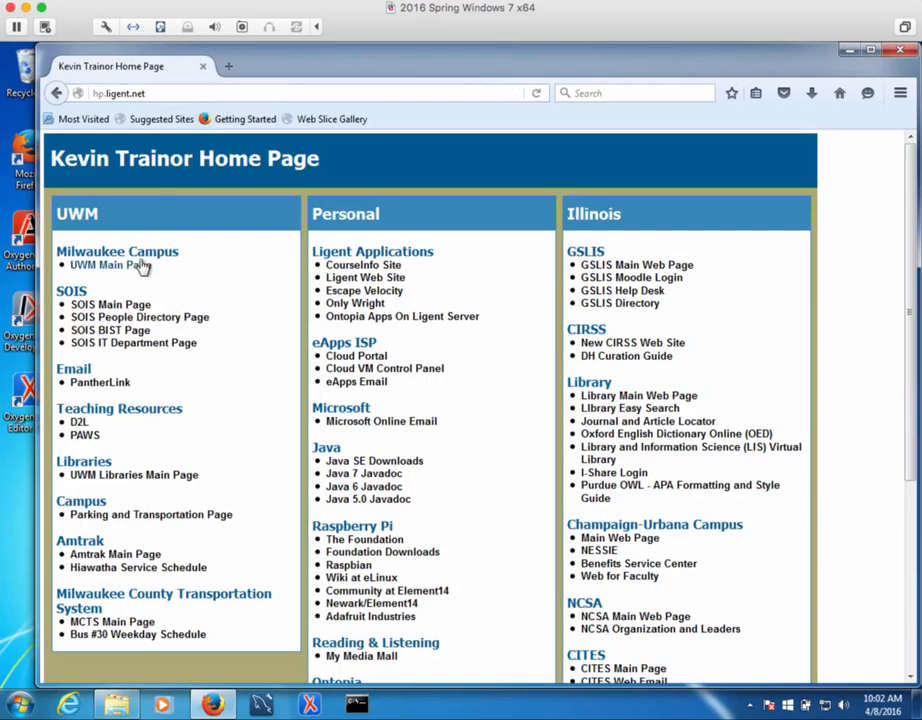
- Go to D2L from the teaching resources links and sign in through UWM ePanther with the saved credentials
click(79, 423)
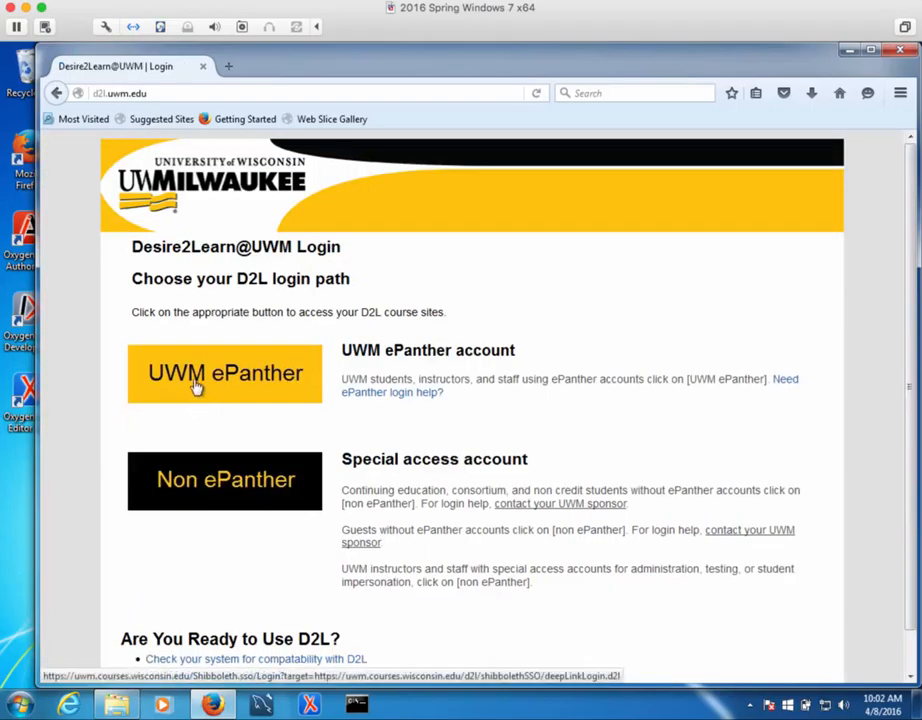
click(197, 385)
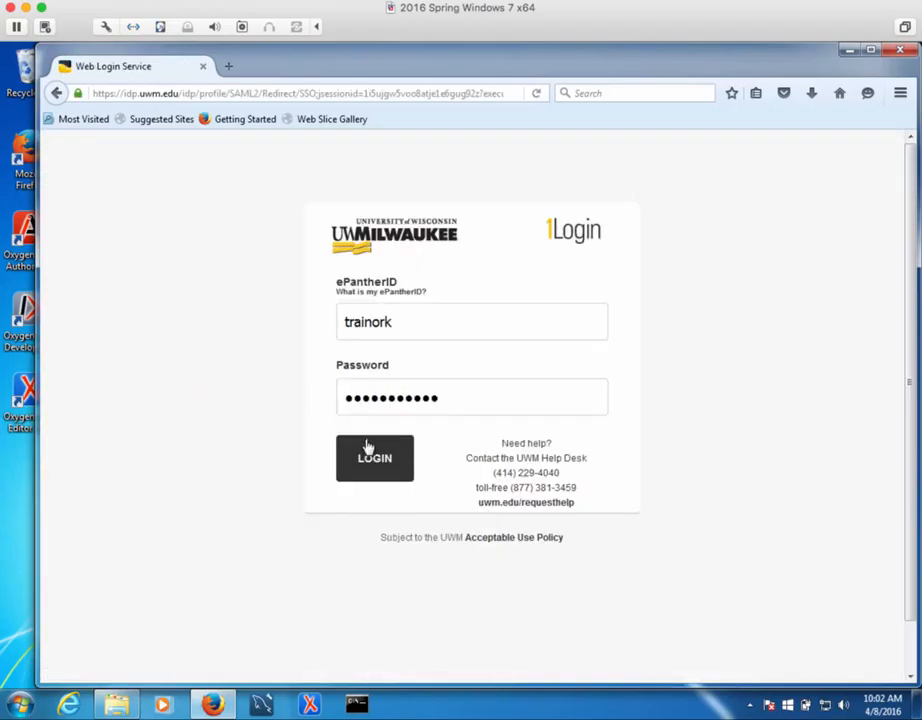
click(370, 454)
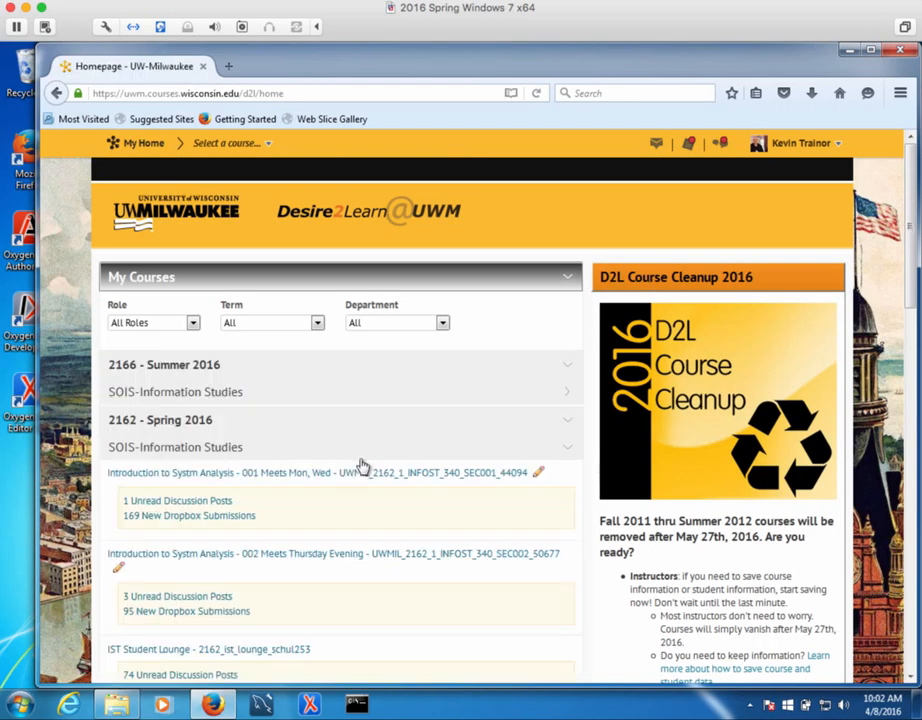
- Open the Spring 2016 XML for Libraries course and show the RenderX XEP Software module in its content
scroll(363, 466, down, 8)
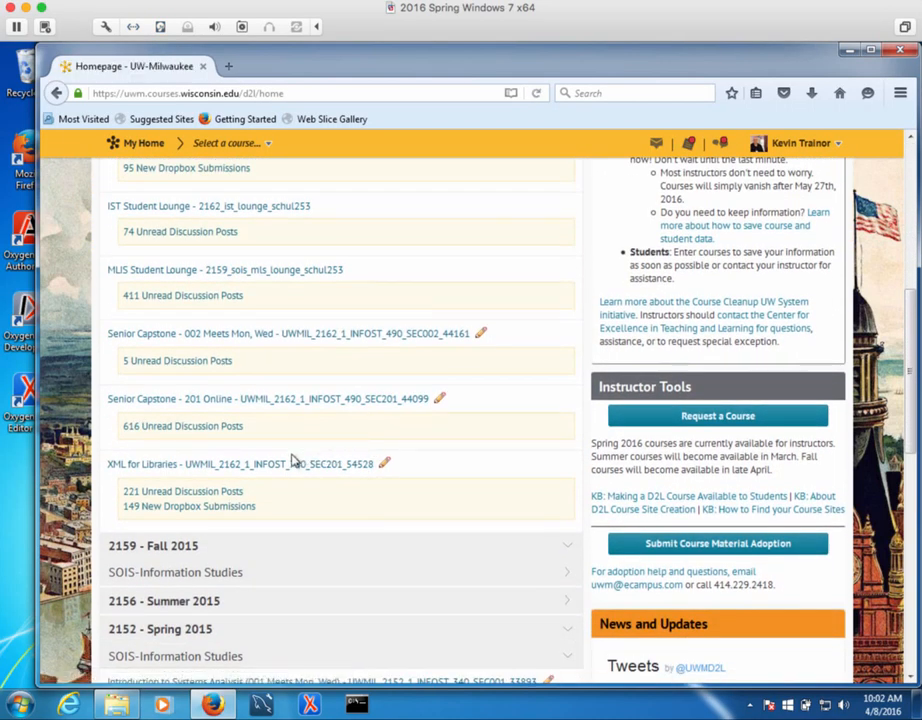
click(291, 466)
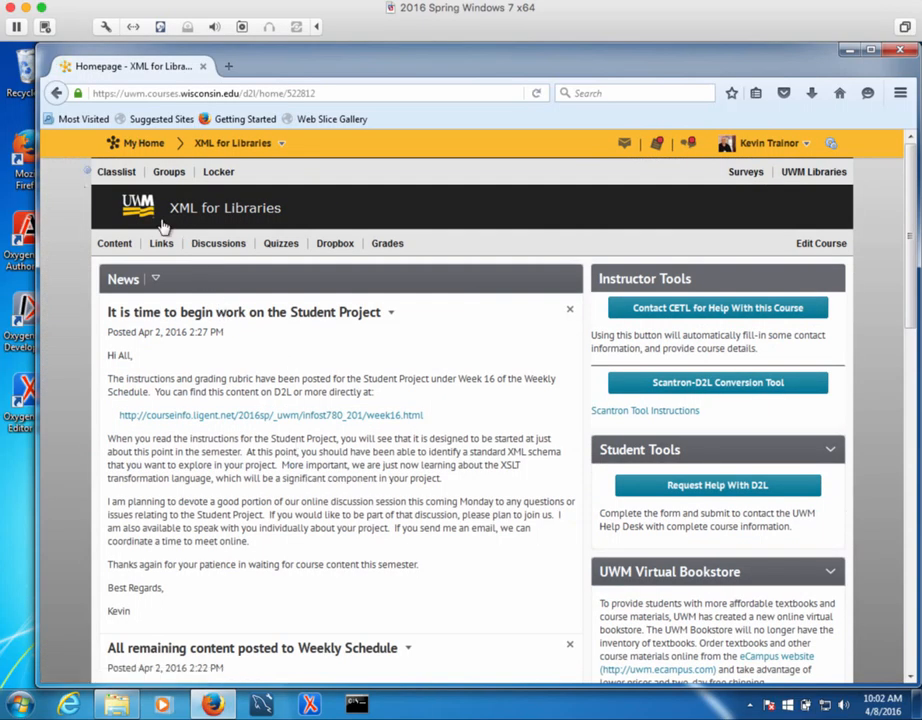
click(116, 245)
scroll(200, 345, down, 1)
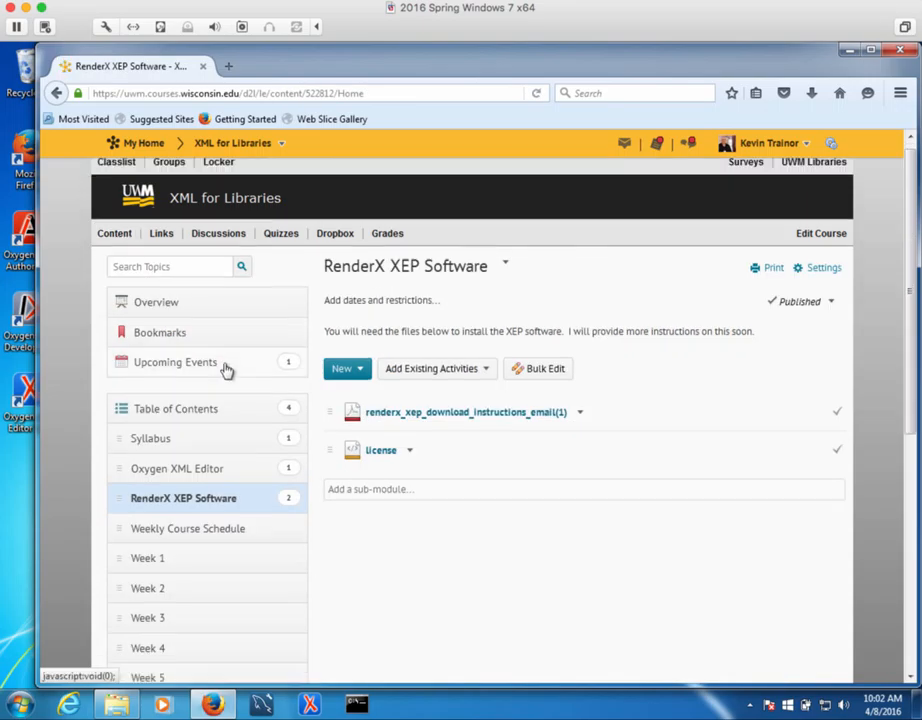
scroll(226, 370, down, 6)
scroll(226, 370, up, 4)
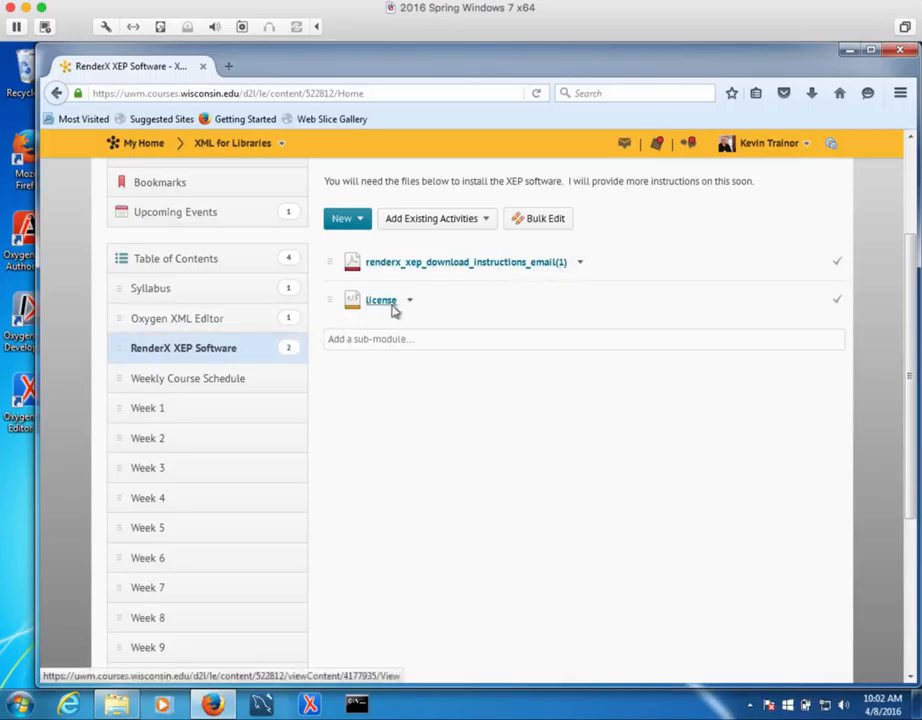
- Download the renderx_xep_download_instructions_email(1) PDF from the RenderX XEP Software module and save the file
click(580, 264)
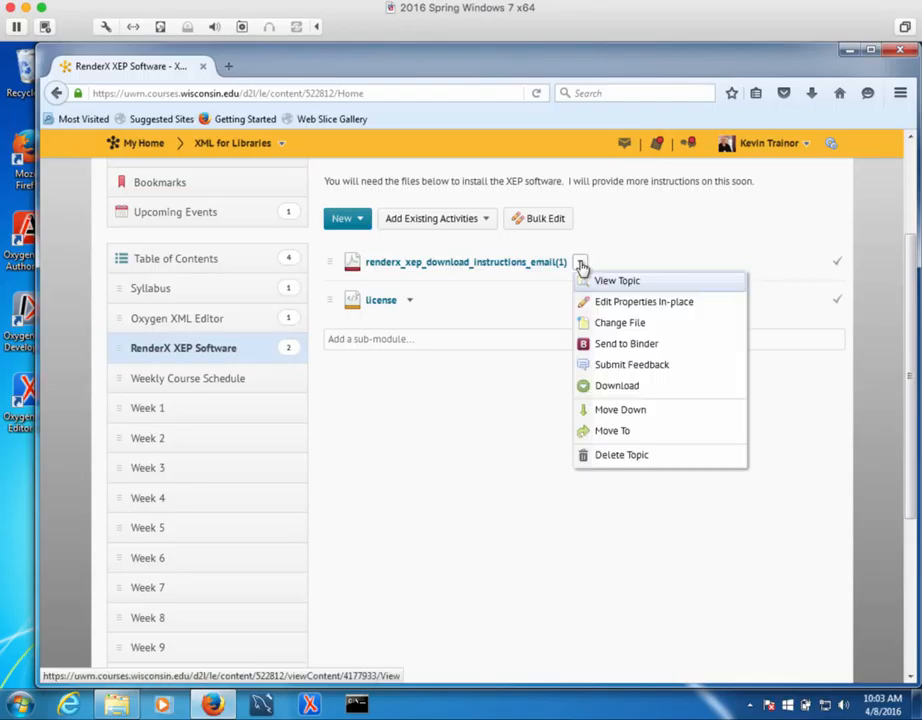
click(609, 389)
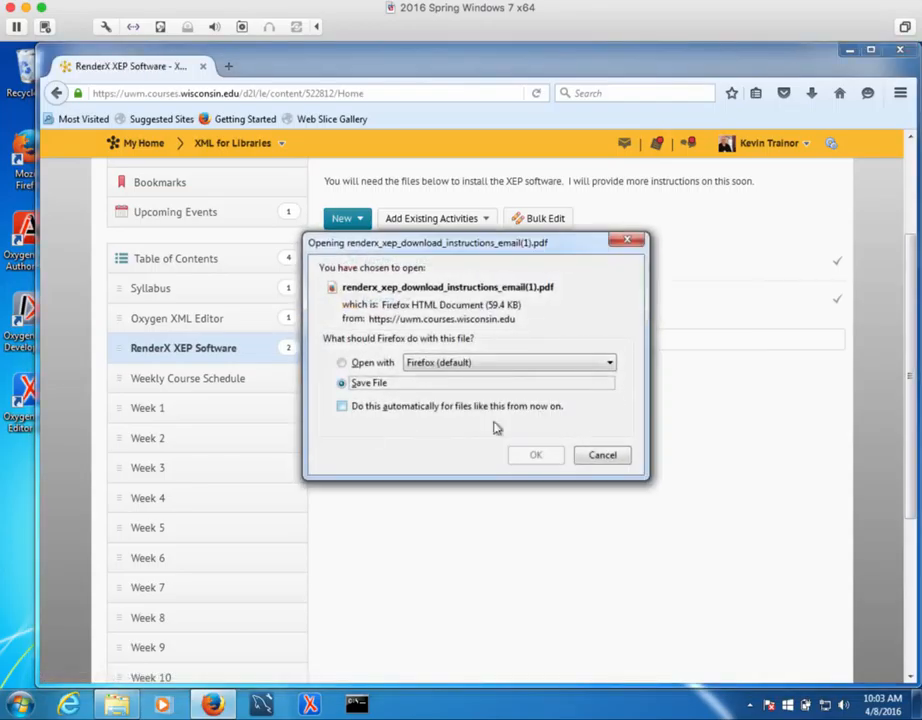
click(531, 456)
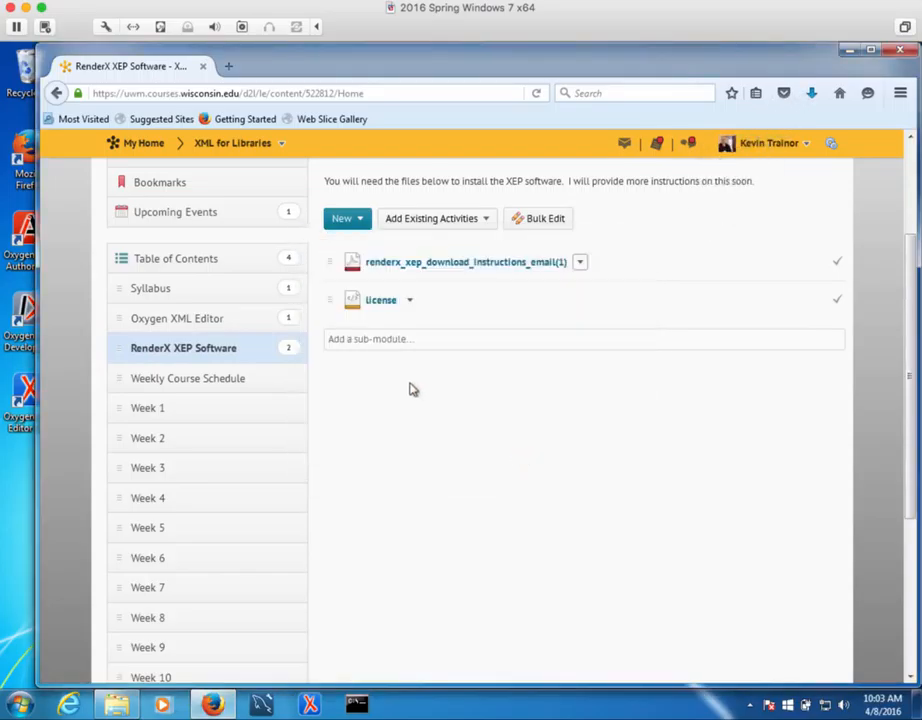
- Download the license XML file from the RenderX XEP Software module, save it, and close the browser
click(410, 302)
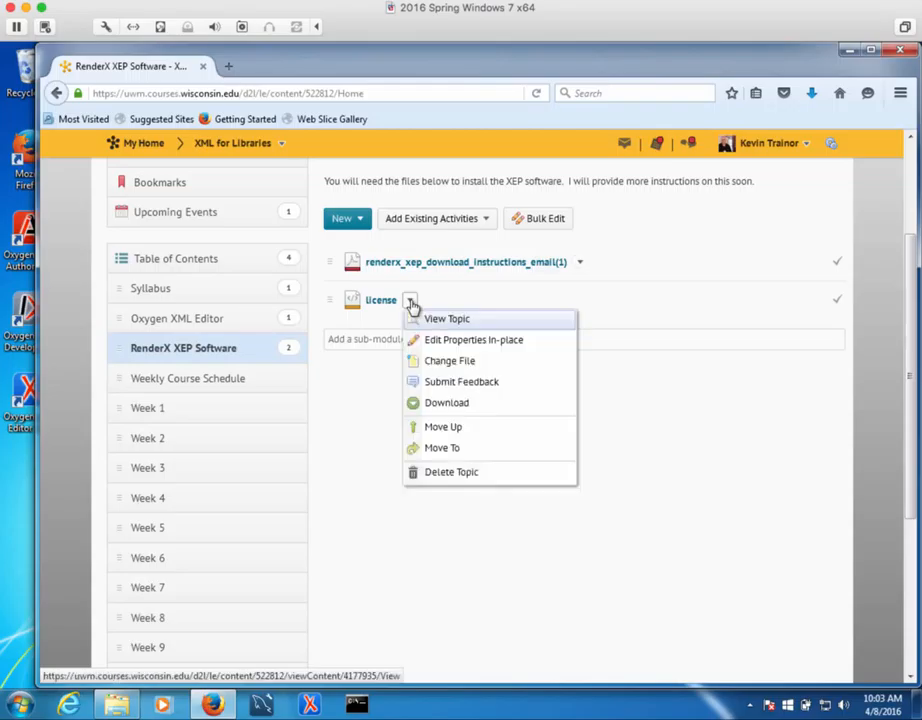
click(436, 404)
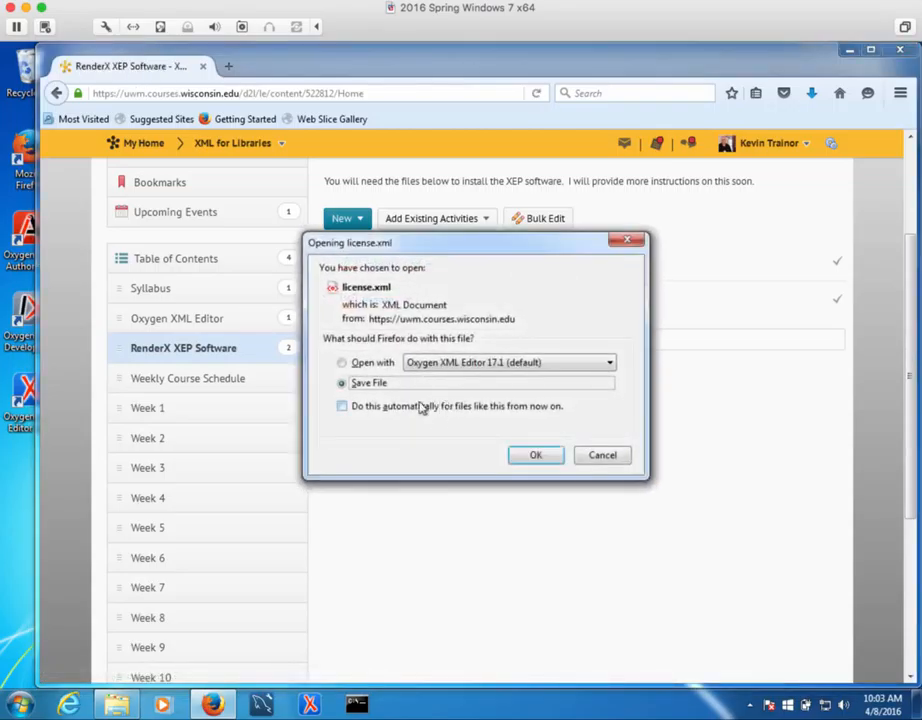
click(541, 456)
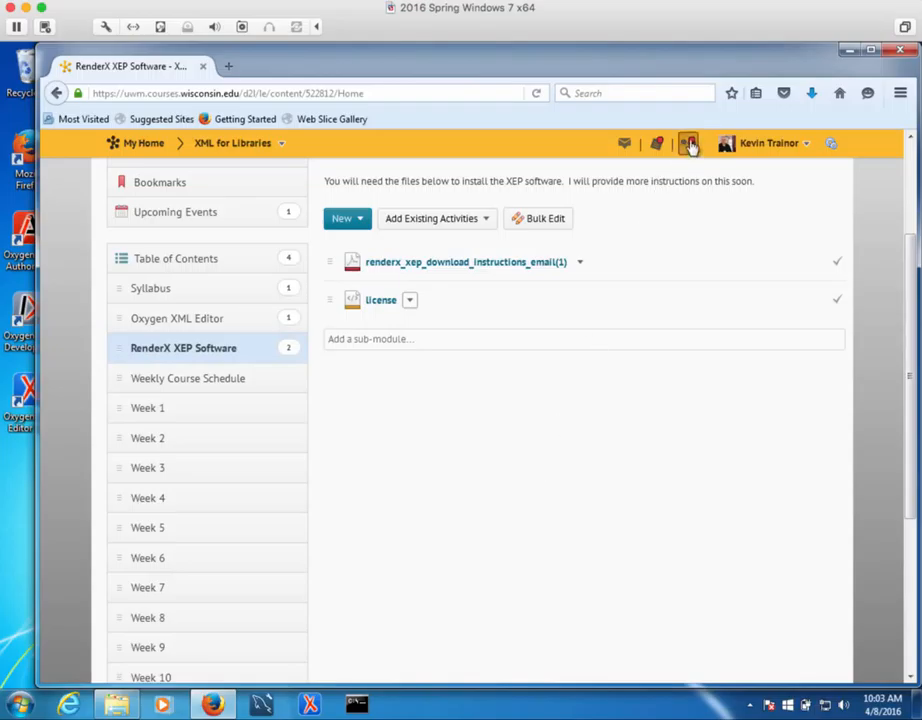
click(903, 52)
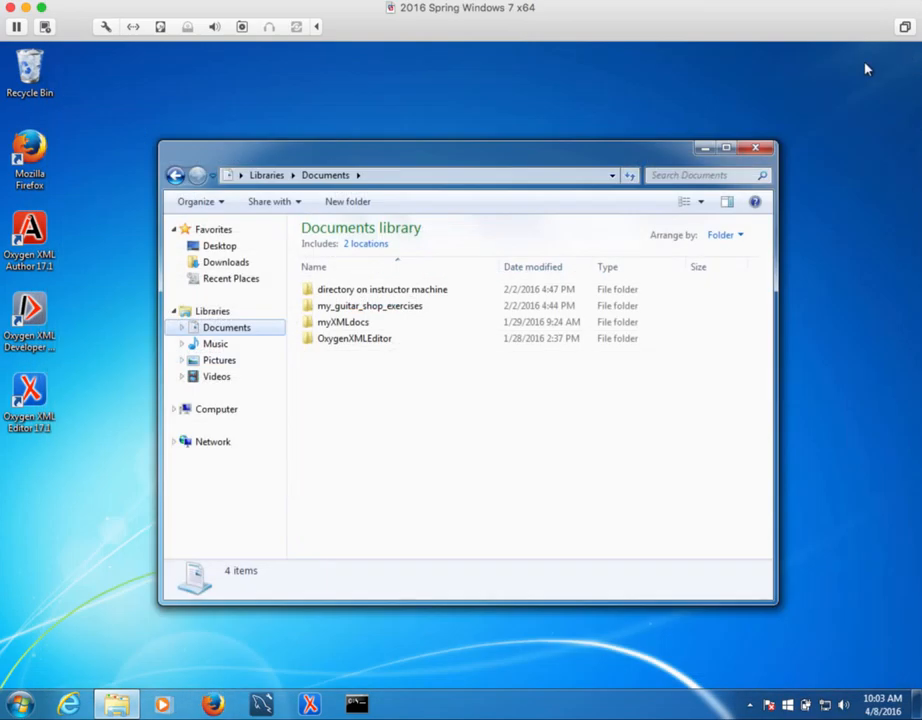
- Open renderx_xep_download_instructions_email(1) from the Downloads folder and follow its link to the RenderX software updates page
click(238, 266)
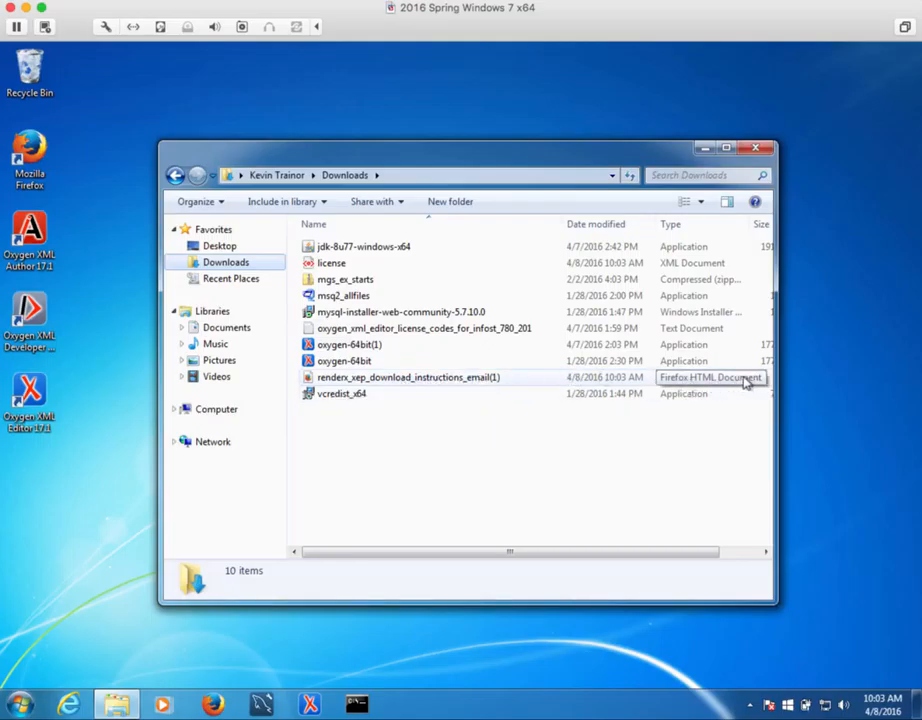
double_click(474, 380)
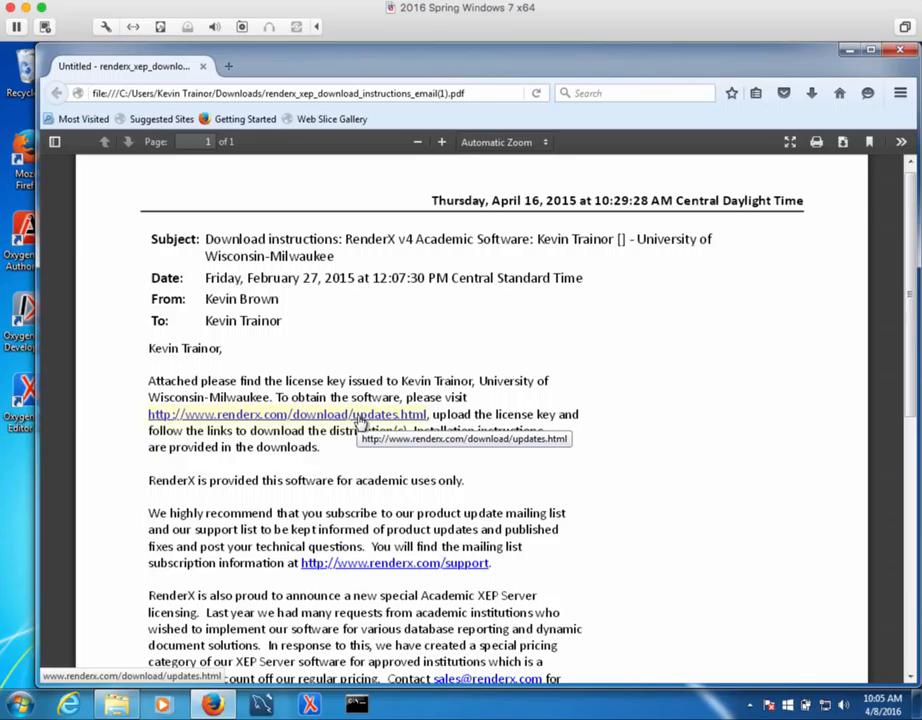
click(359, 418)
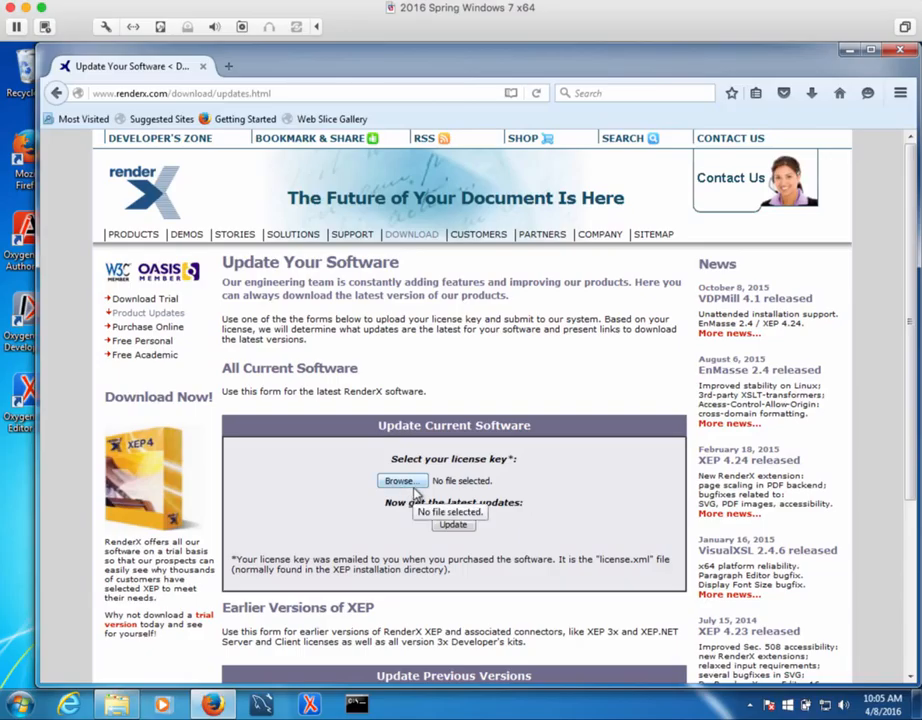
- Submit license.xml from Downloads as the license key for the current software update and save xep-4.24-2015-09-25.zip
click(410, 485)
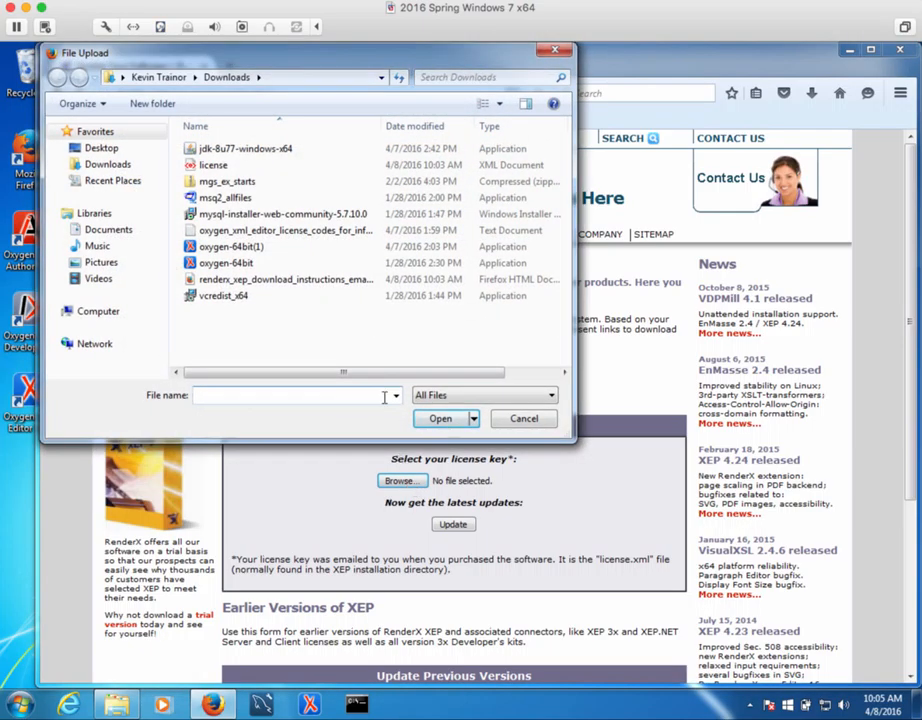
click(213, 167)
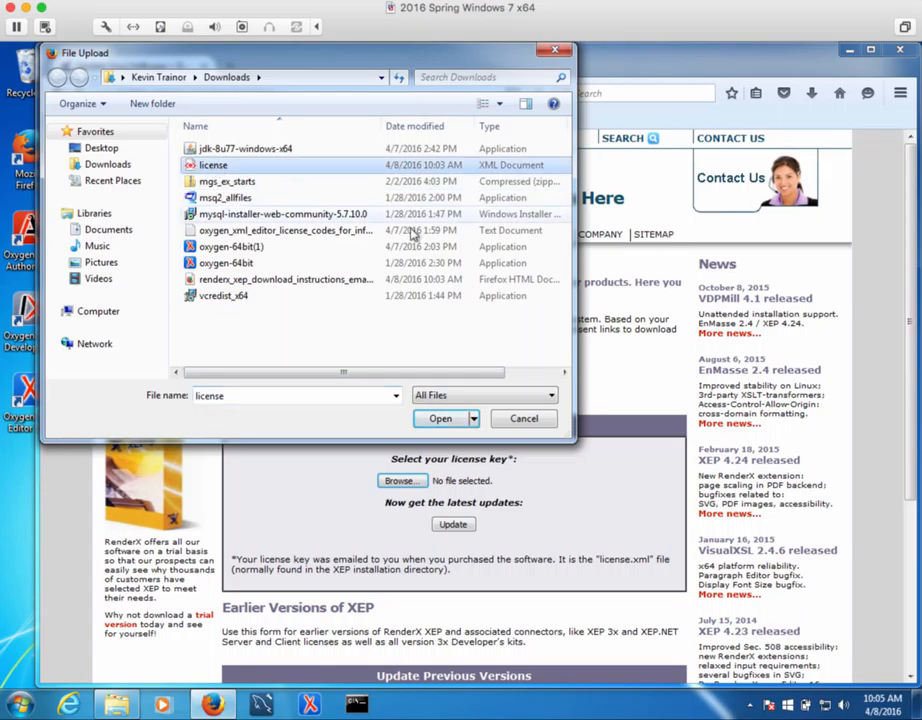
click(441, 419)
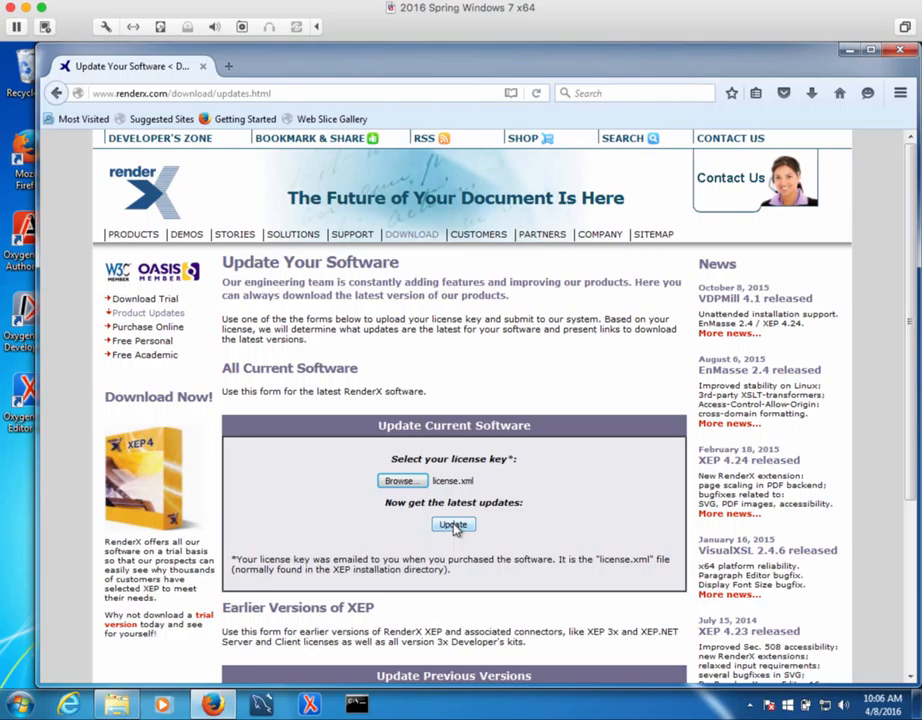
click(453, 525)
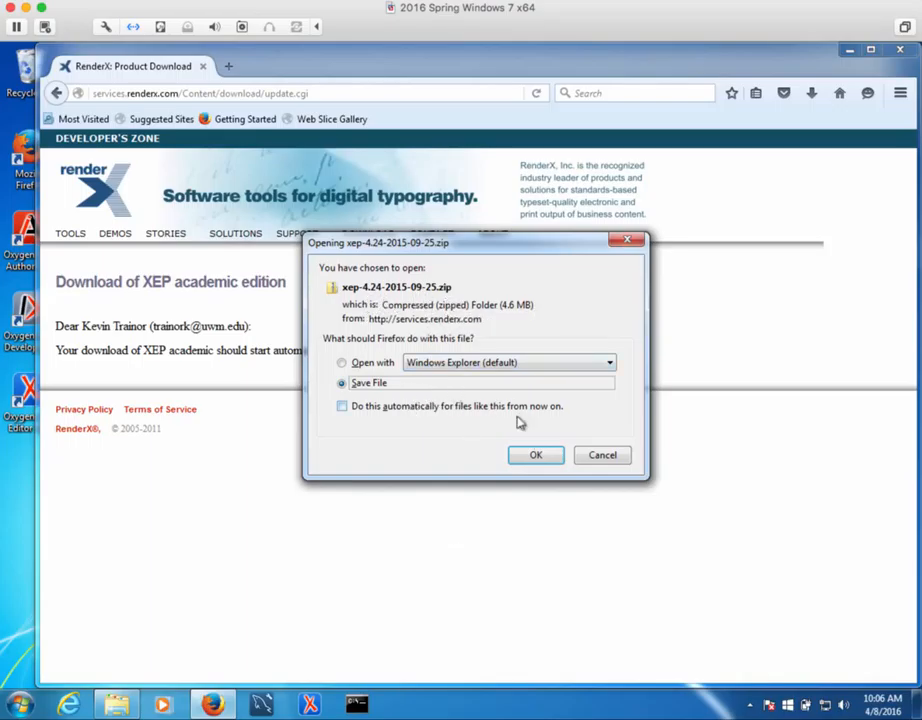
click(536, 457)
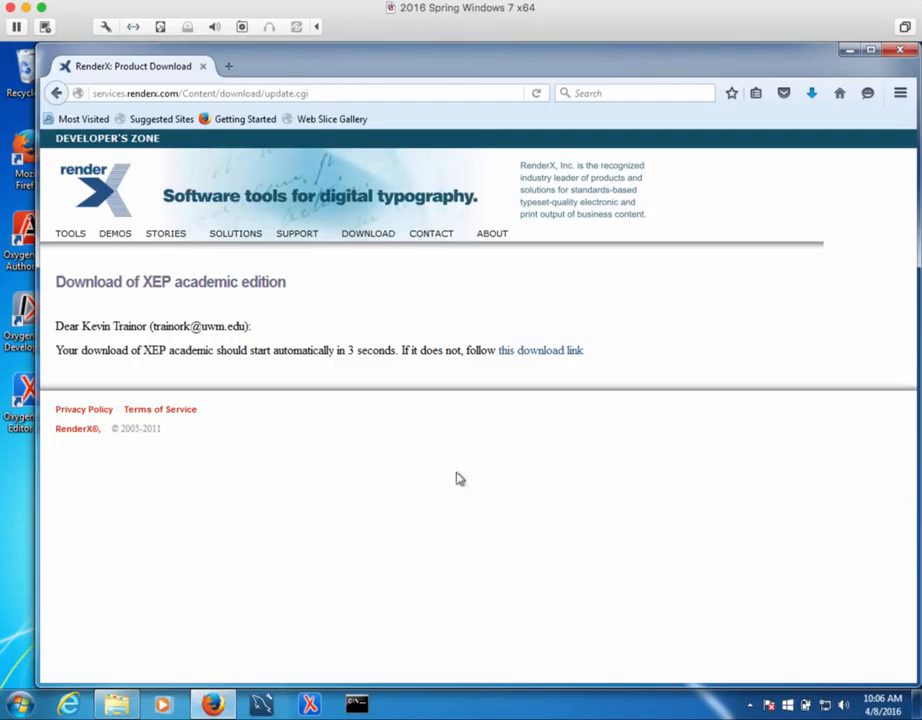
- Switch to the Downloads folder in Windows Explorer and extract the xep-4.24-2015-09-25 archive to the suggested destination folder
mouse_move(115, 706)
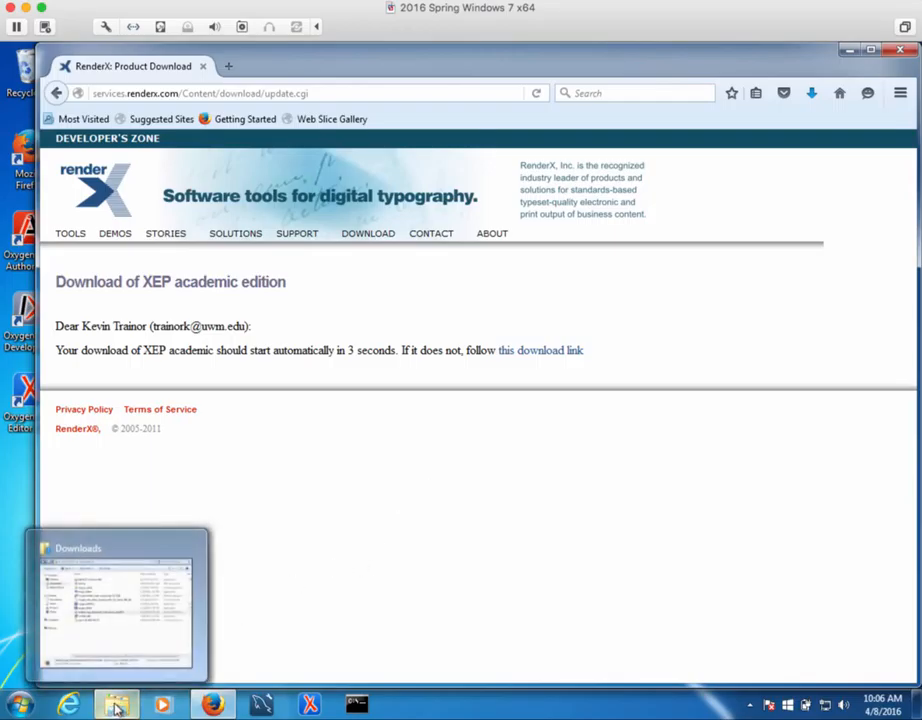
click(140, 562)
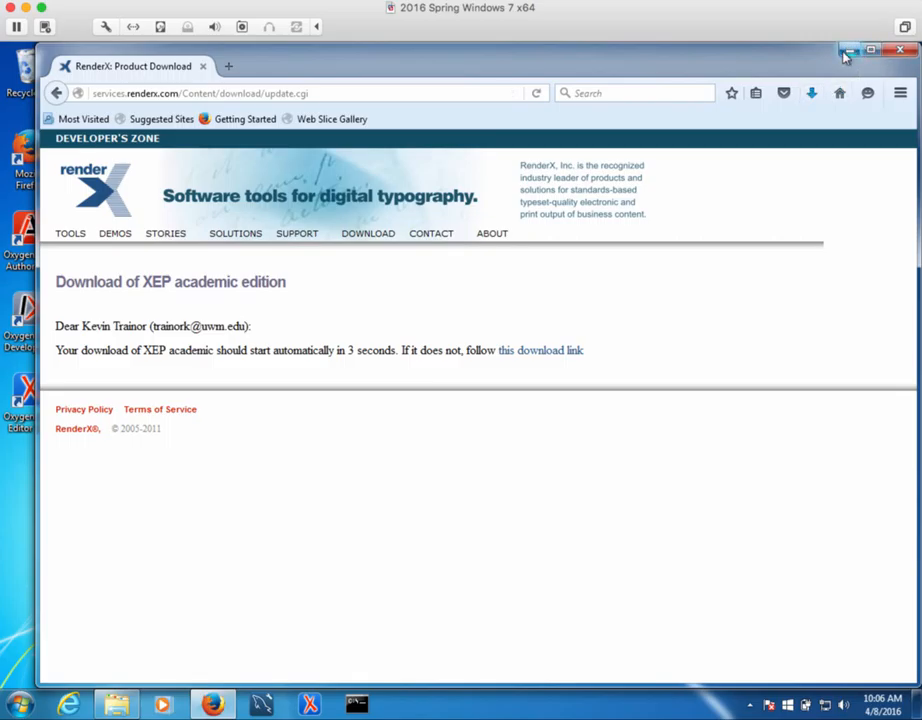
click(849, 50)
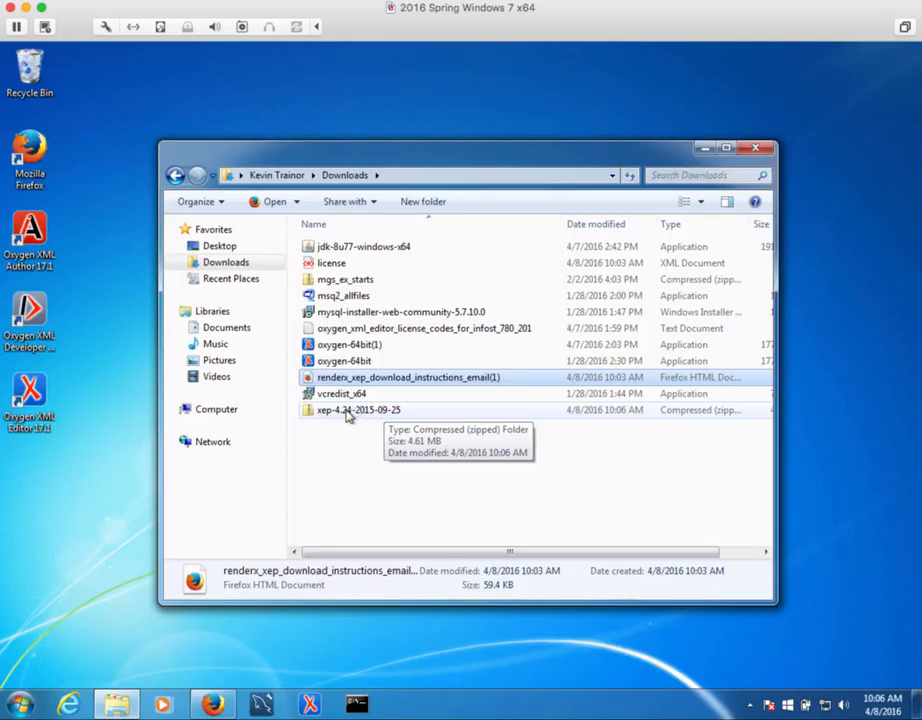
click(347, 415)
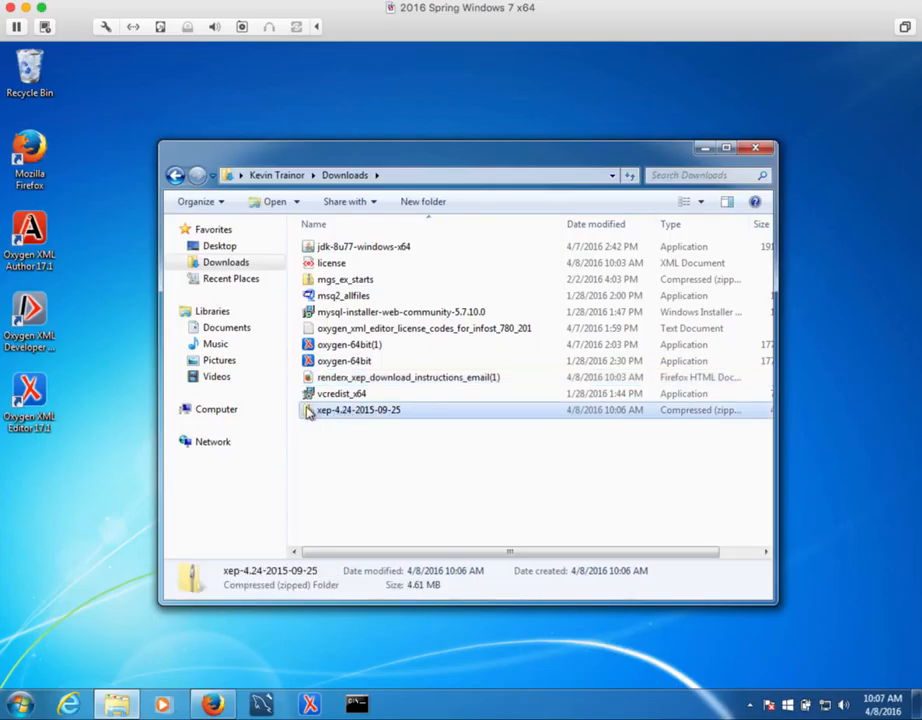
right_click(309, 413)
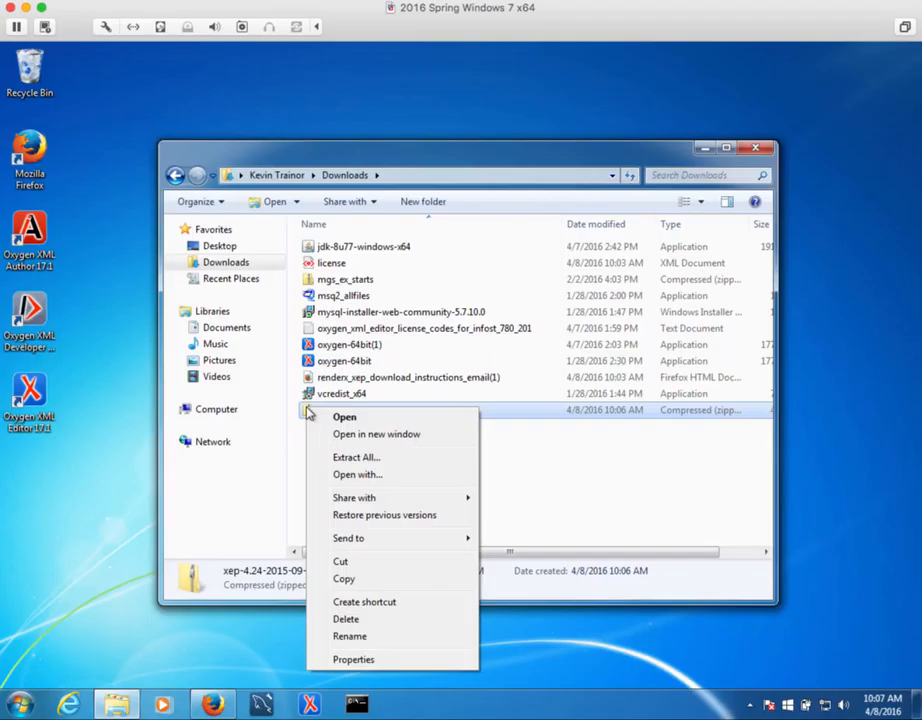
click(338, 459)
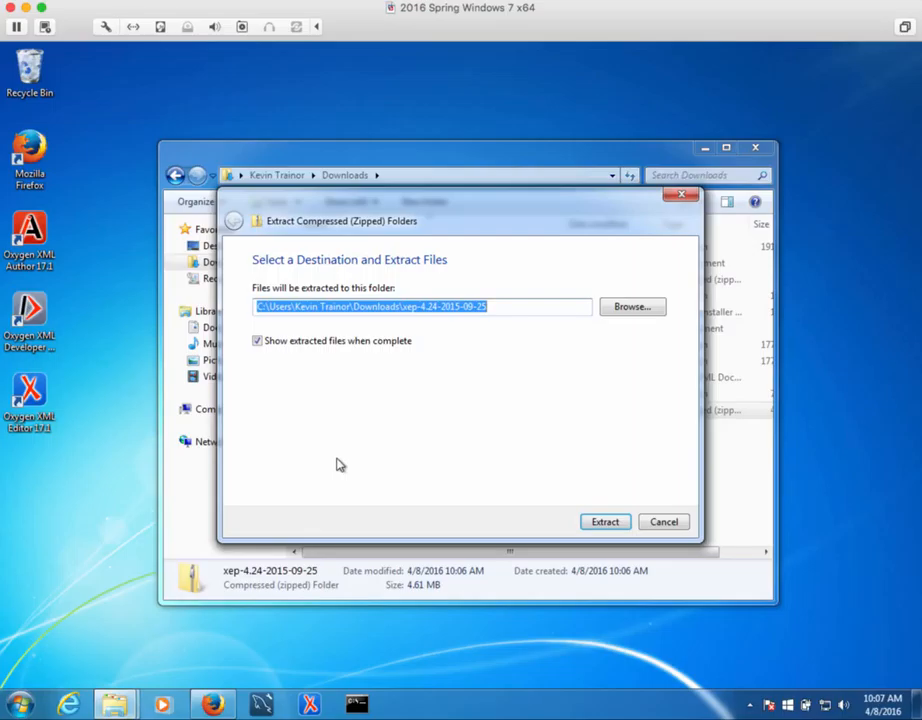
click(610, 522)
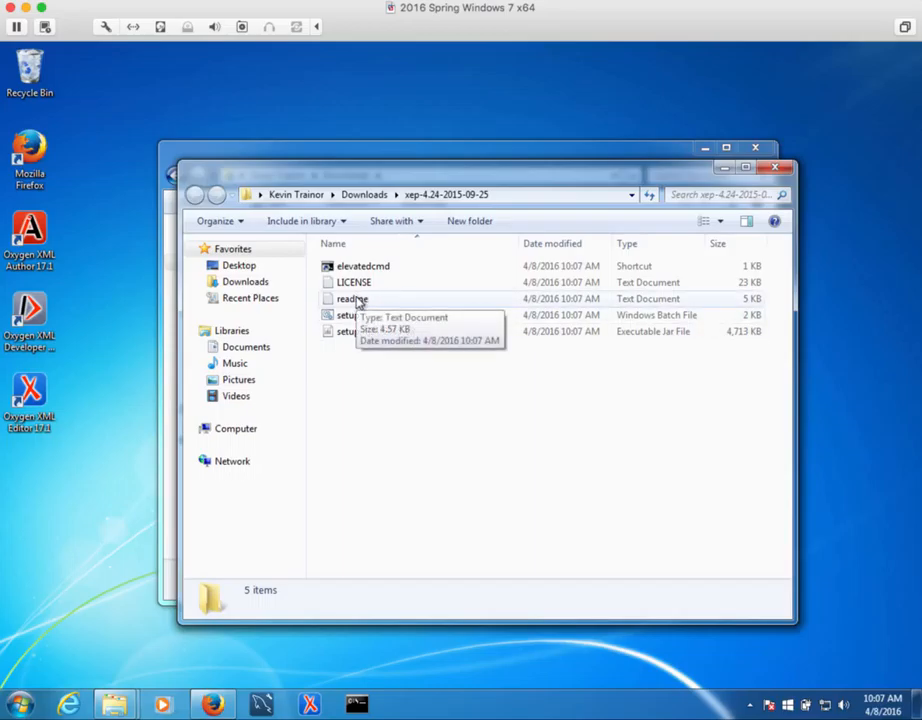
- Read the installation instructions in the extracted XEP readme and close the file
double_click(352, 299)
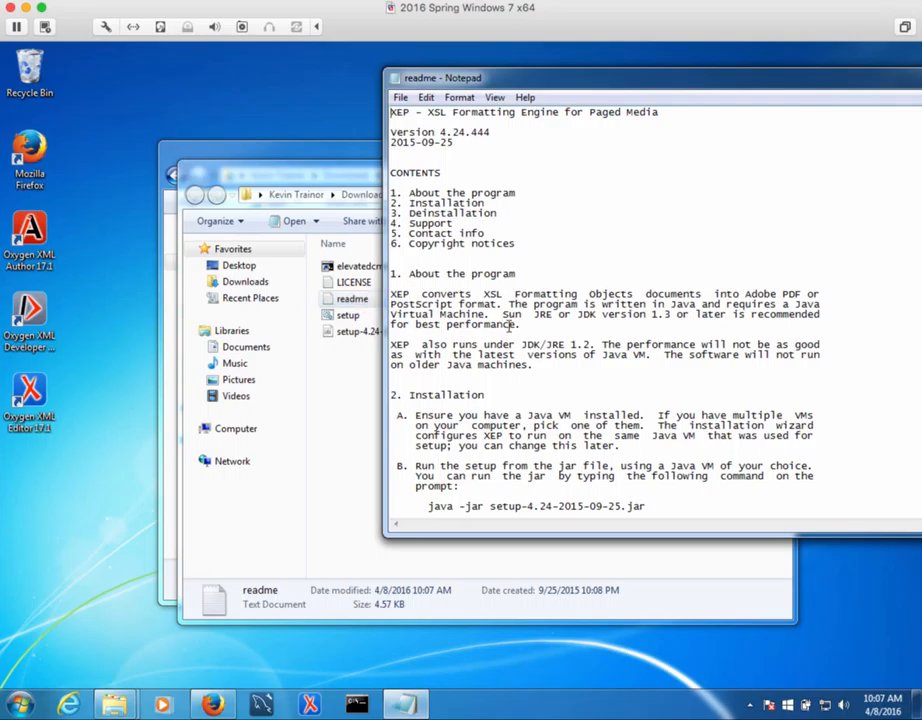
scroll(529, 348, down, 2)
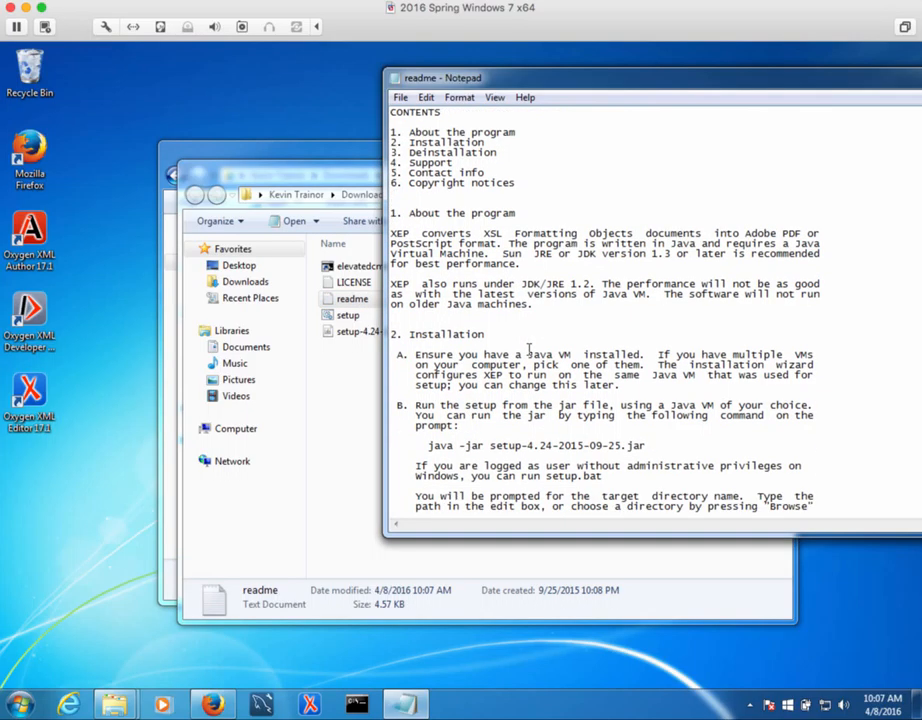
scroll(529, 348, down, 2)
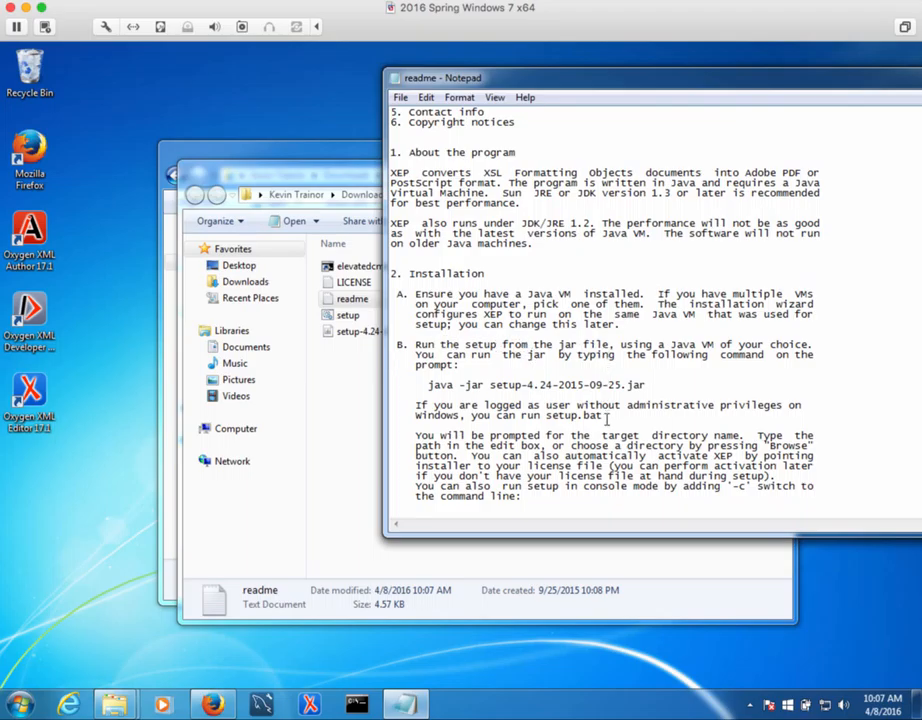
scroll(607, 418, down, 1)
scroll(607, 418, down, 2)
scroll(607, 418, down, 7)
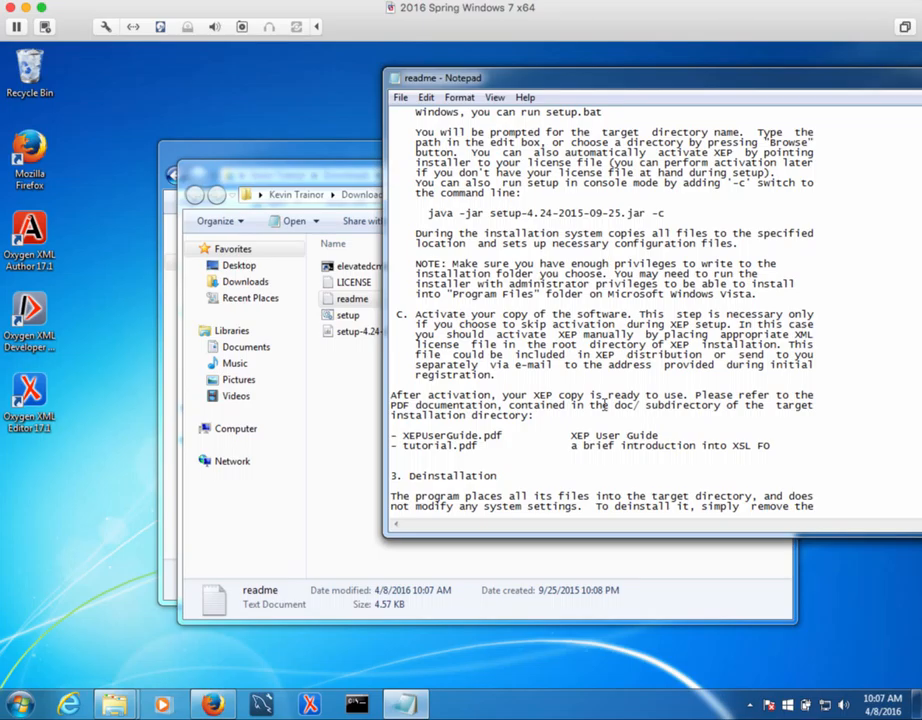
scroll(604, 405, up, 14)
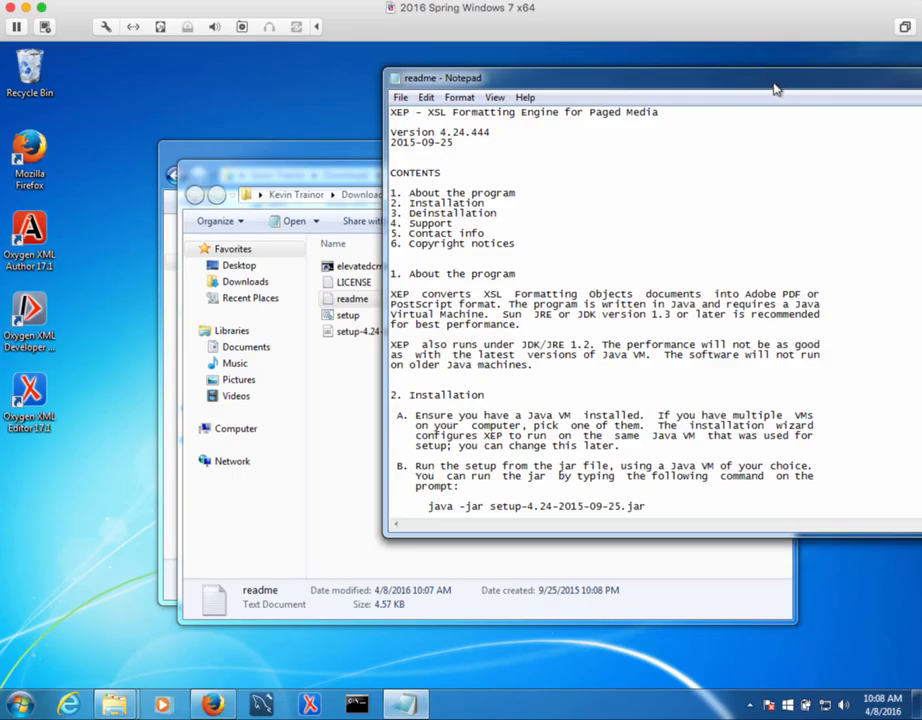
drag(776, 87, 532, 82)
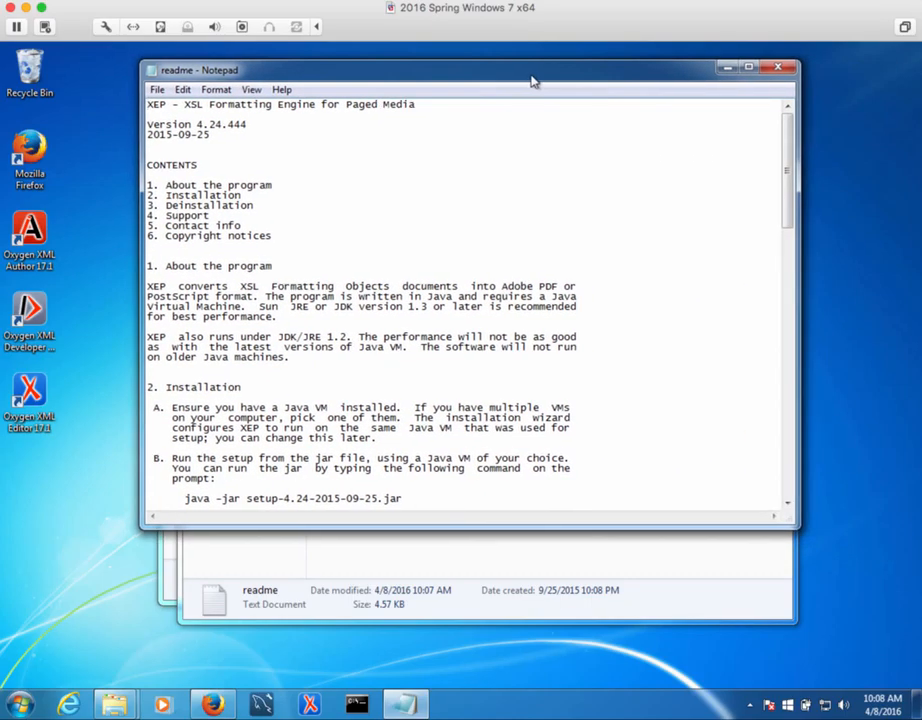
click(779, 68)
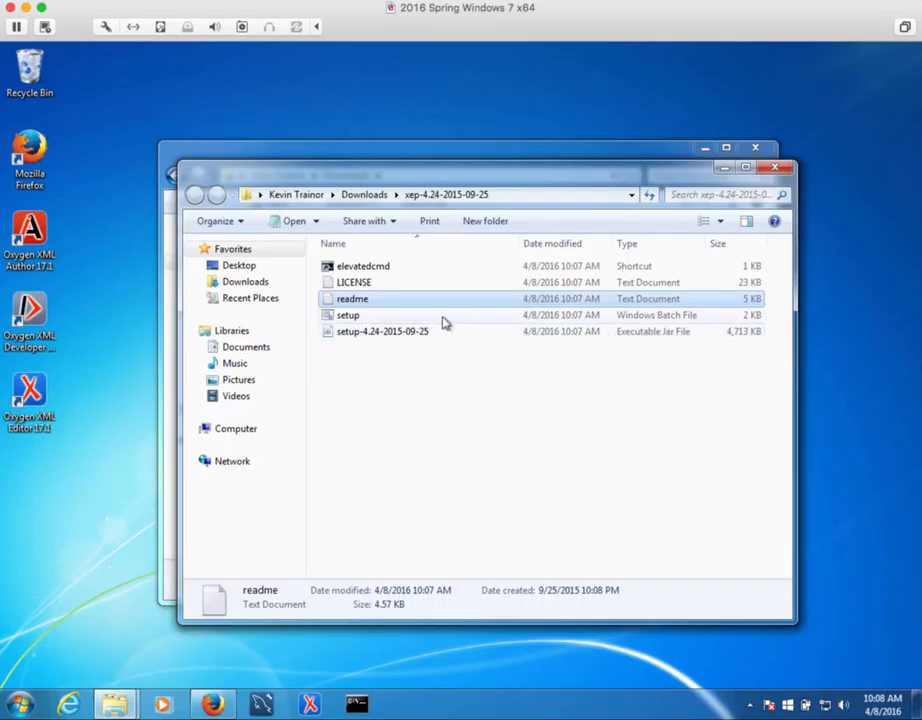
click(340, 316)
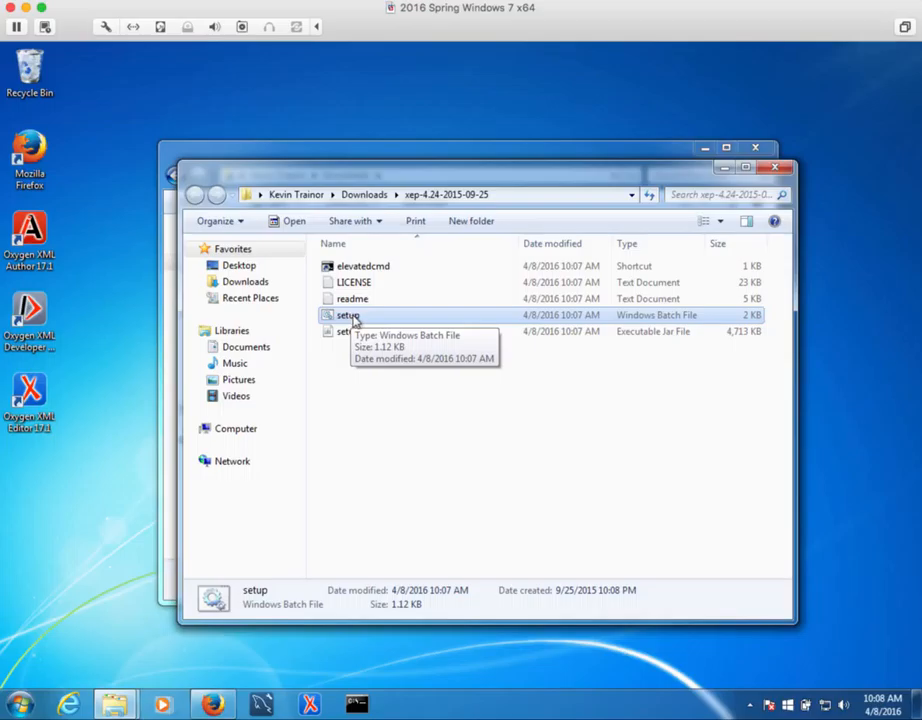
right_click(354, 317)
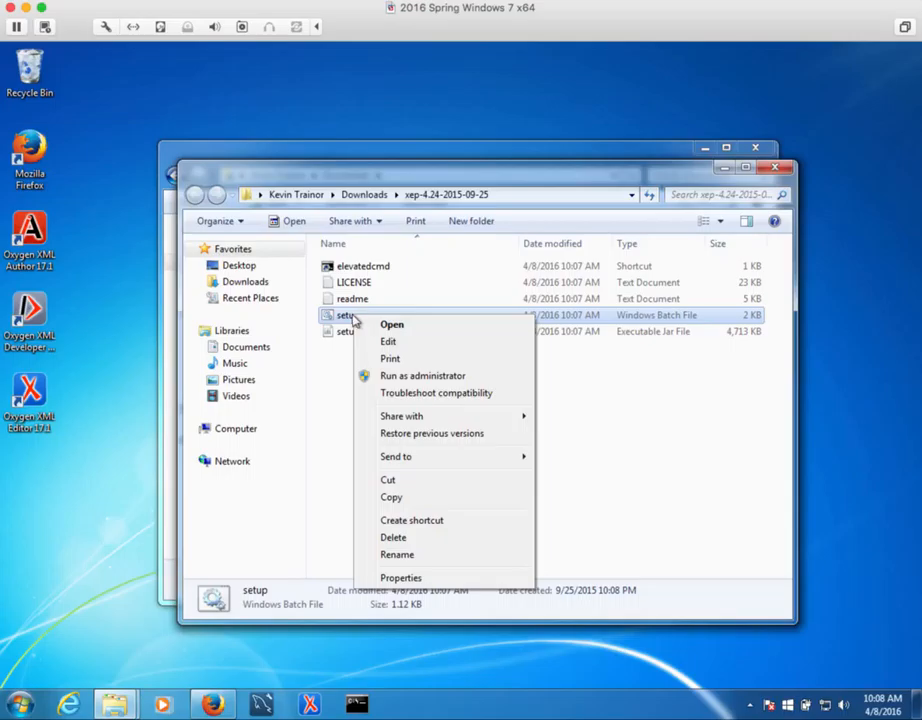
click(342, 387)
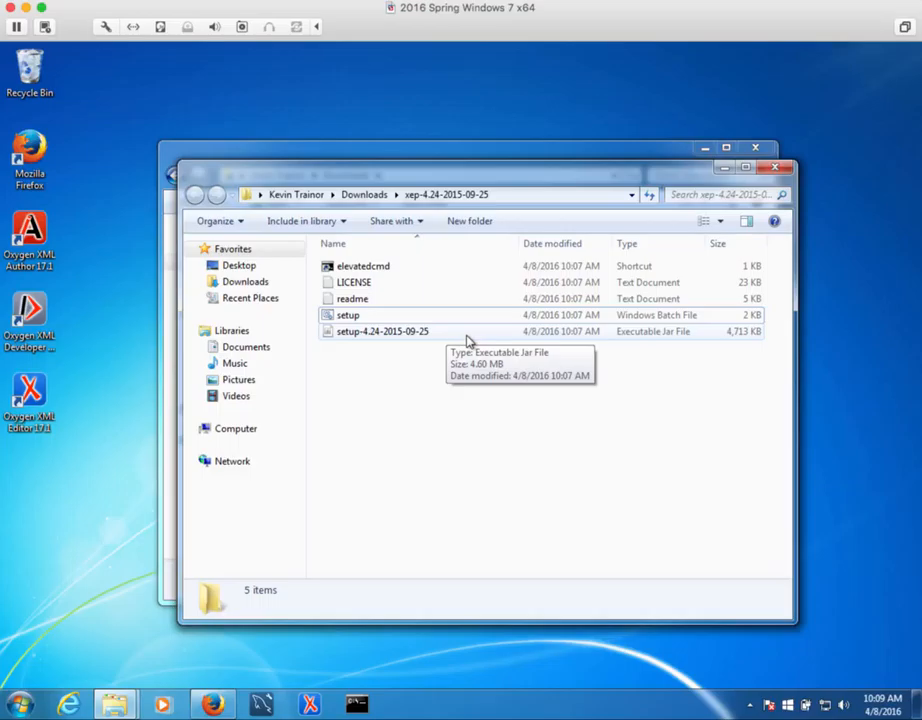
- Run the XEP setup batch file as administrator and allow it to make changes to the computer
right_click(357, 319)
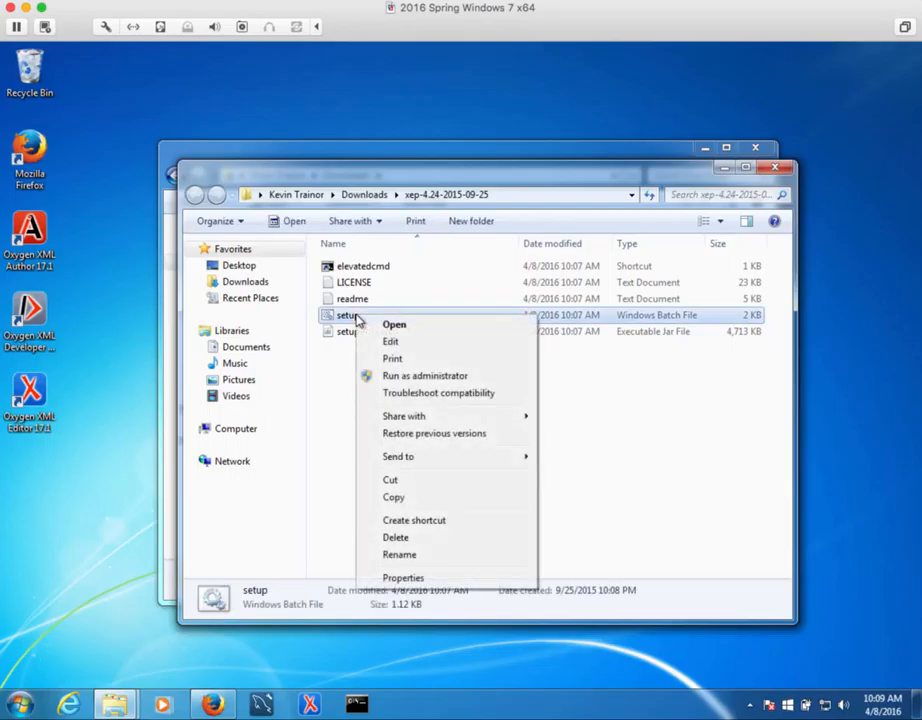
click(424, 376)
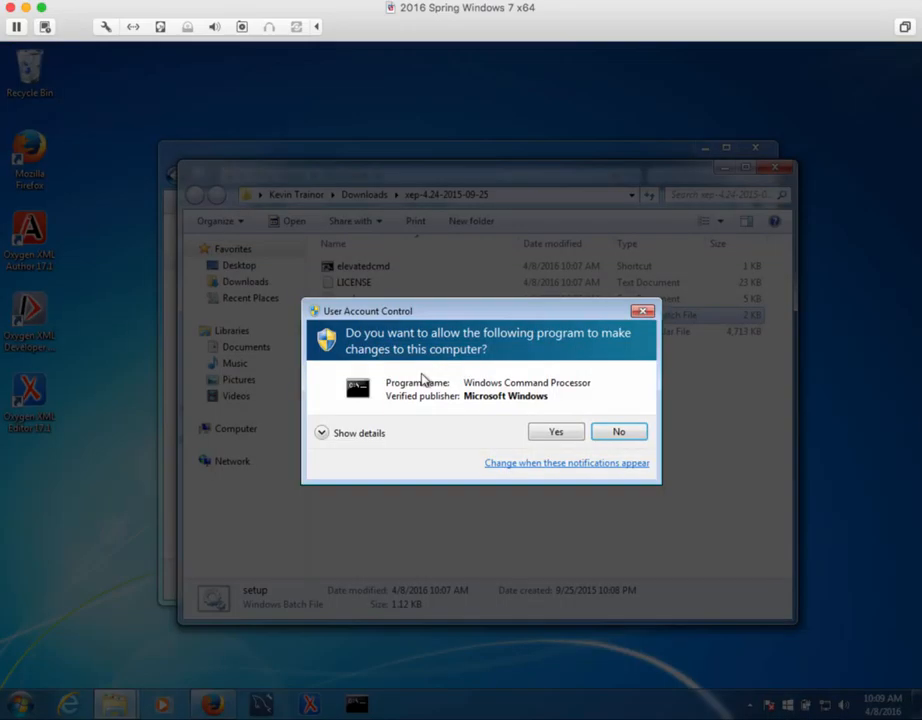
click(556, 433)
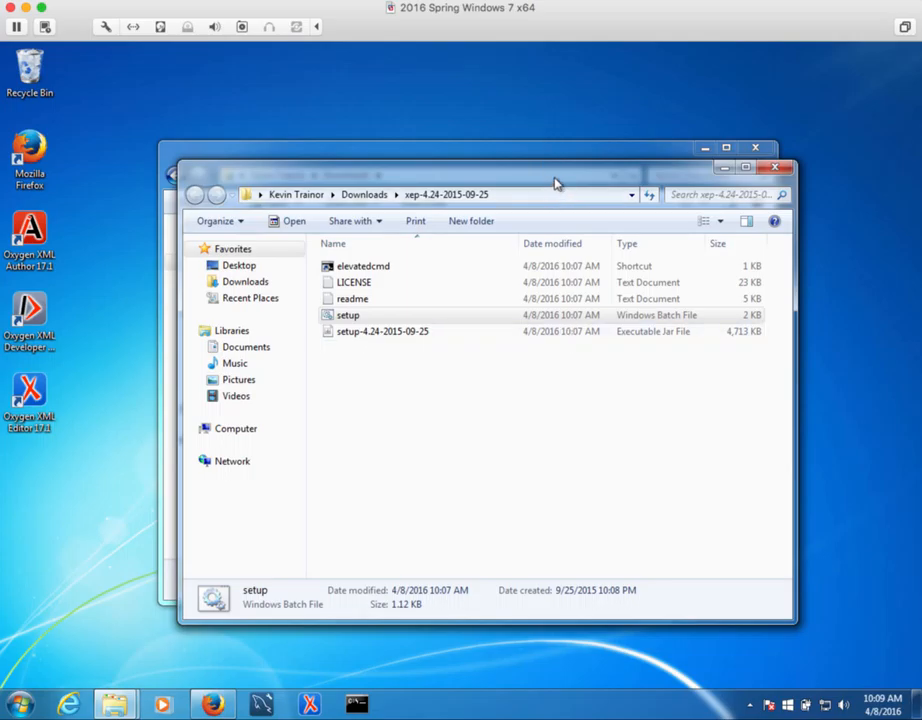
drag(555, 183, 590, 148)
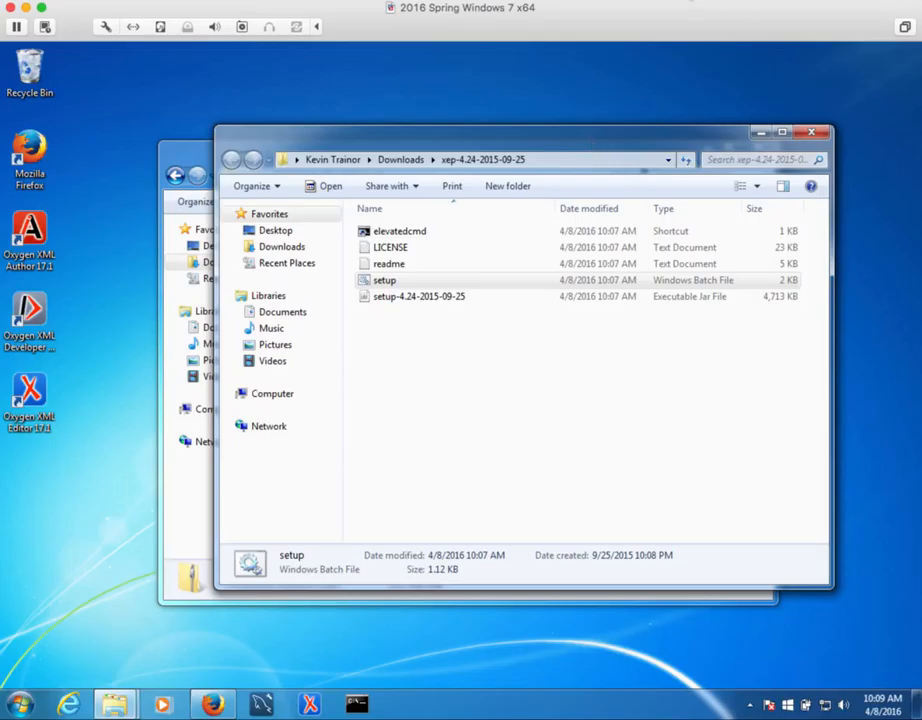
click(691, 1)
click(714, 23)
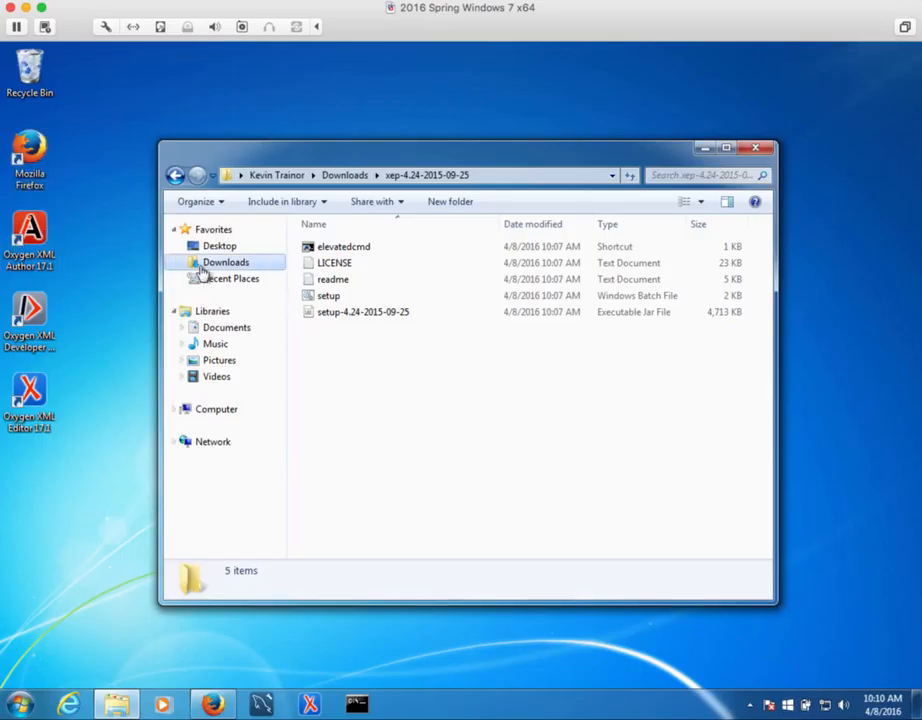
- Reopen the XEP readme and find the java -jar setup command in its Installation section
double_click(327, 281)
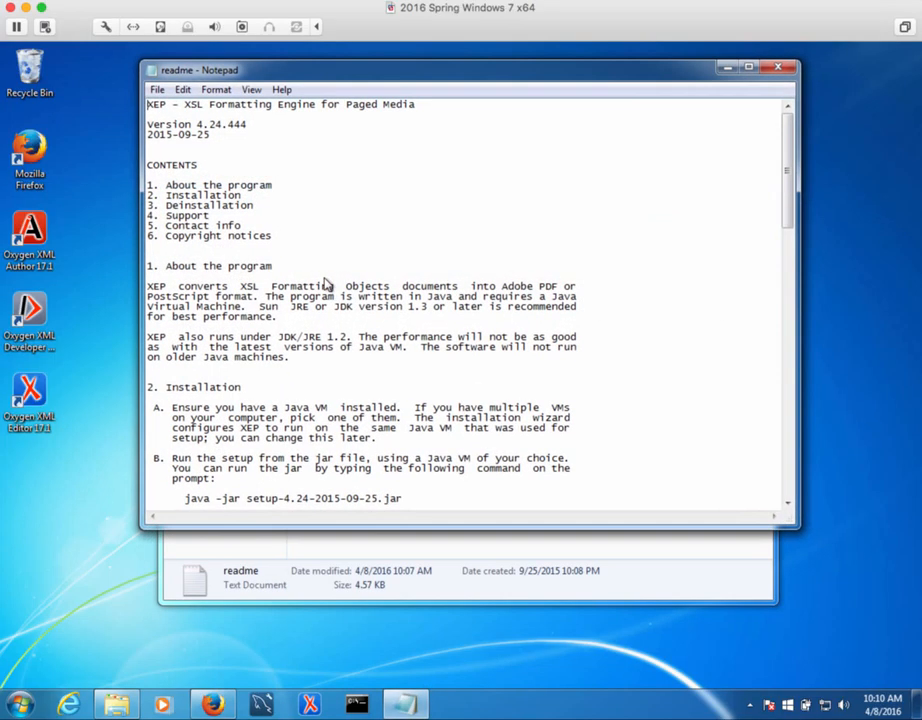
scroll(372, 285, down, 4)
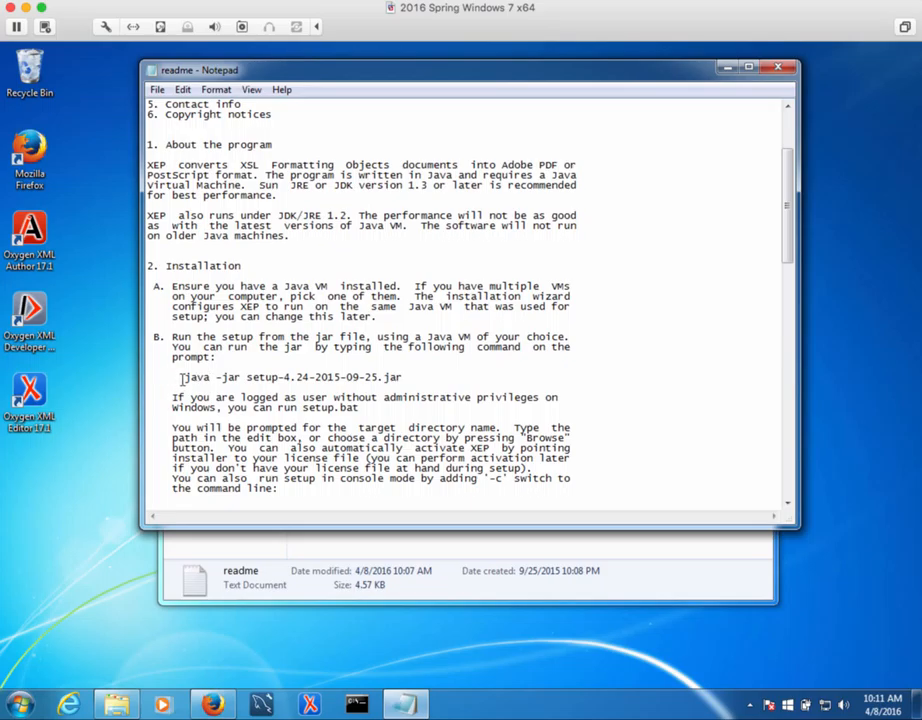
drag(181, 378, 403, 378)
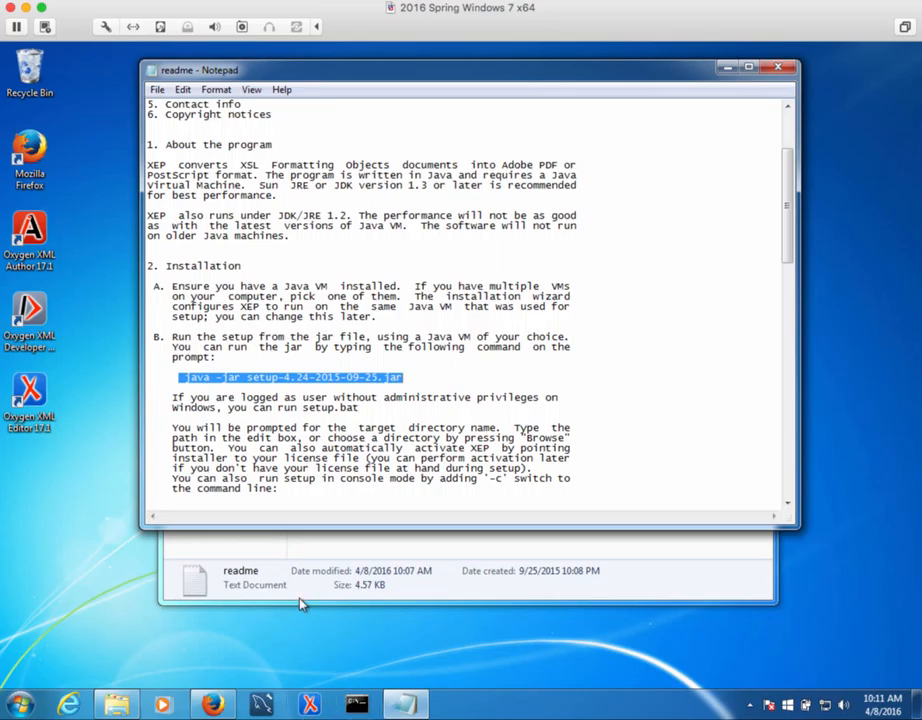
- Open a Command Prompt as administrator, allow it to make changes, and move its window off the readme's setup command
click(21, 704)
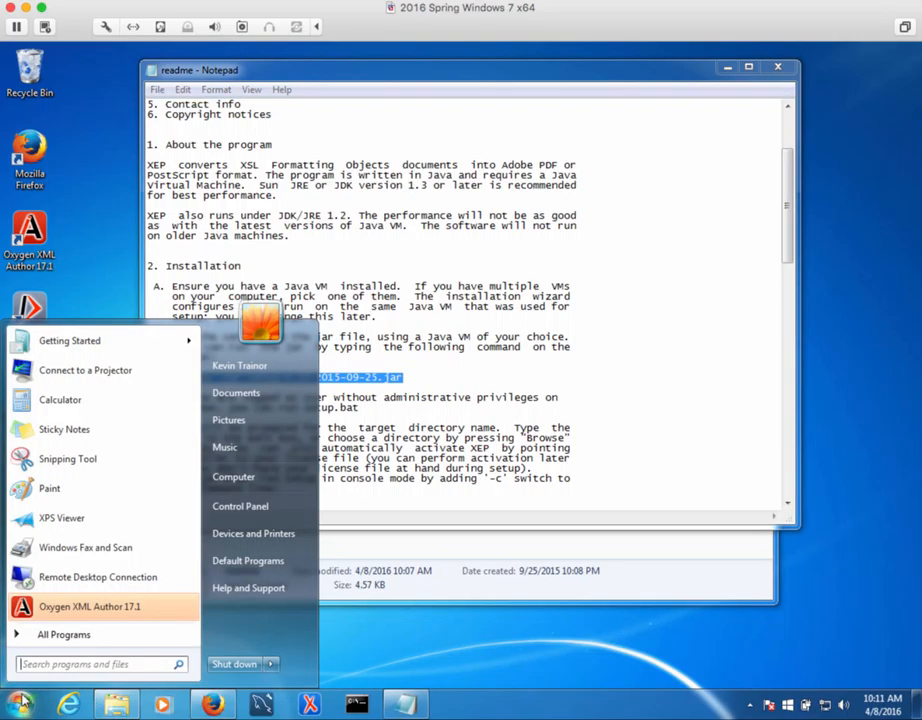
click(62, 637)
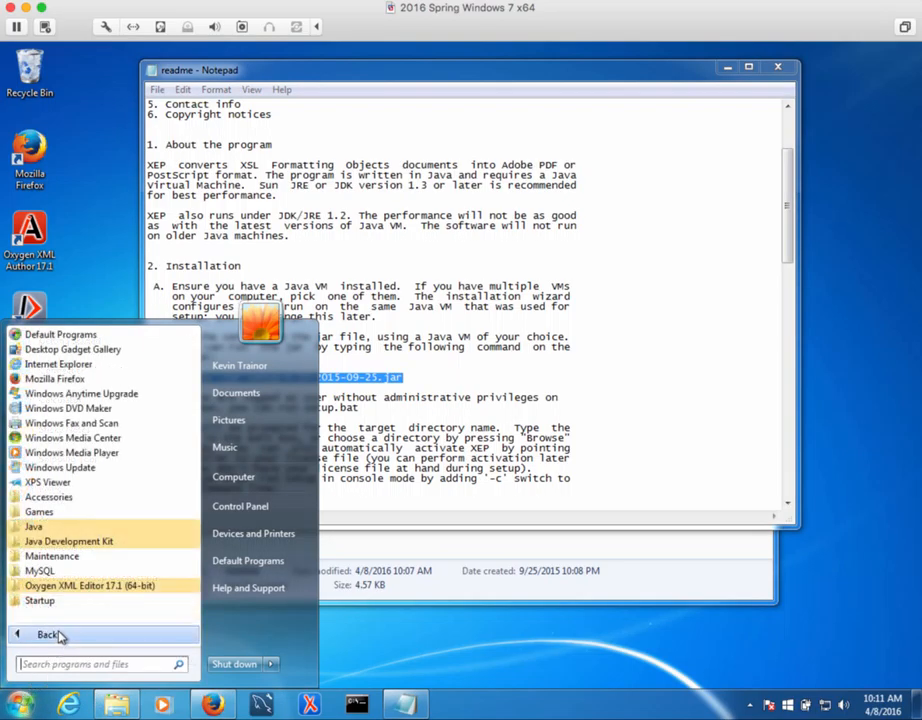
click(42, 504)
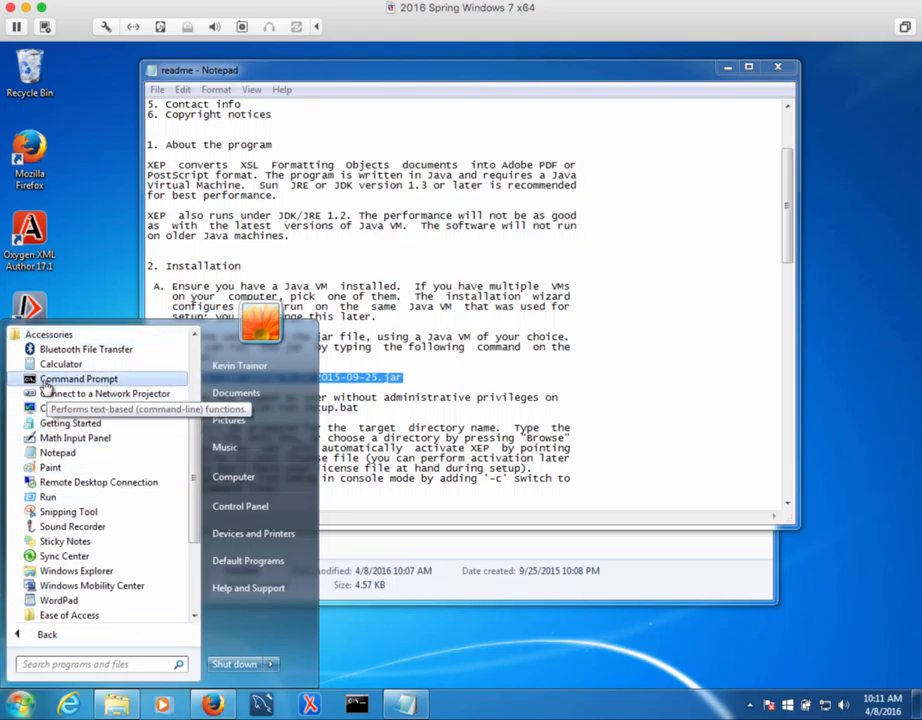
right_click(46, 385)
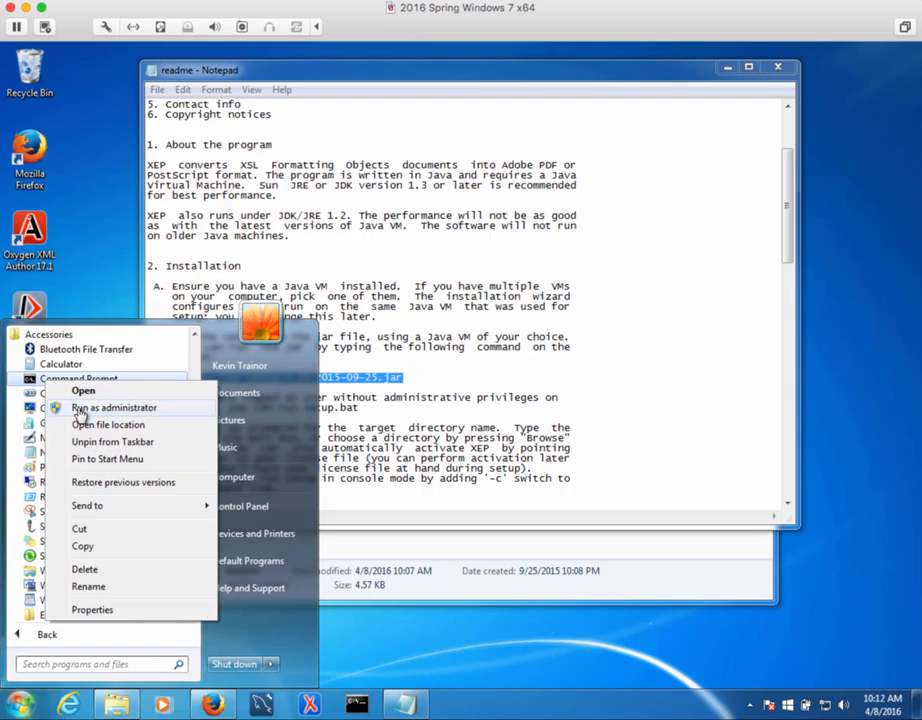
click(100, 408)
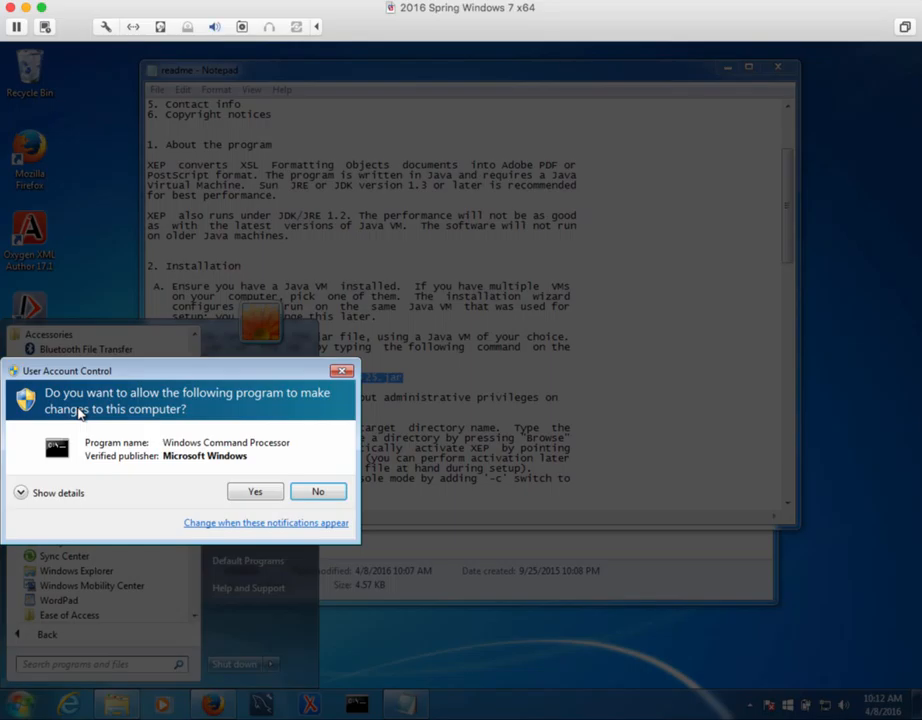
click(255, 492)
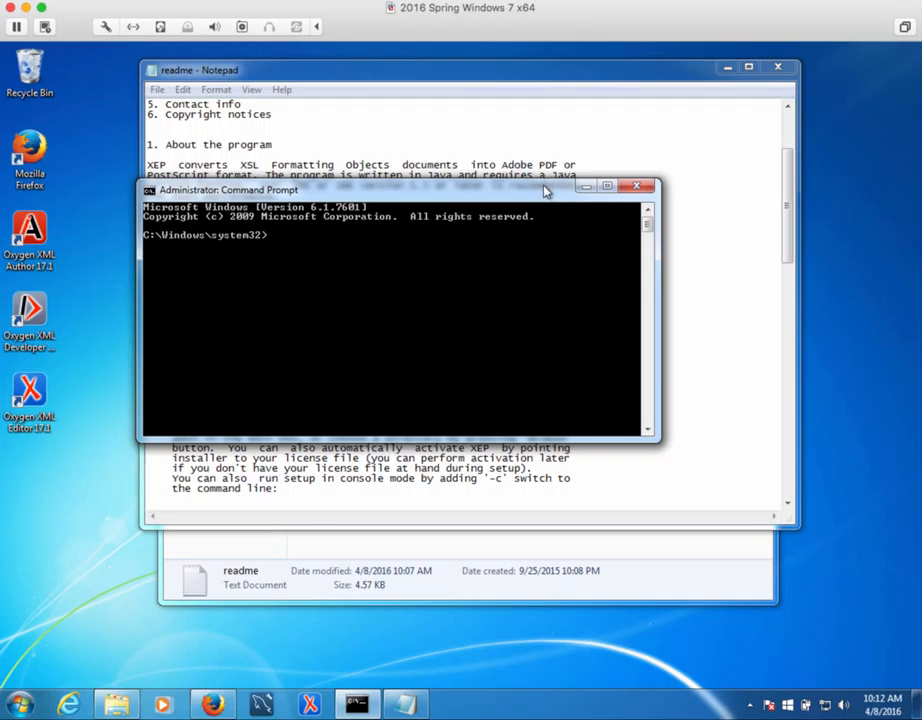
drag(546, 189, 725, 164)
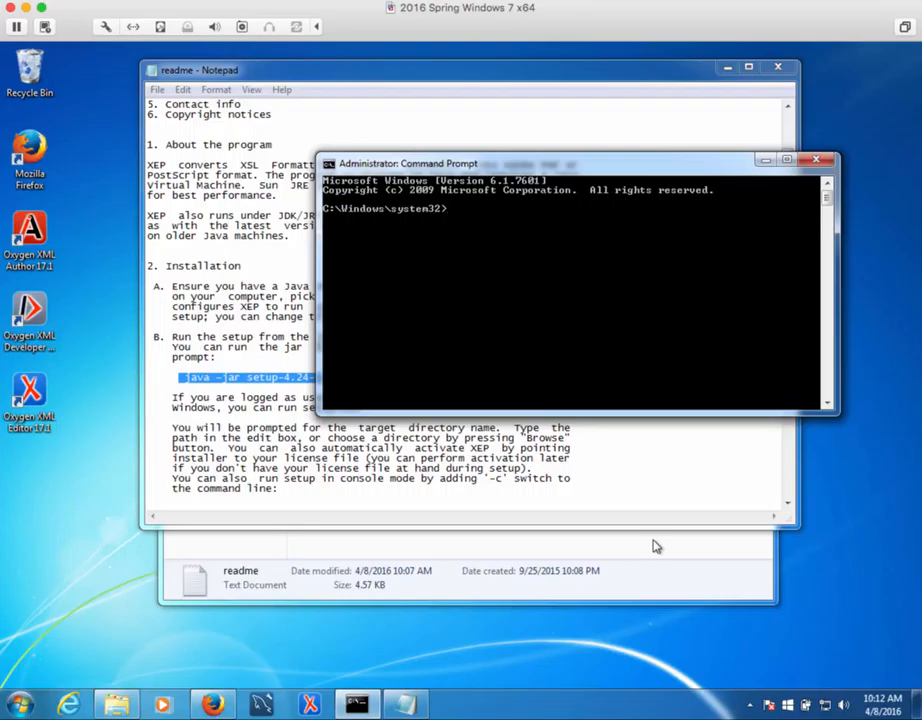
- Change to the root directory c:\ at the command prompt and list its contents
text(cd)
text(c:\)
key(Return)
text(dir)
key(Return)
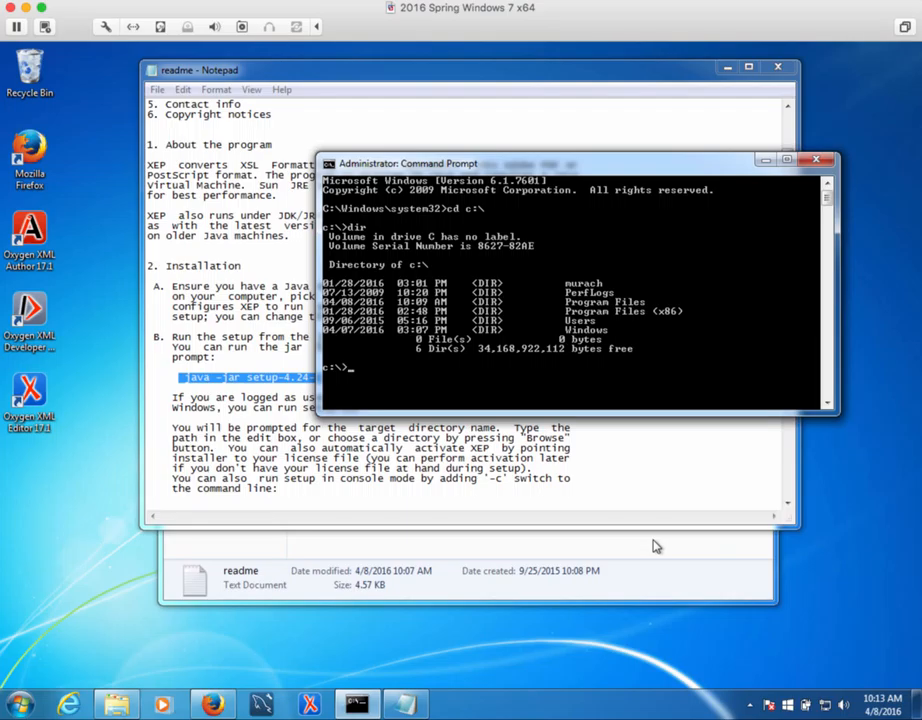
- Change to the users directory on the C drive and list its contents
text(cd users)
key(Return)
text(dir)
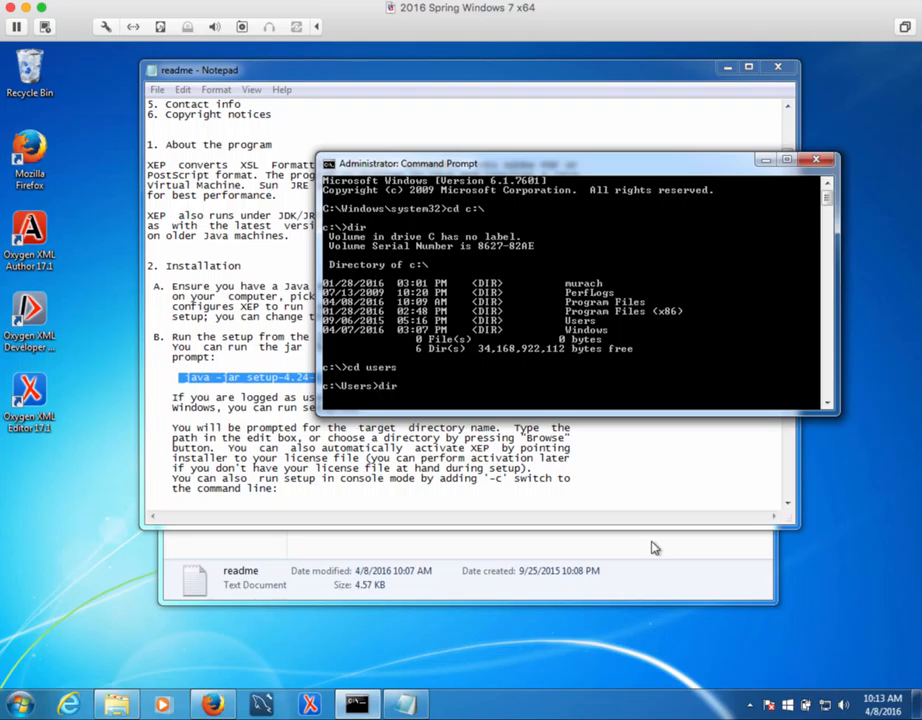
key(Return)
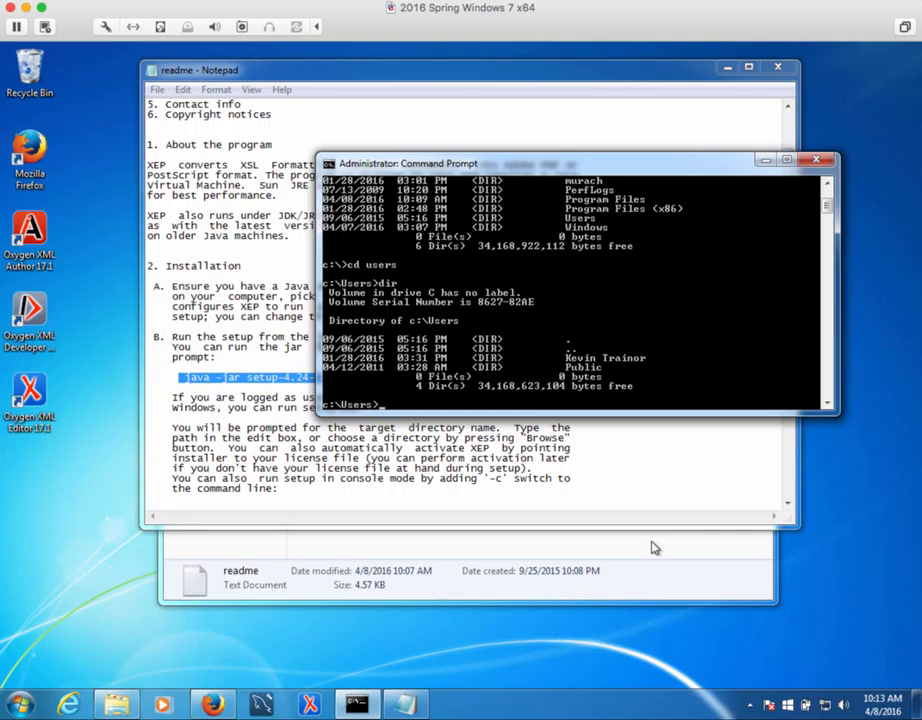
- Change to the personal user folder inside Users and list its contents
text(cd kevin trainor)
key(Return)
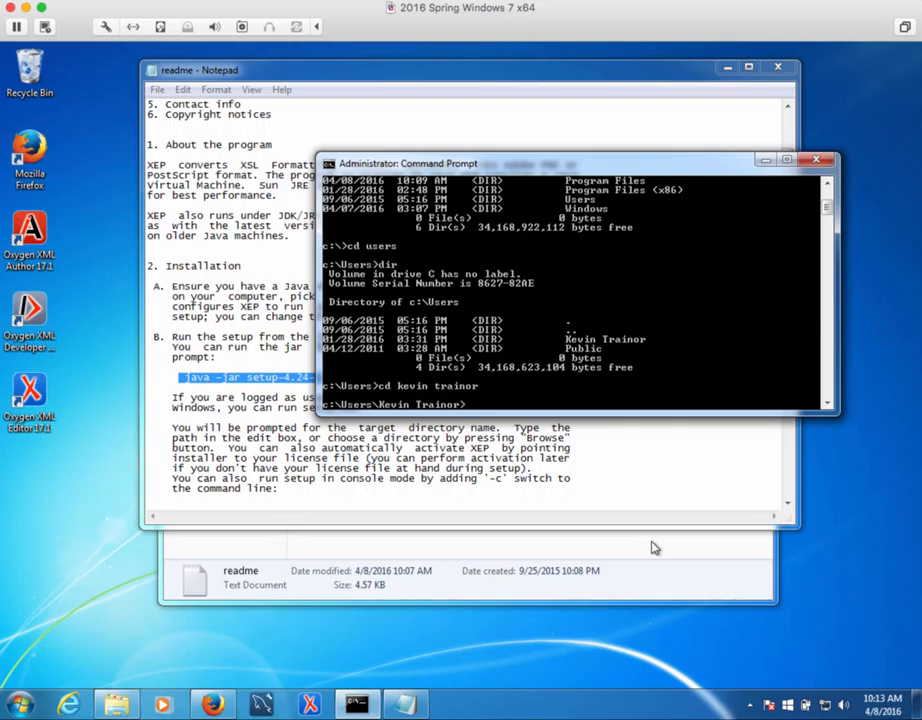
text(di)
text(r)
key(Return)
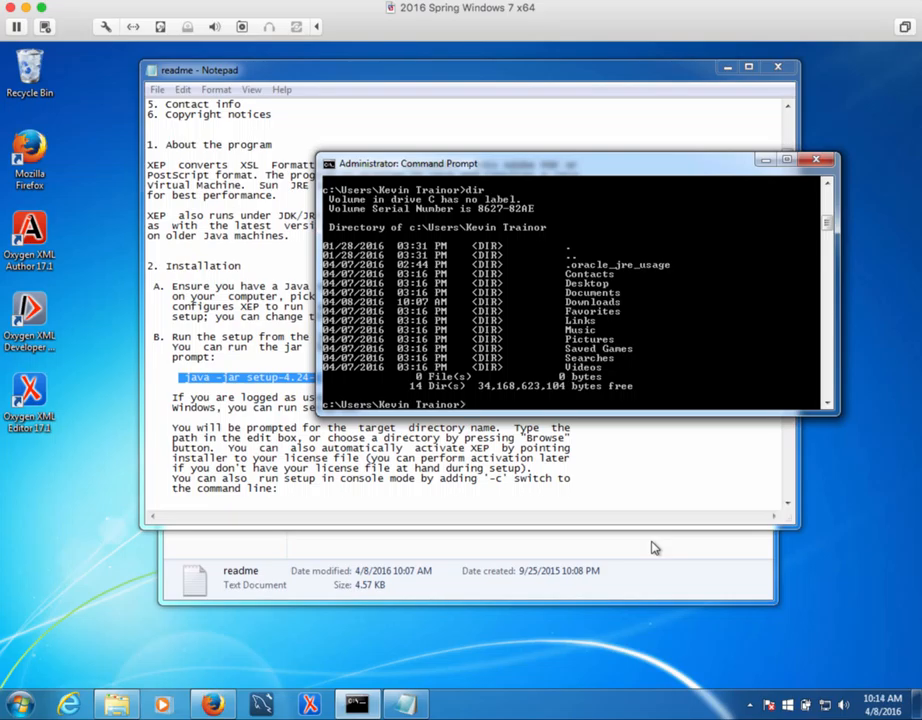
- Change to the downloads directory of the user folder and list its files
text(cd downloads)
key(Return)
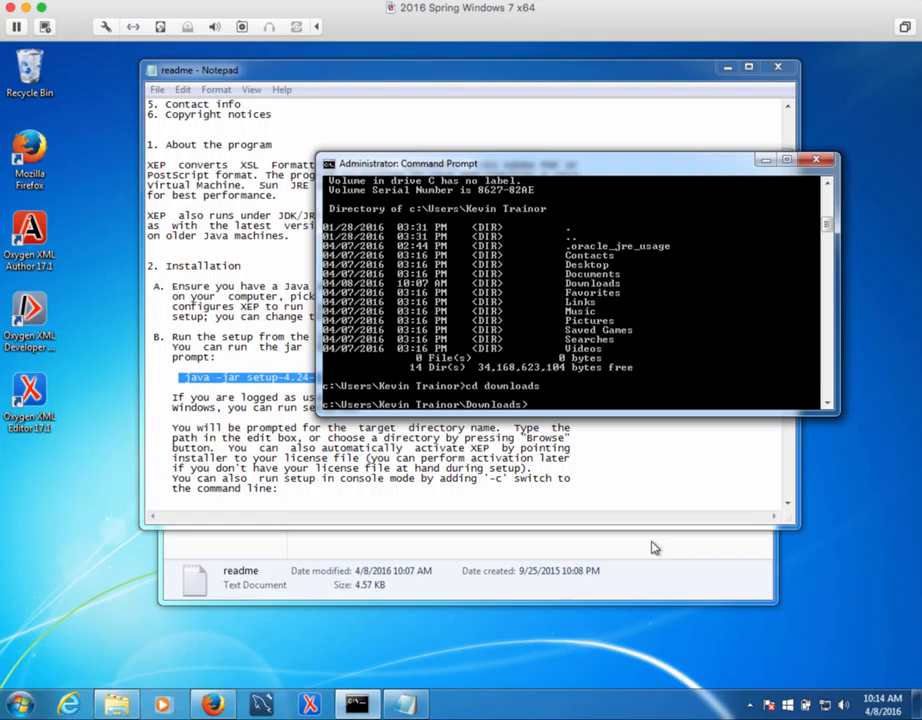
text(dir)
key(Return)
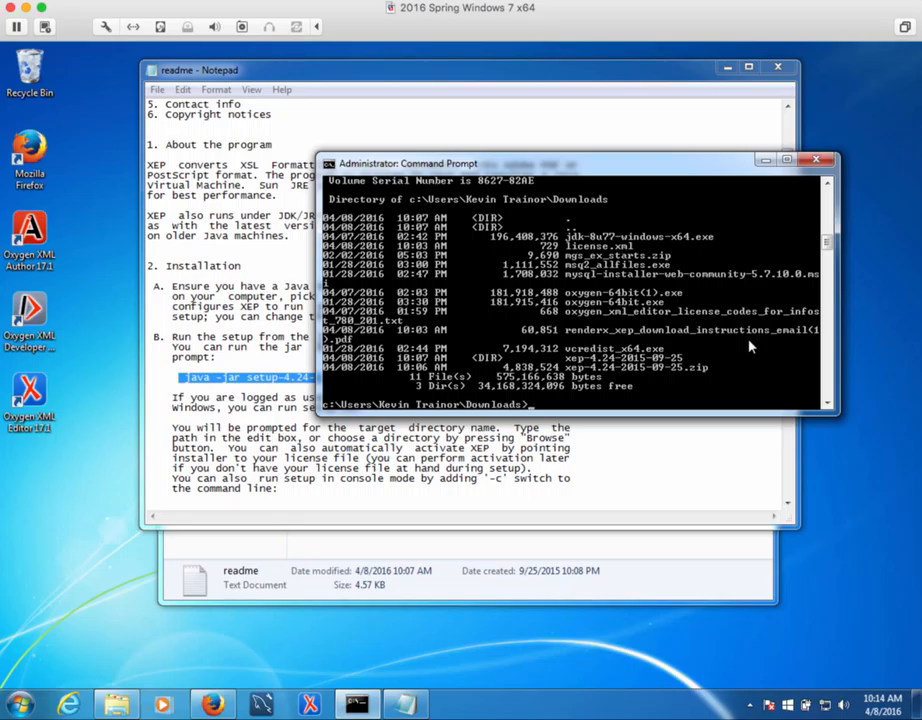
- Change to the extracted xep-4.24-2015-09-25 directory and list its files
text(cd)
text(xep-4.24-2015)
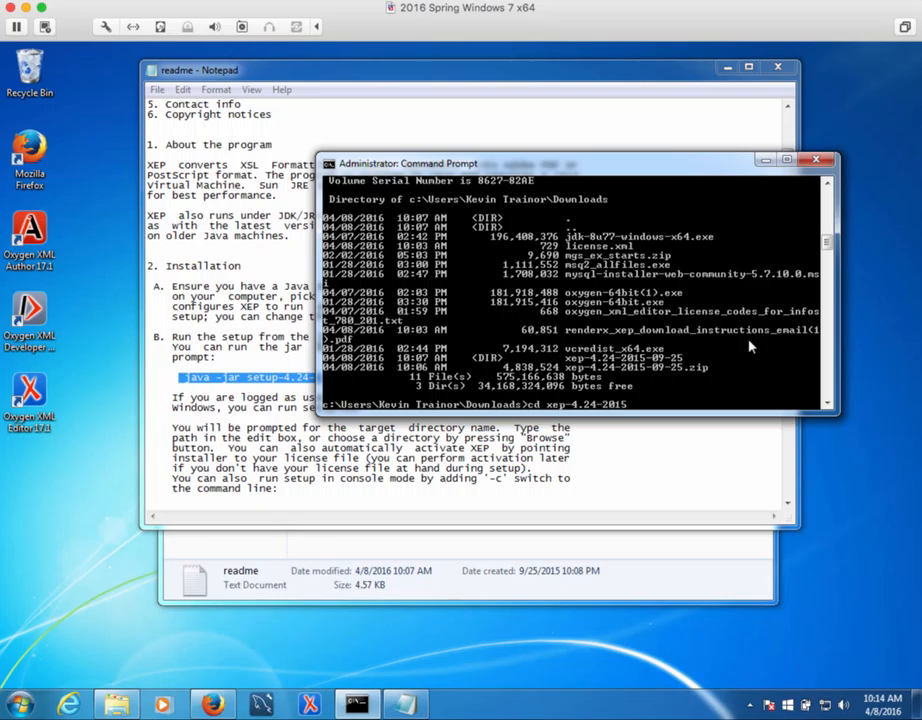
text(-09-25)
key(Return)
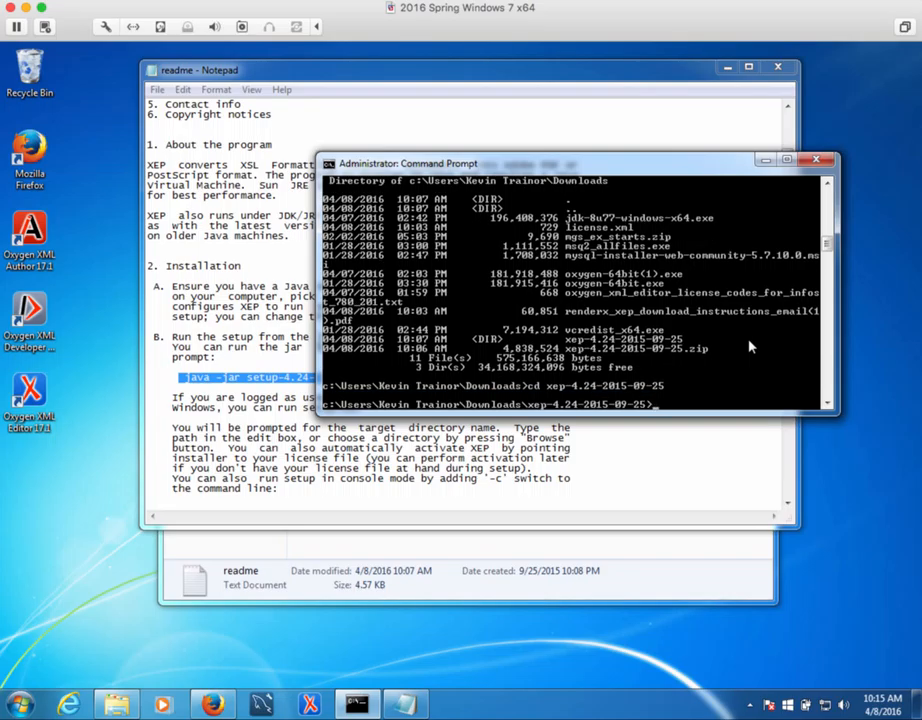
text(dir)
key(Return)
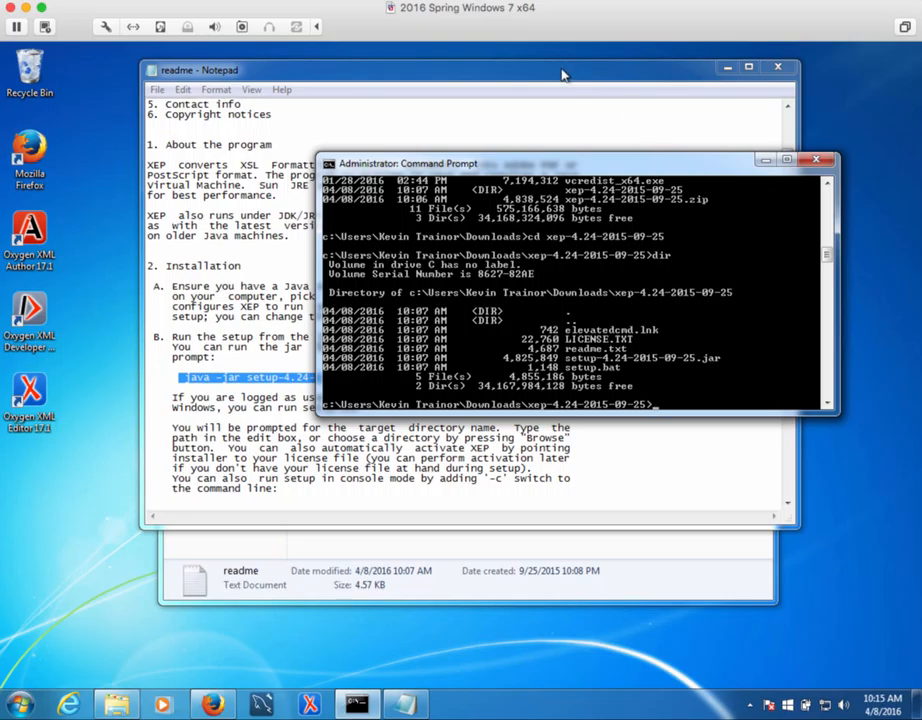
- Copy the command java -jar setup-4.24-2015-09-25.jar from the readme and run it in the administrator Command Prompt
drag(562, 75, 525, 76)
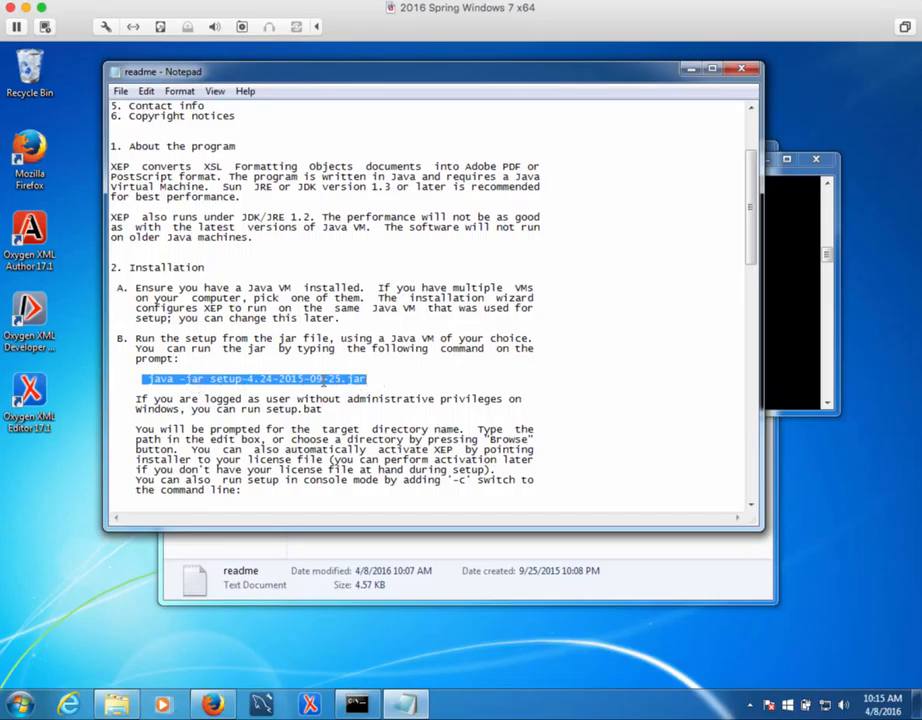
click(372, 380)
drag(372, 380, 150, 379)
right_click(166, 386)
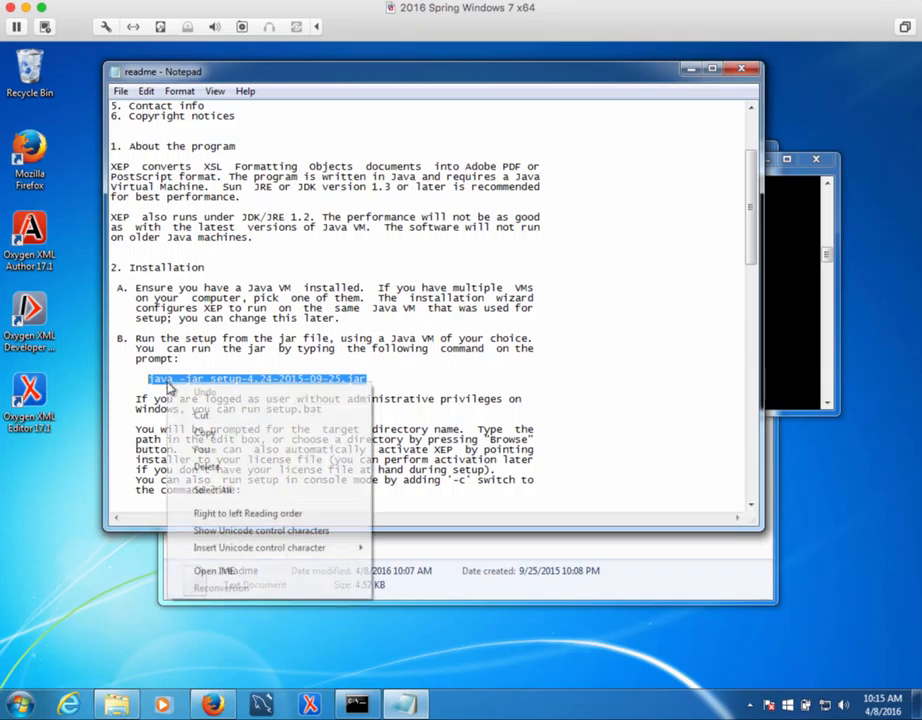
click(205, 433)
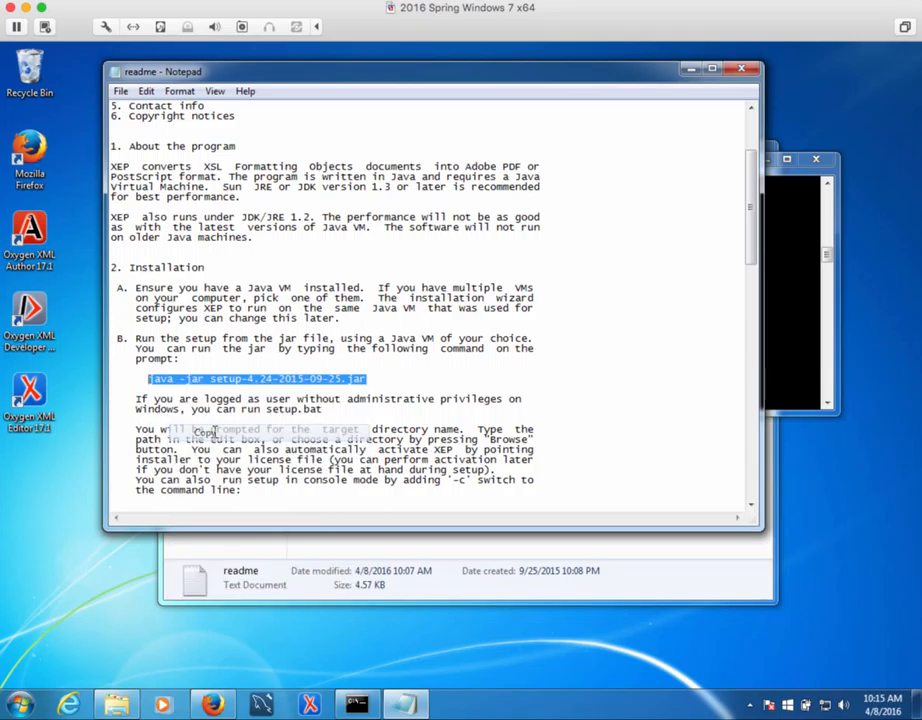
click(779, 168)
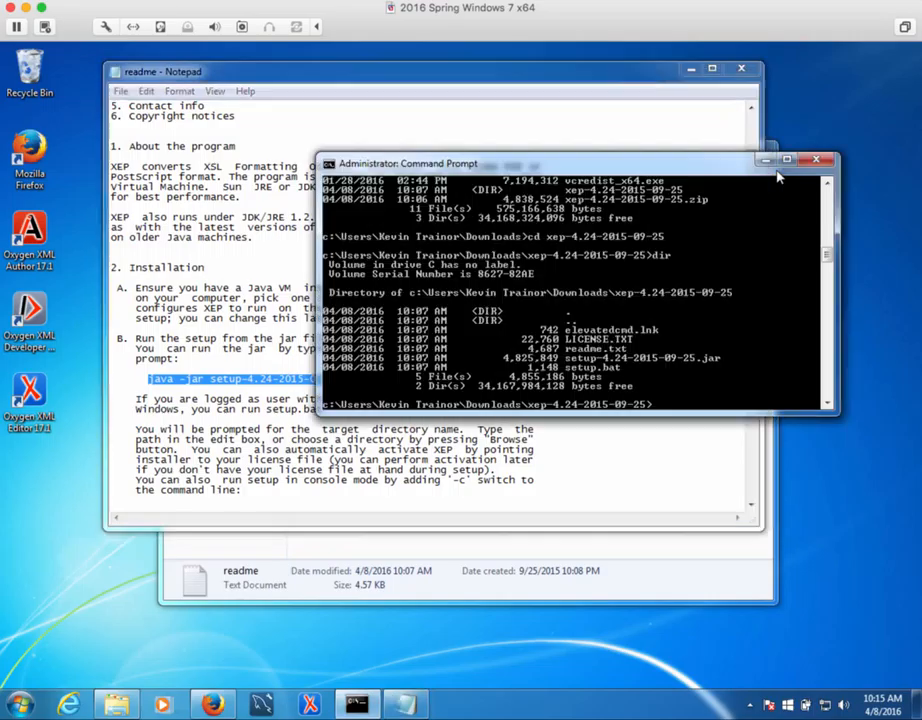
right_click(657, 409)
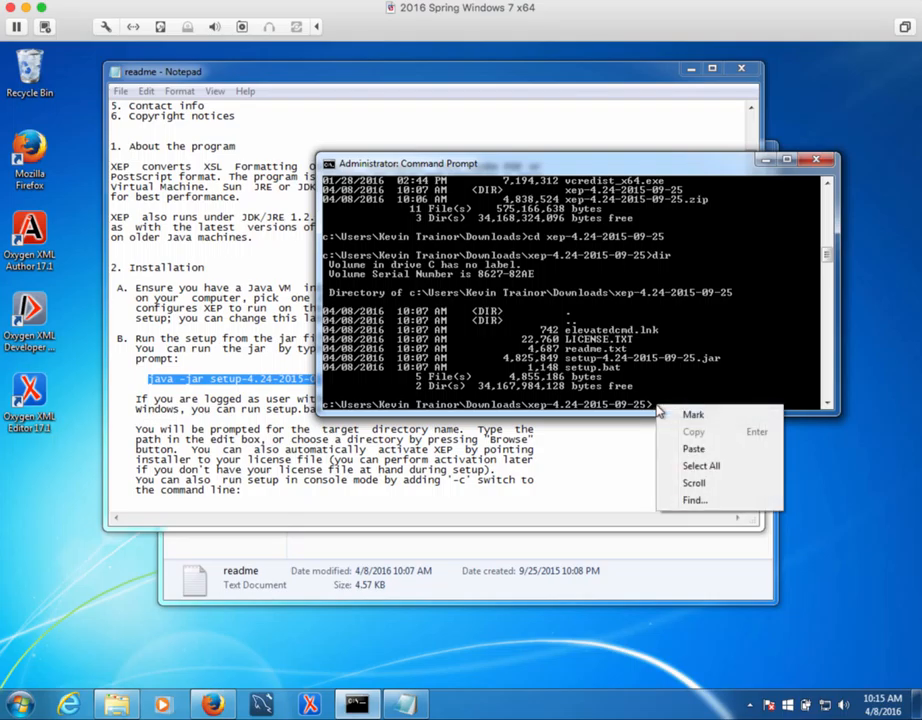
click(693, 449)
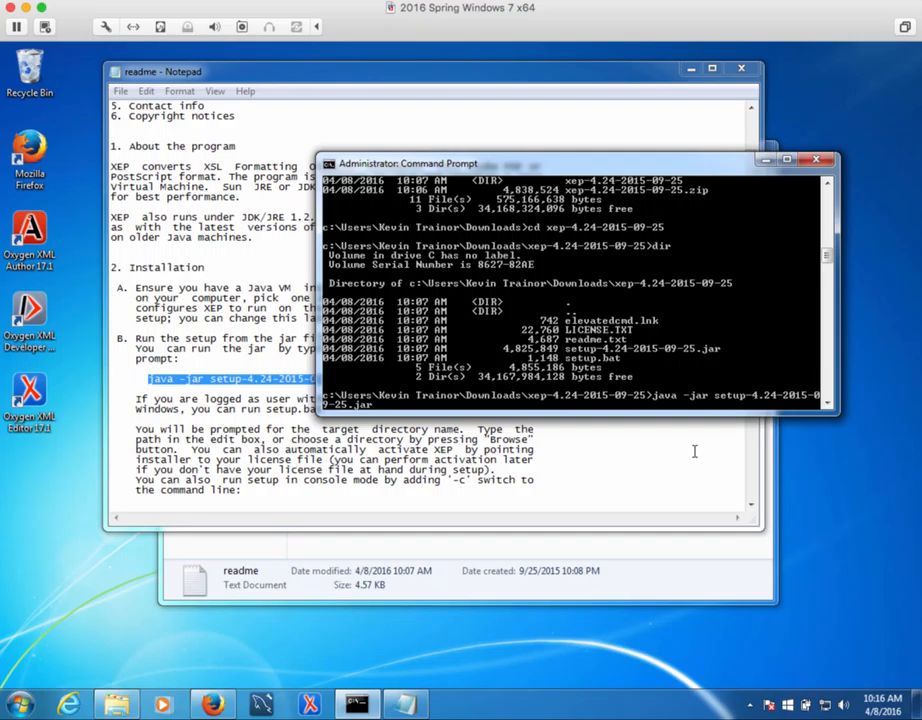
key(Return)
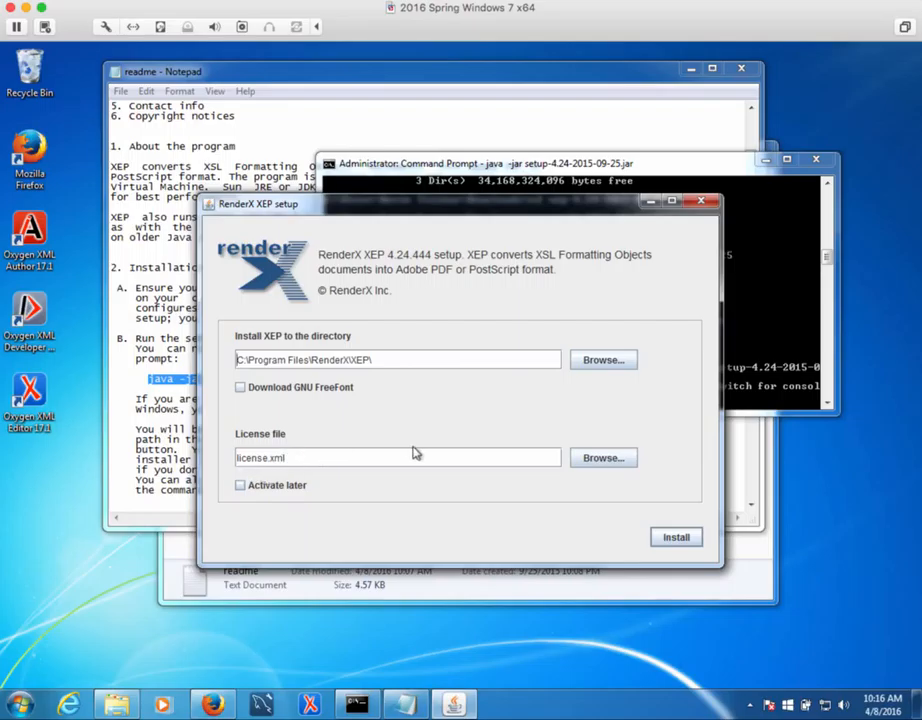
- Choose license.xml from the user's Downloads folder as the license file, install XEP to the default directory, and finish the setup
click(603, 459)
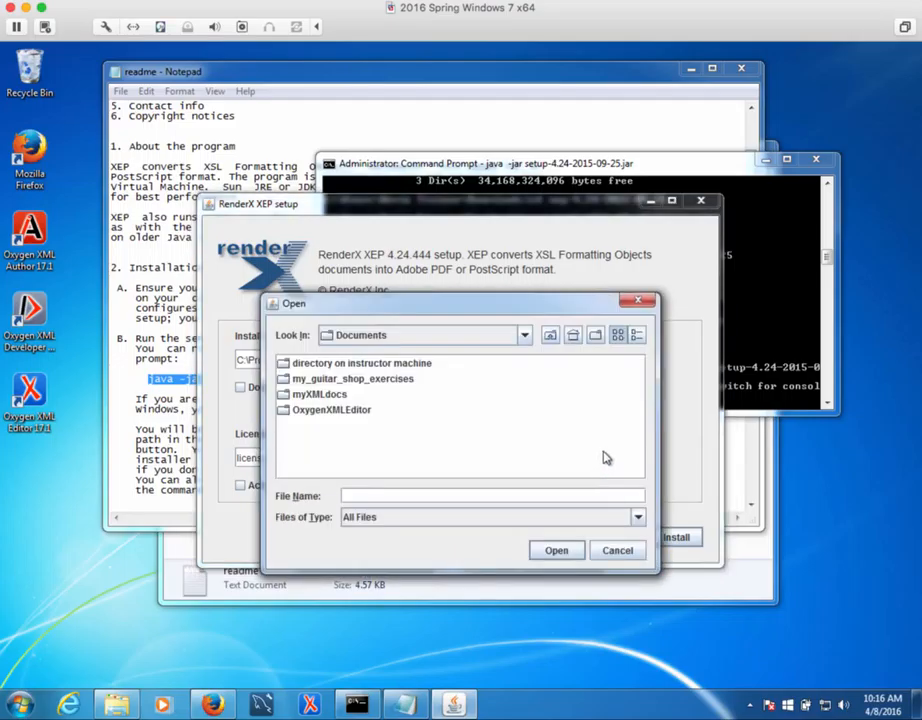
click(524, 337)
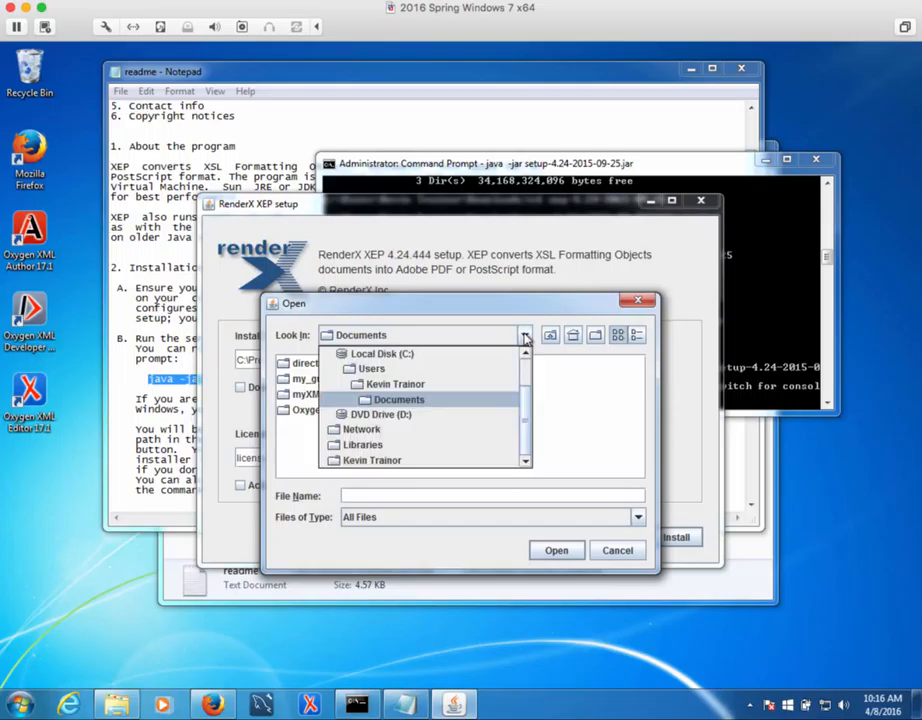
click(390, 385)
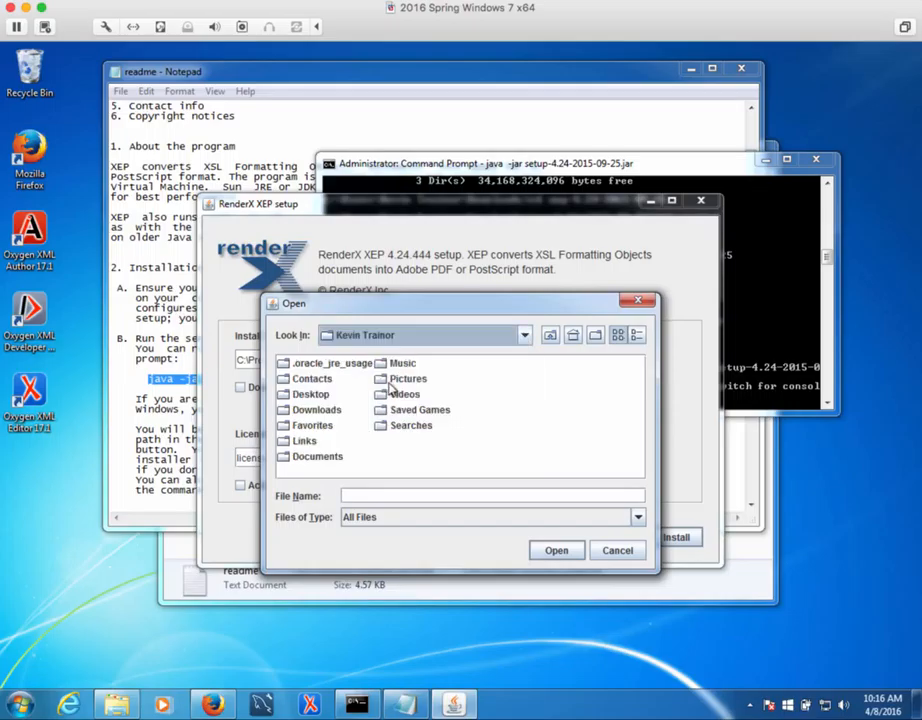
double_click(319, 413)
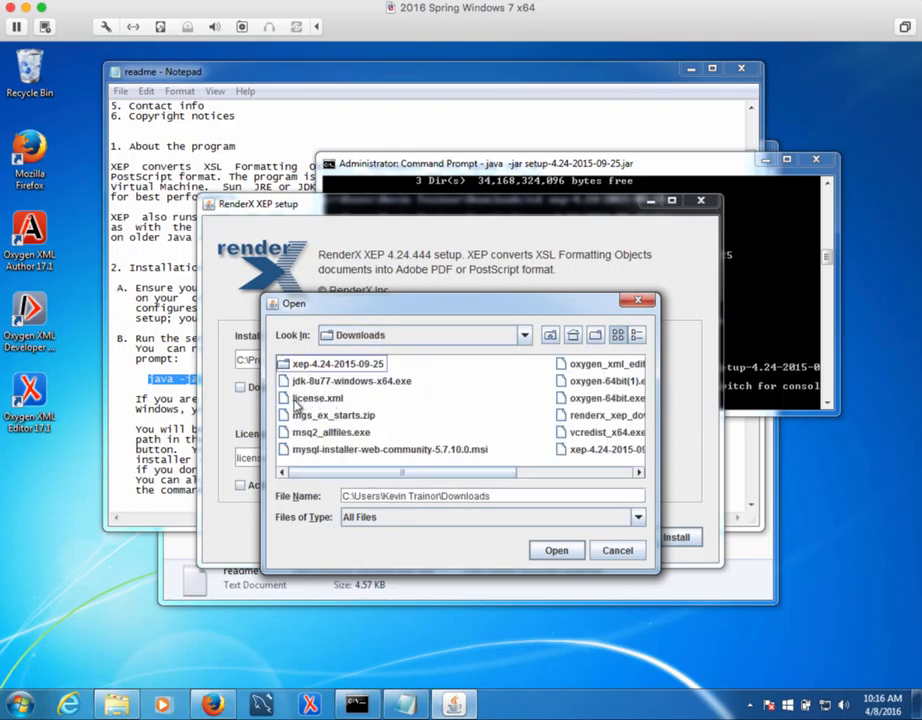
click(302, 399)
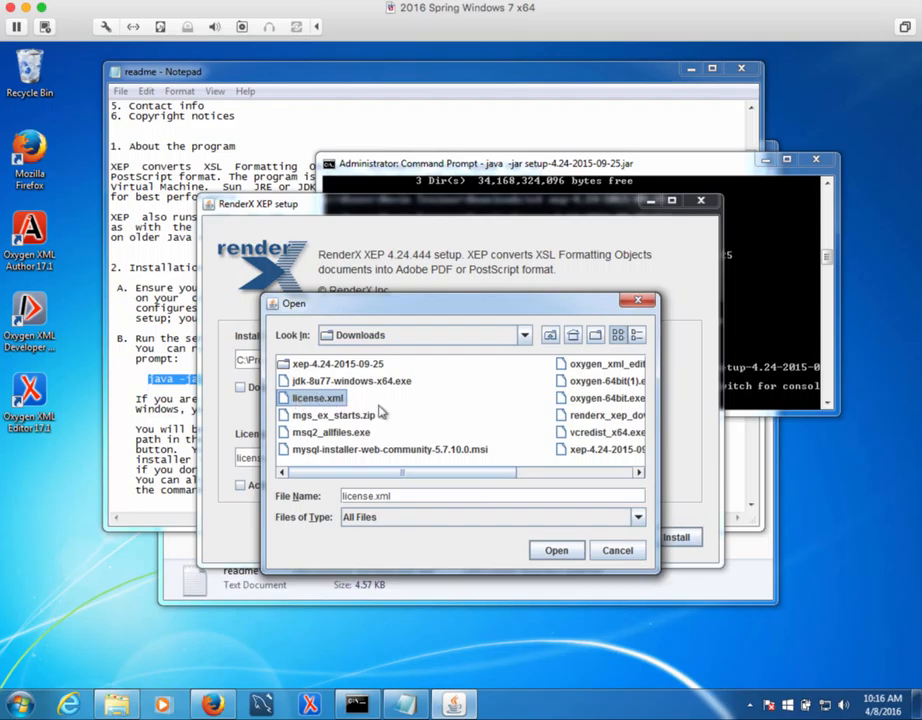
click(554, 550)
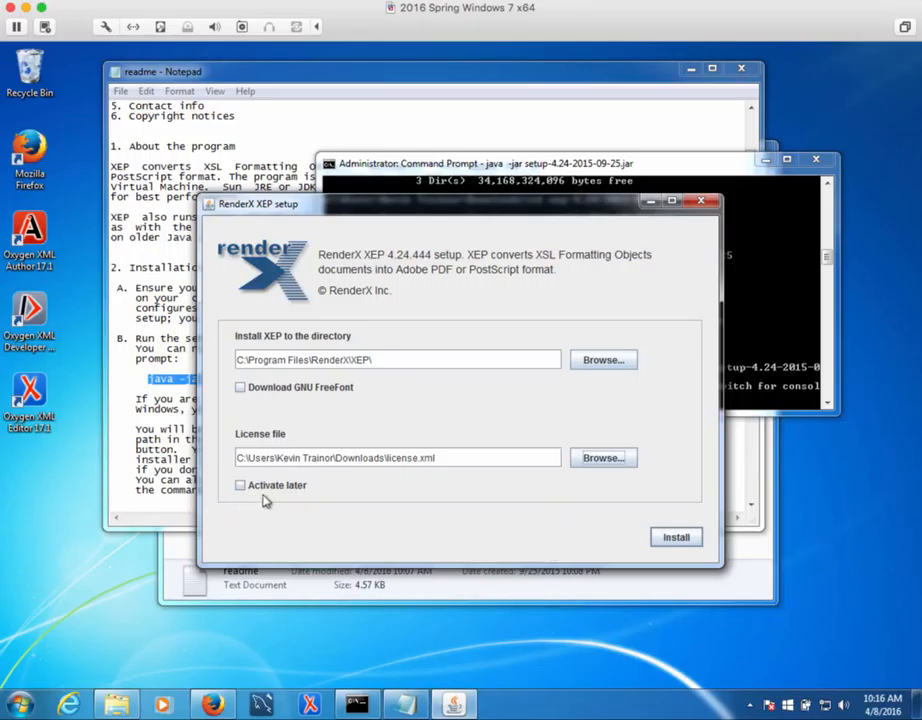
click(671, 539)
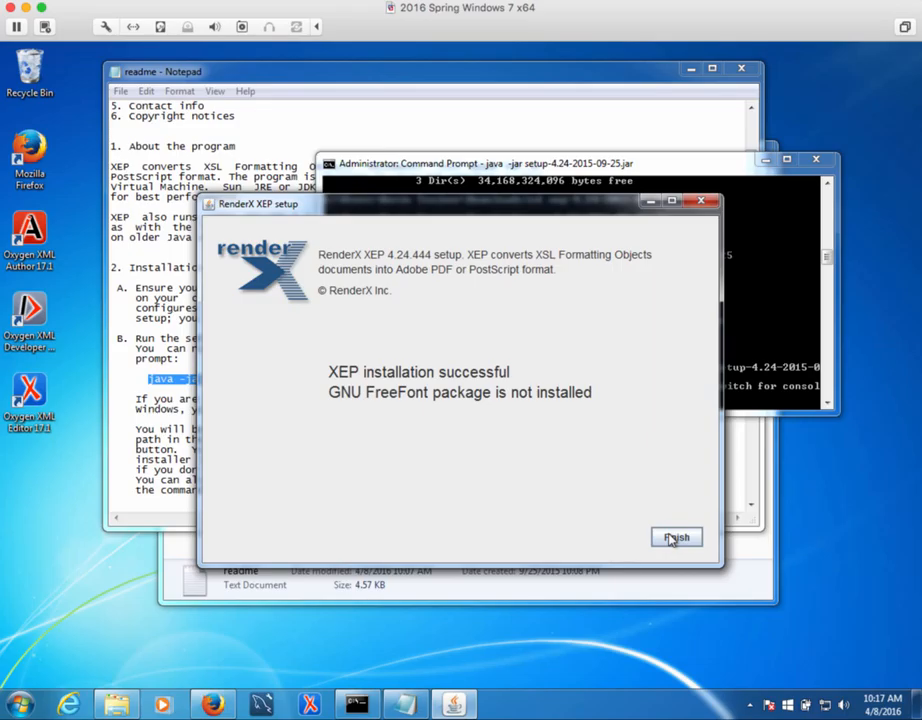
click(670, 539)
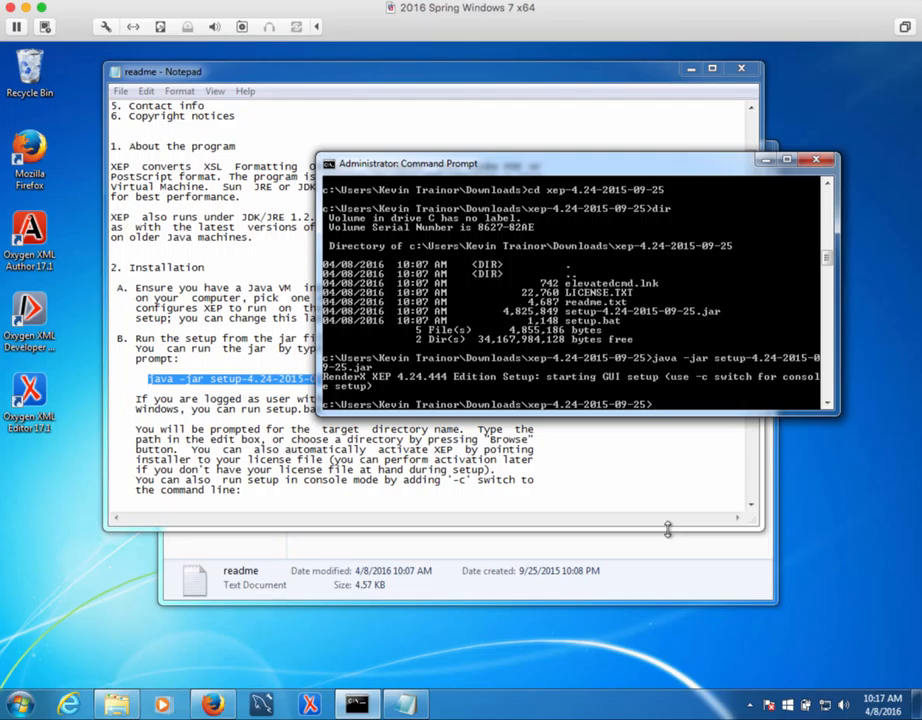
- Exit the administrator Command Prompt, then review the remaining installation and activation notes in the readme and close it
text(exit)
key(Return)
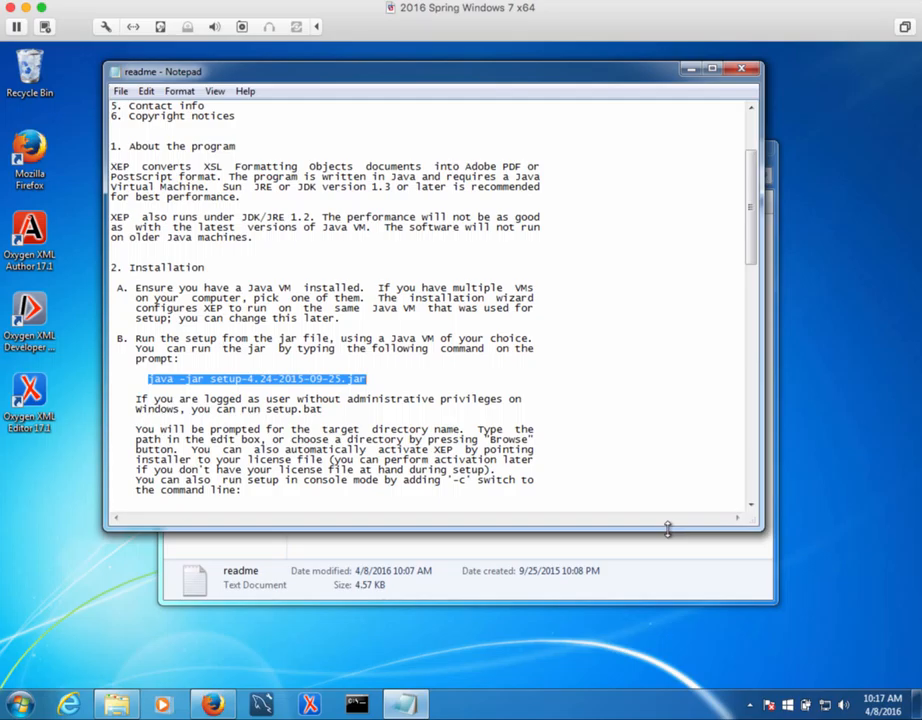
scroll(650, 456, down, 4)
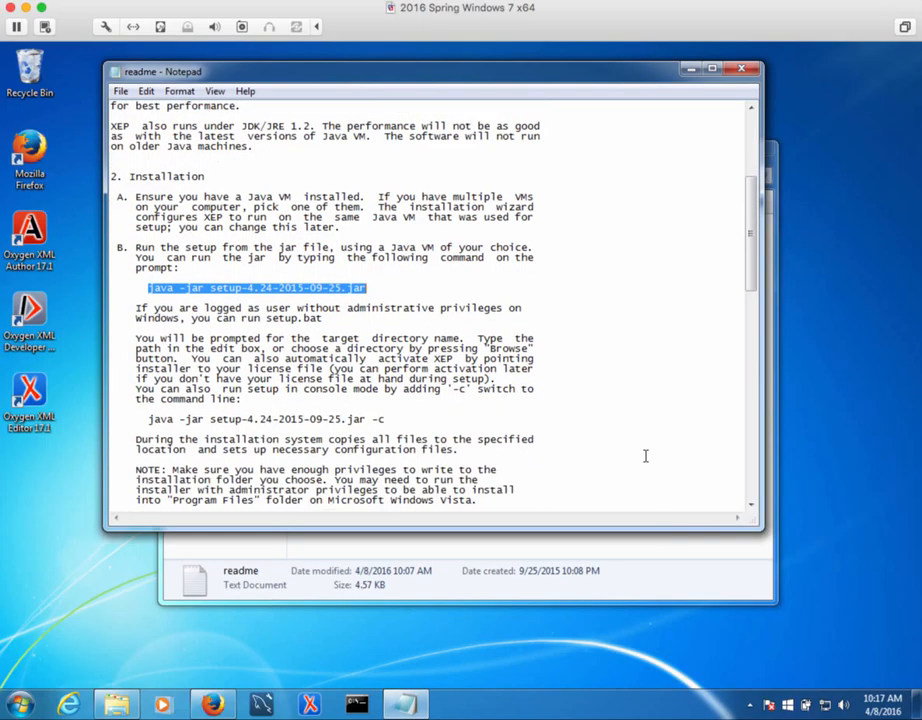
scroll(645, 456, down, 1)
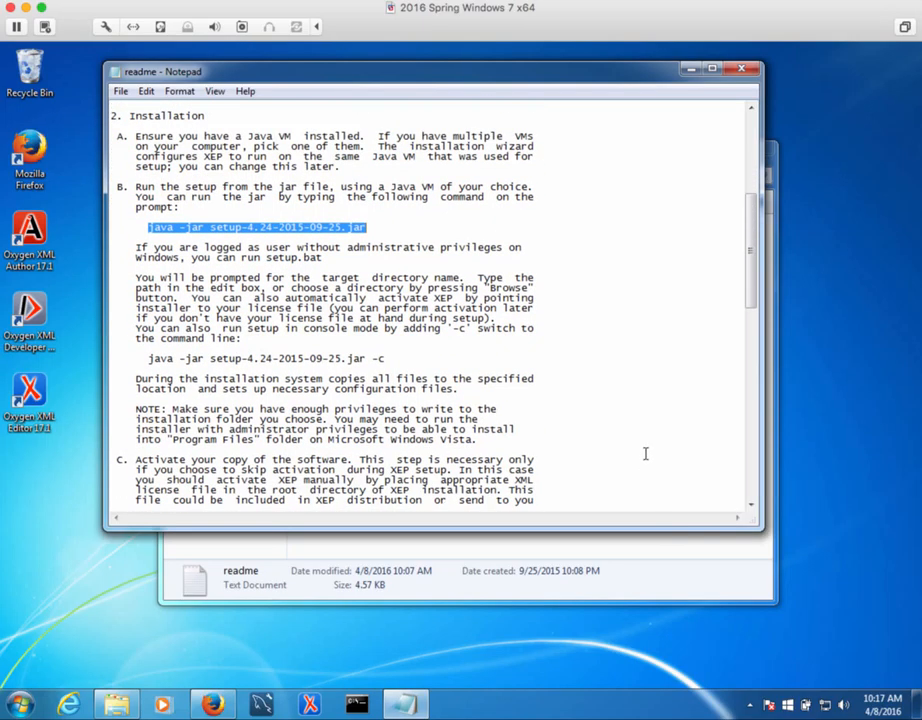
scroll(645, 455, down, 6)
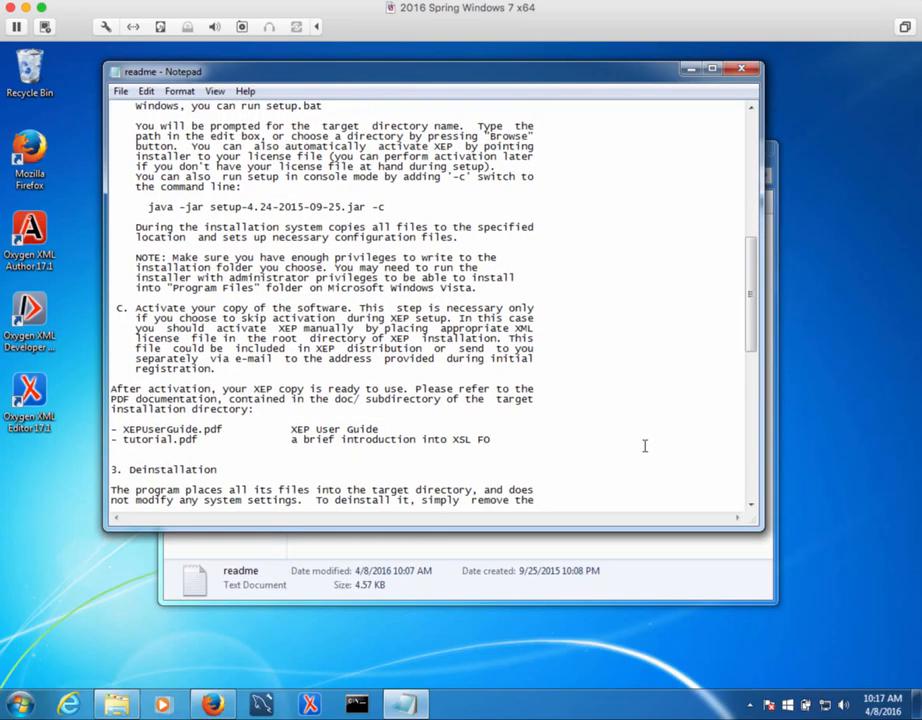
scroll(645, 446, down, 2)
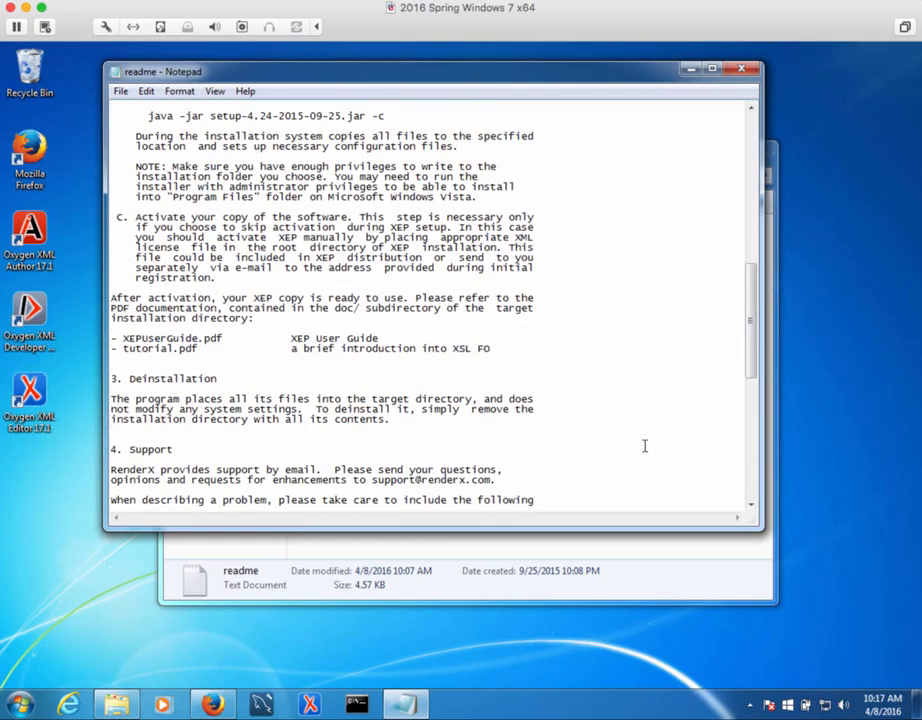
scroll(645, 446, up, 5)
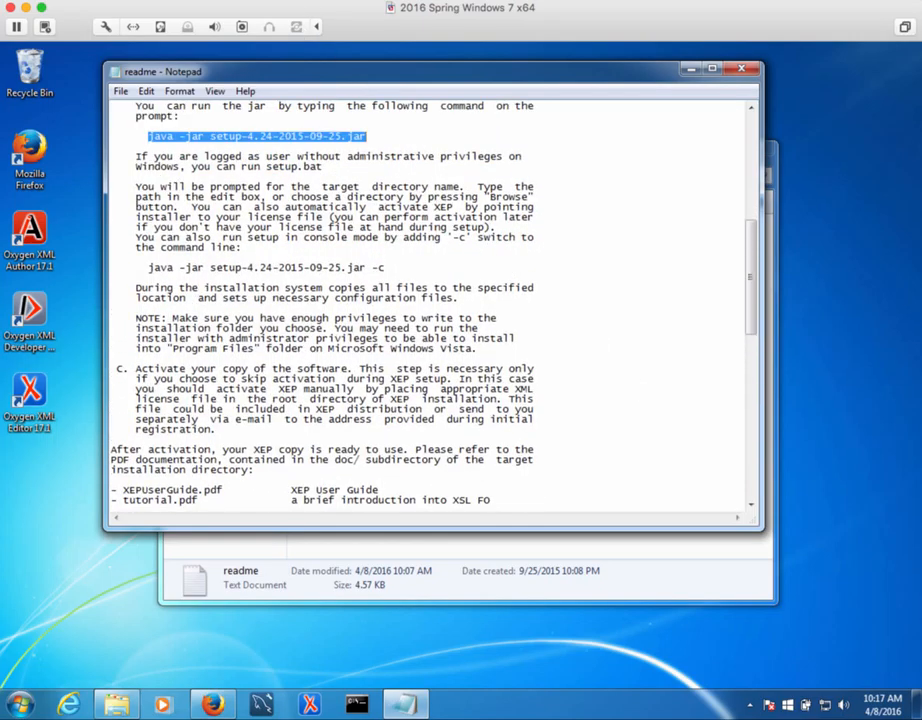
click(751, 70)
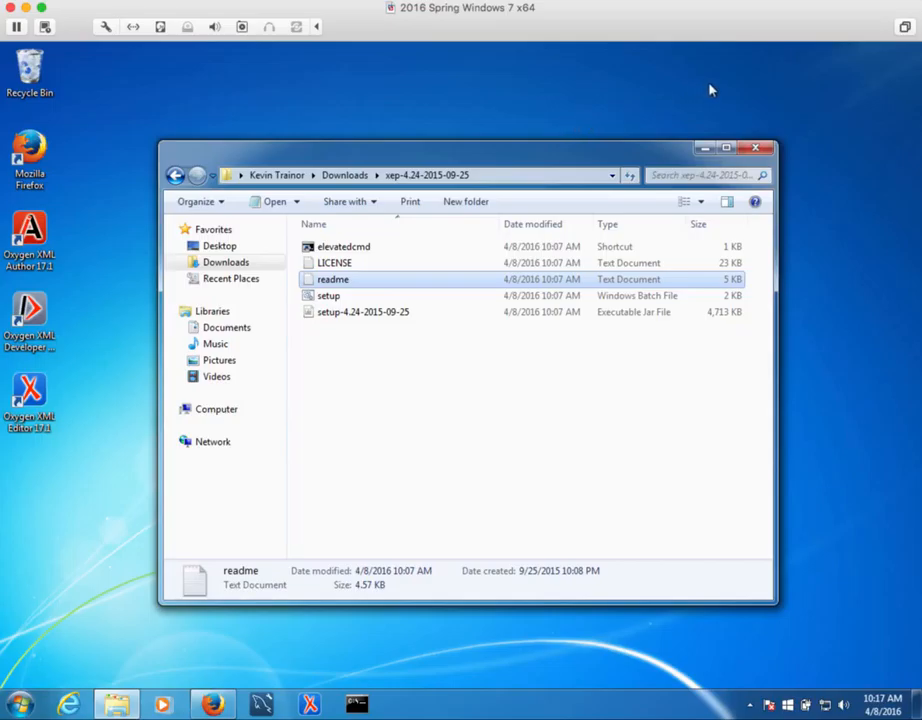
- Browse to C:\Program Files\RenderX\XEP to examine the installed XEP files
click(215, 412)
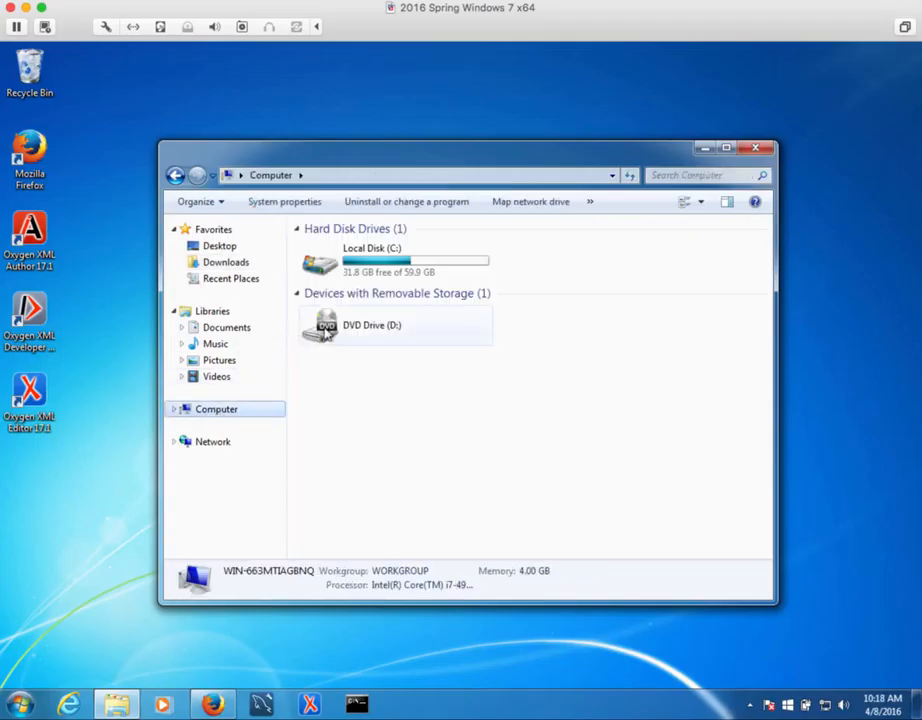
click(372, 264)
double_click(372, 264)
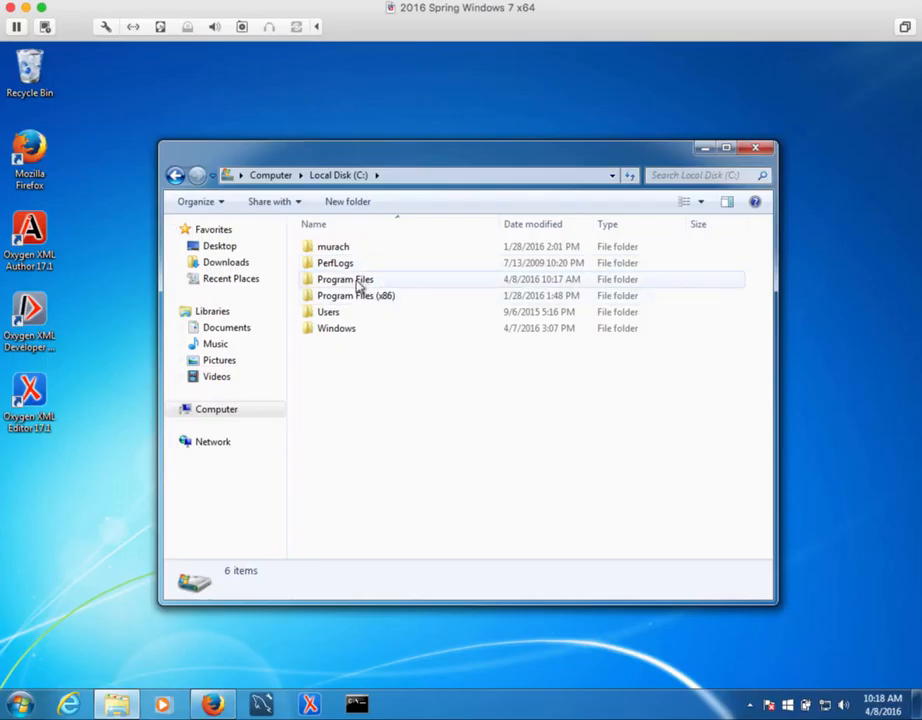
double_click(359, 286)
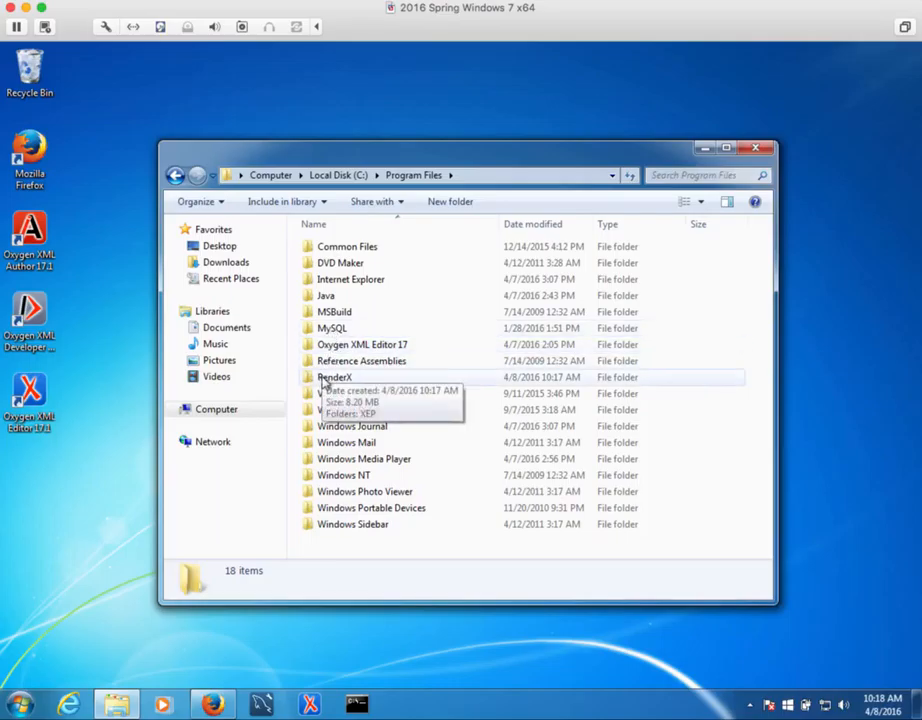
double_click(323, 379)
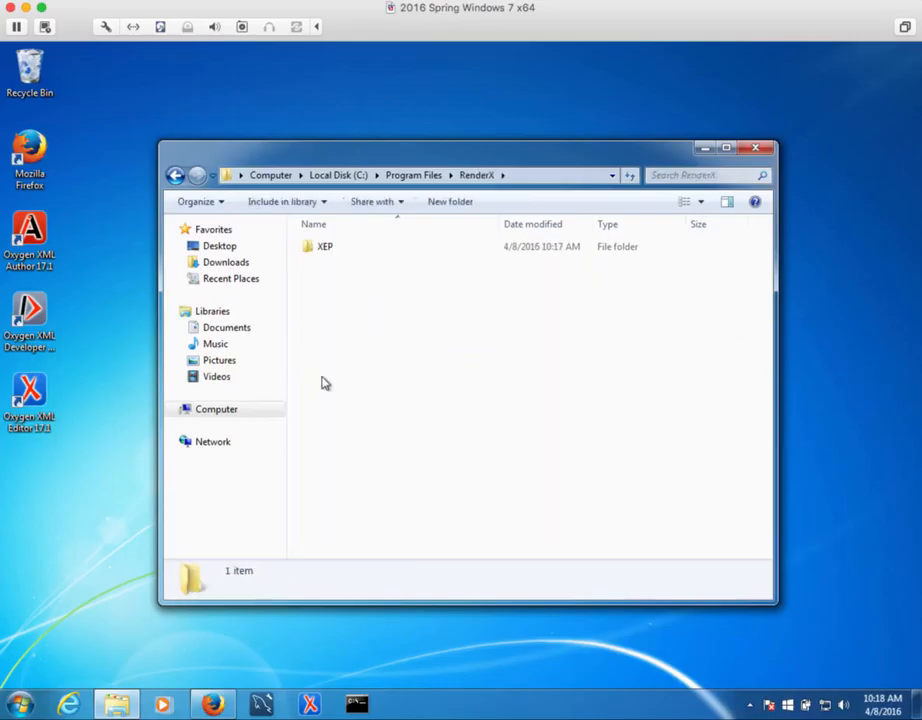
double_click(313, 249)
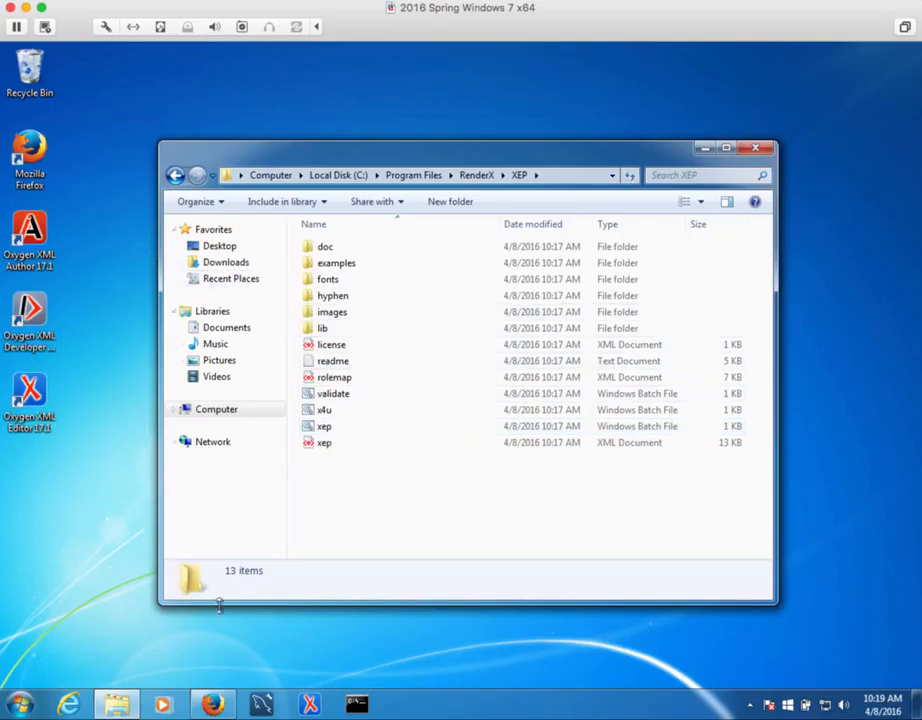
- Switch to Oxygen XML Editor and open the FO Processors preferences under XML / XSLT-FO-XQuery
click(309, 706)
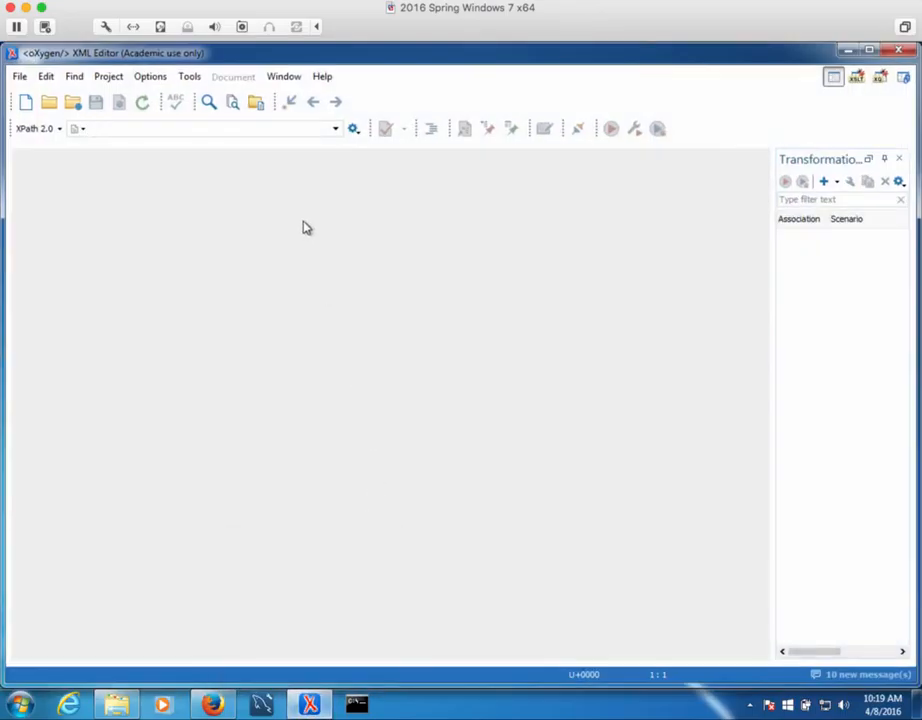
click(148, 82)
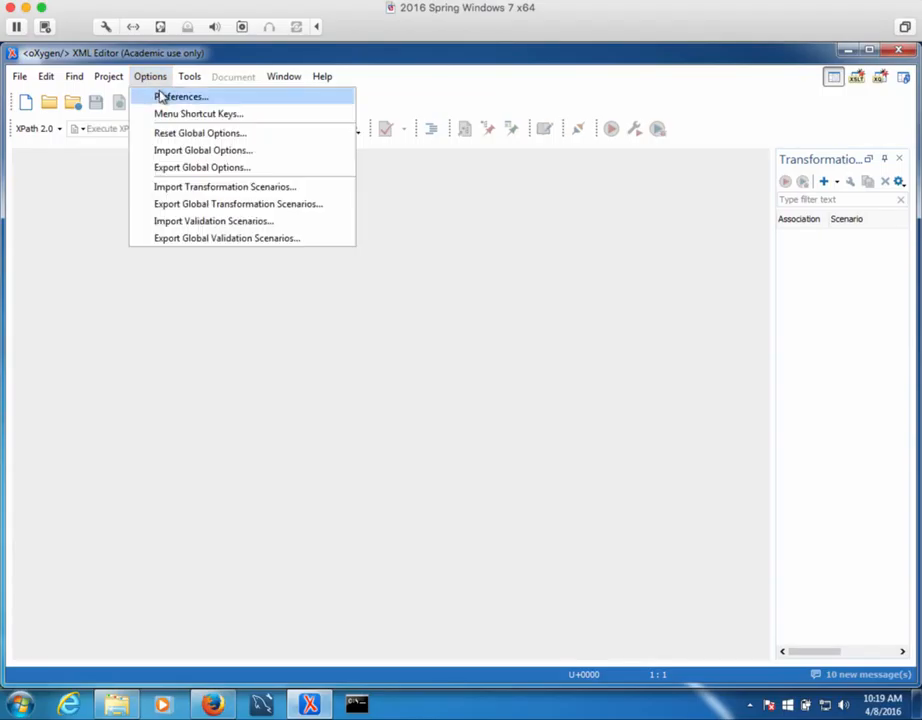
click(161, 96)
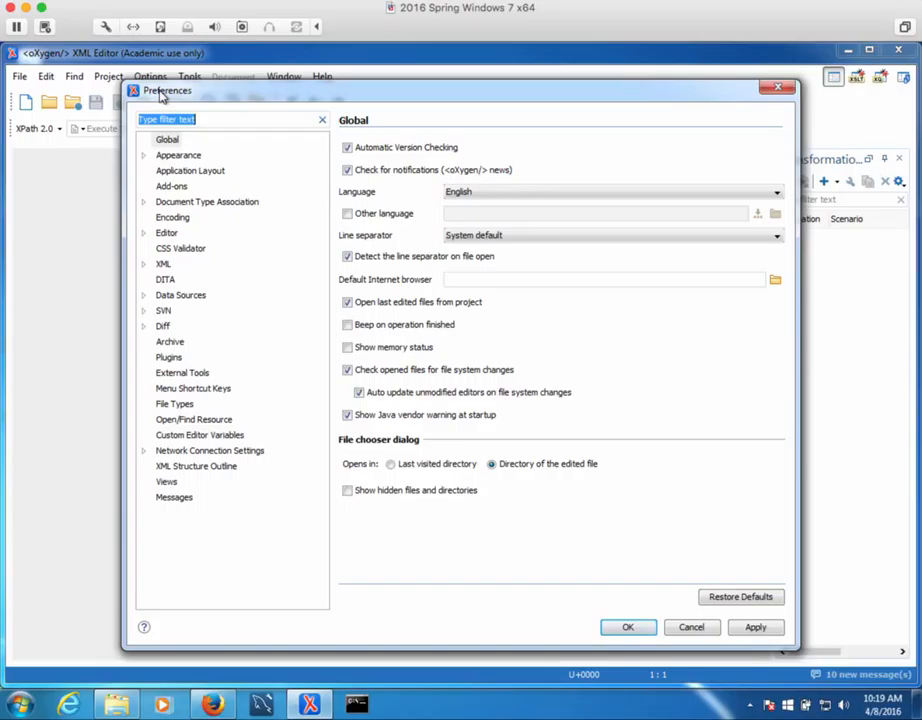
click(144, 264)
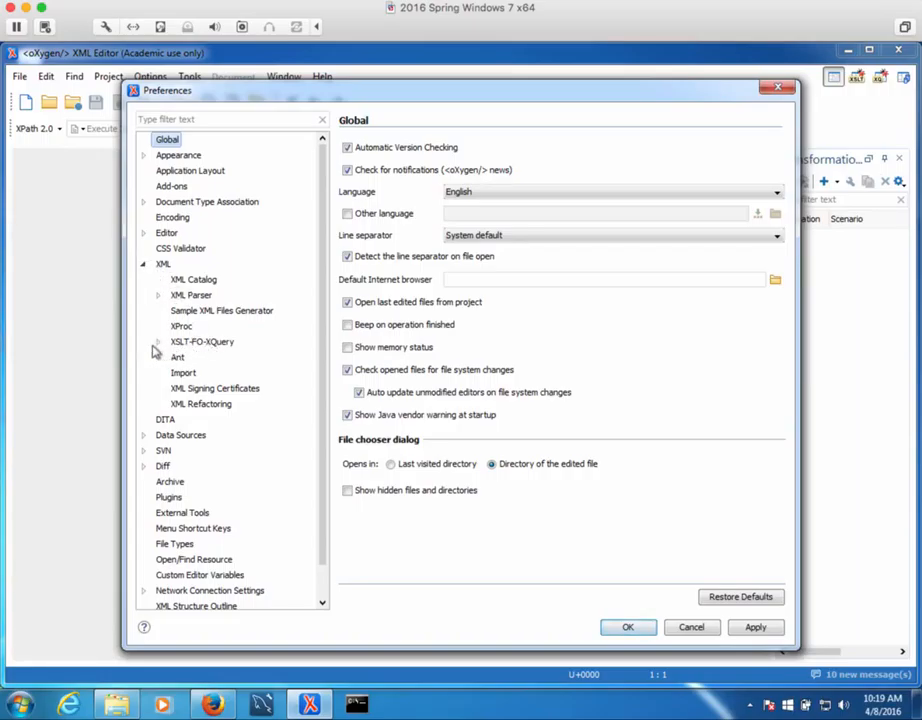
click(160, 342)
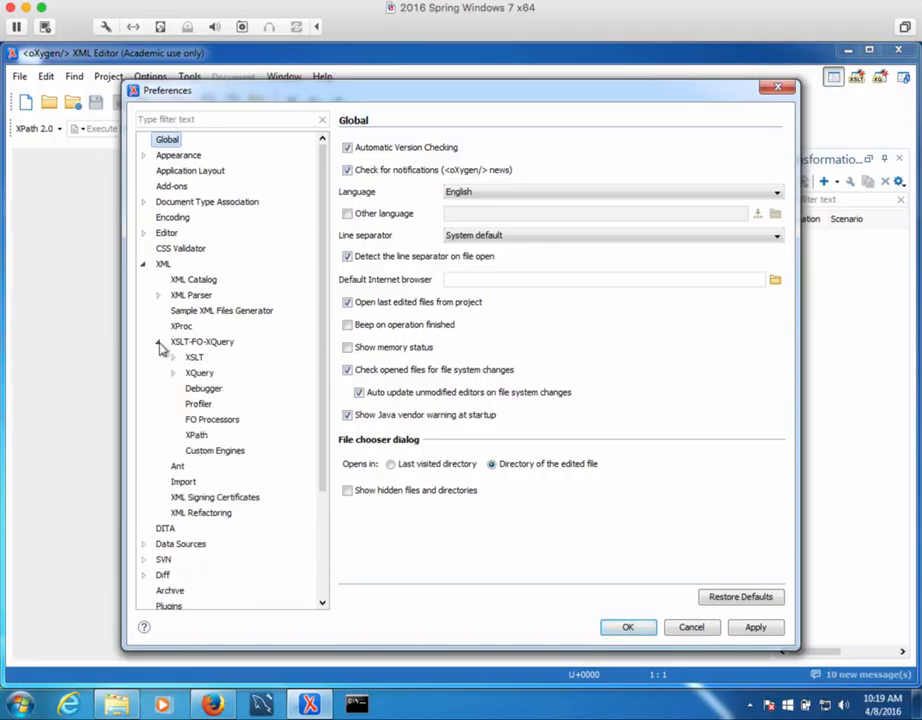
click(209, 421)
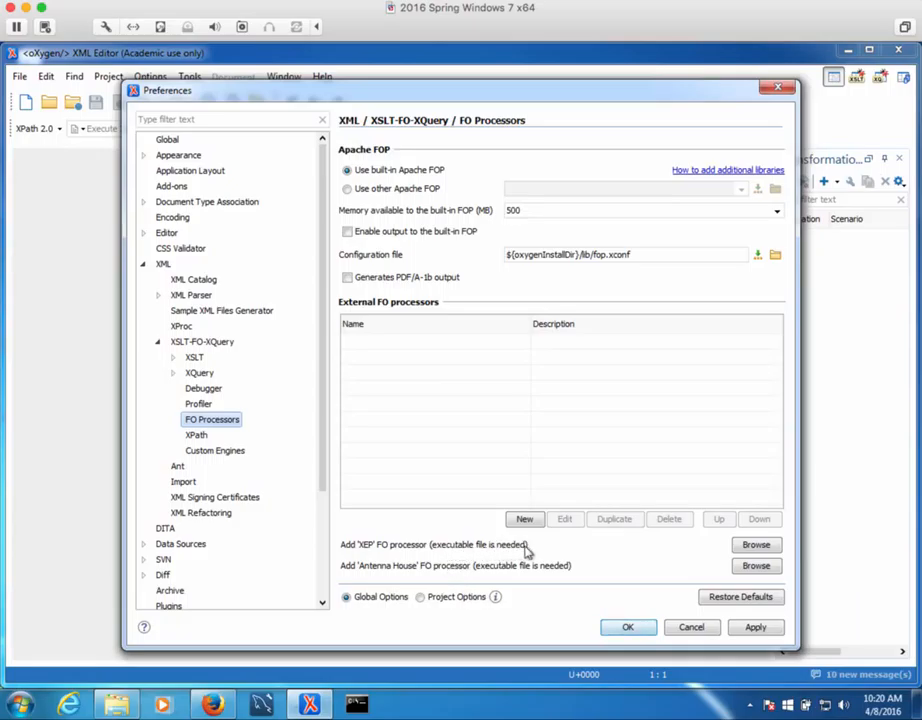
- Add the XEP FO processor using the xep batch file in C:\Program Files\RenderX\XEP, and save the preferences
click(757, 545)
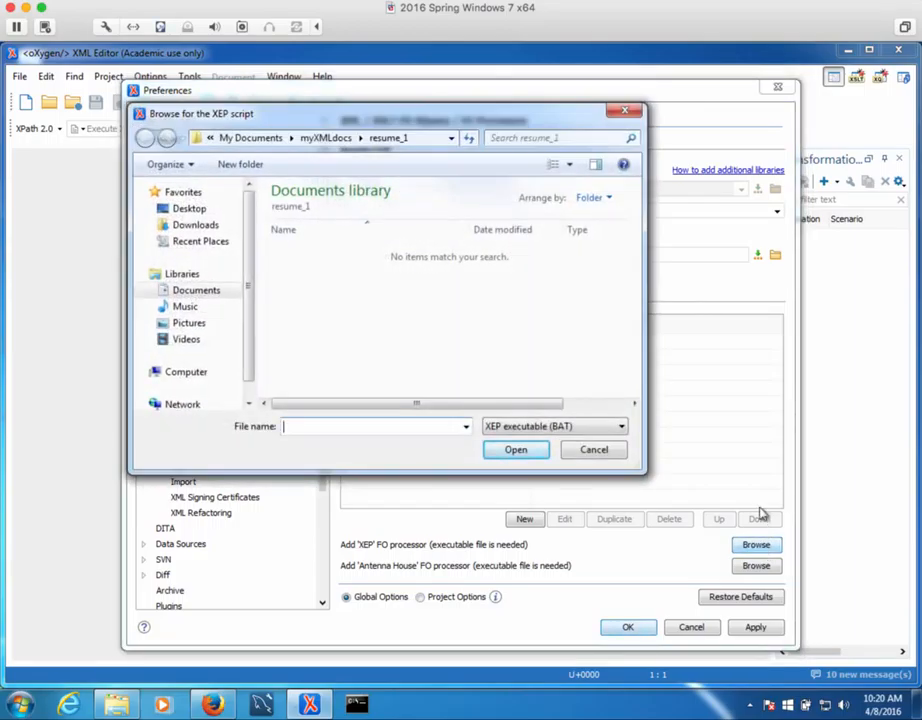
click(184, 374)
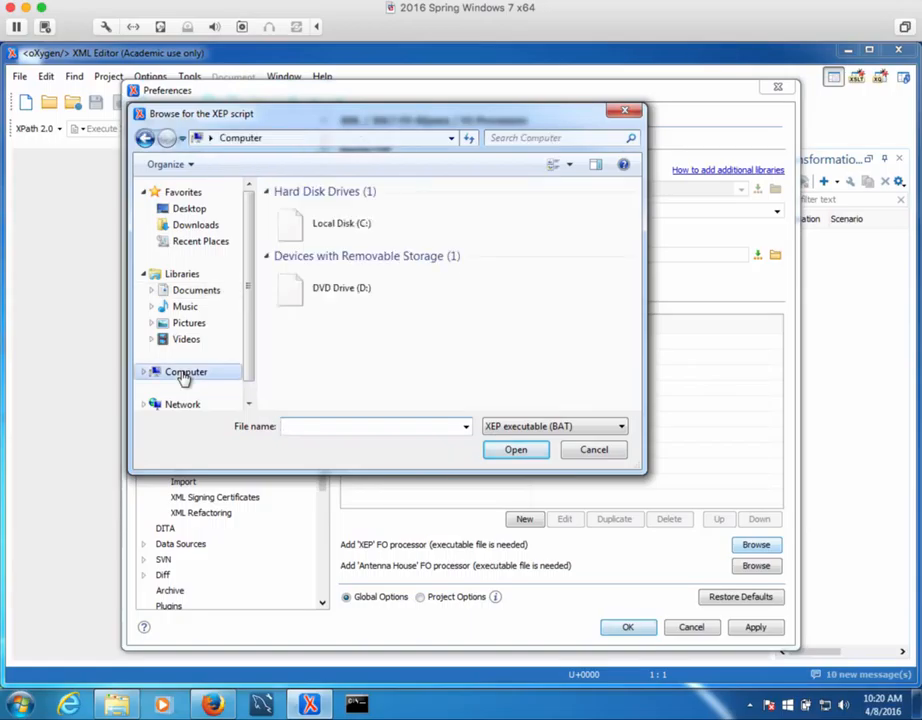
double_click(341, 216)
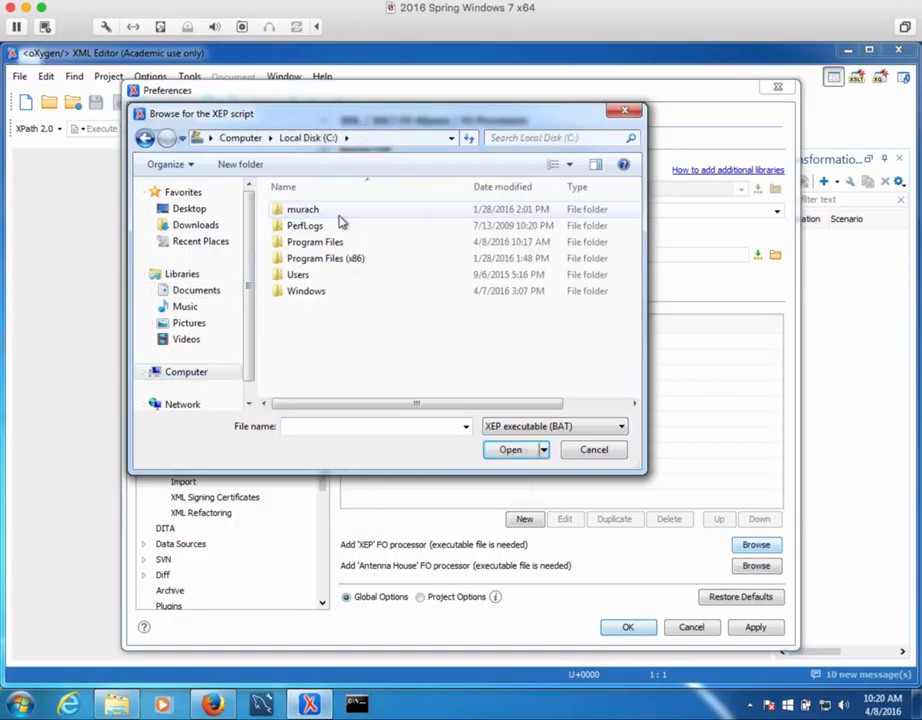
double_click(319, 242)
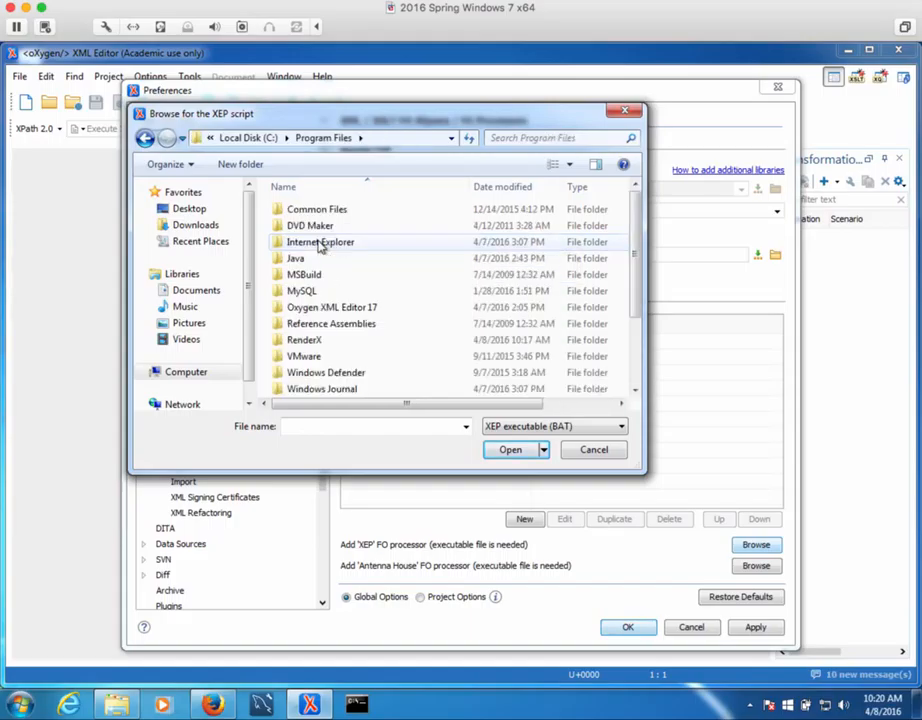
click(306, 346)
double_click(306, 346)
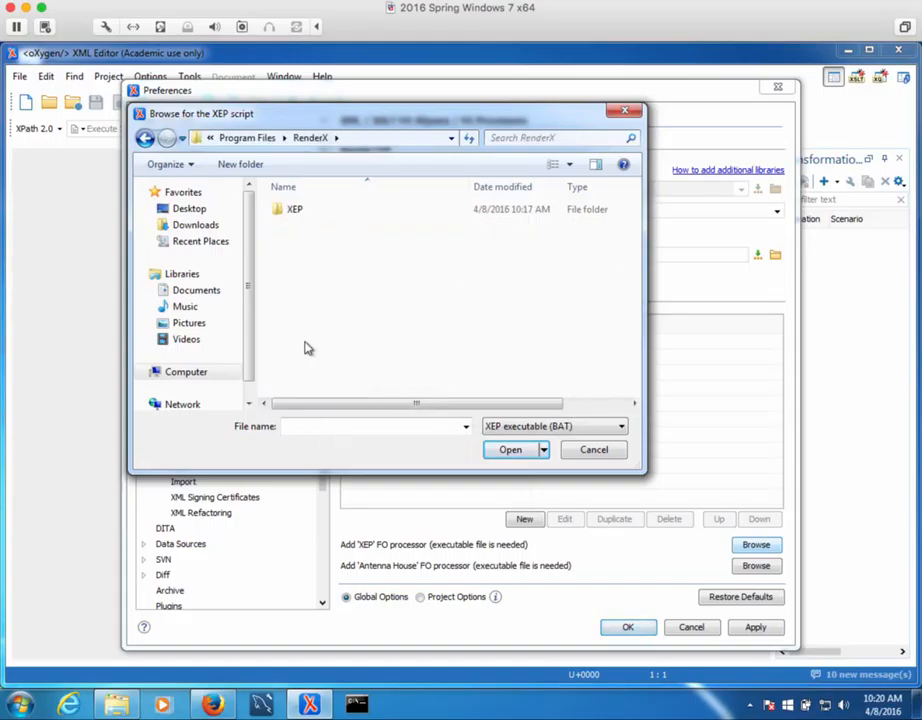
double_click(288, 212)
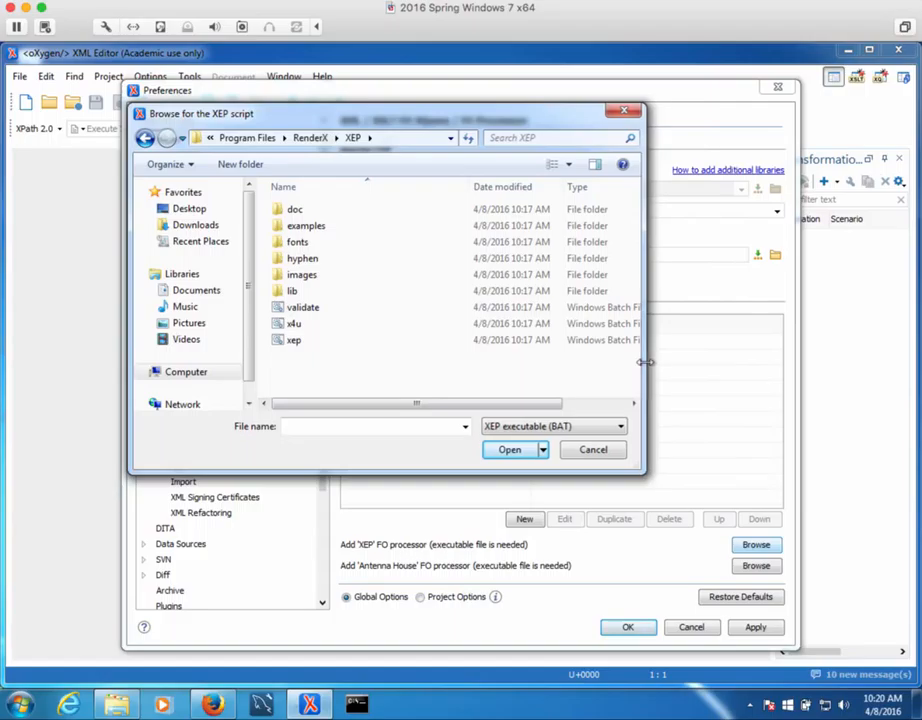
drag(647, 364, 737, 346)
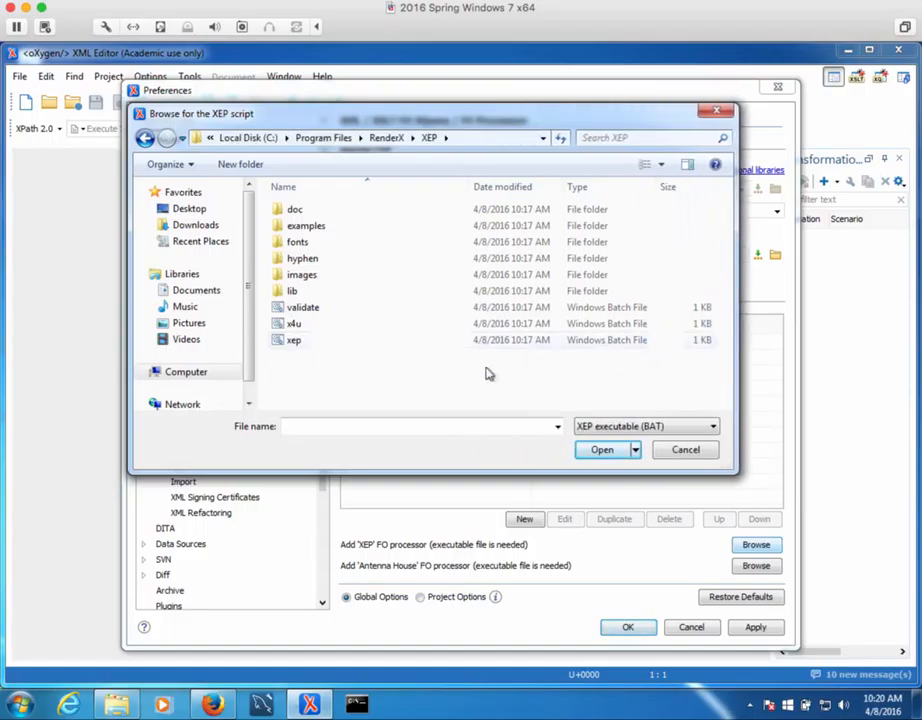
click(283, 342)
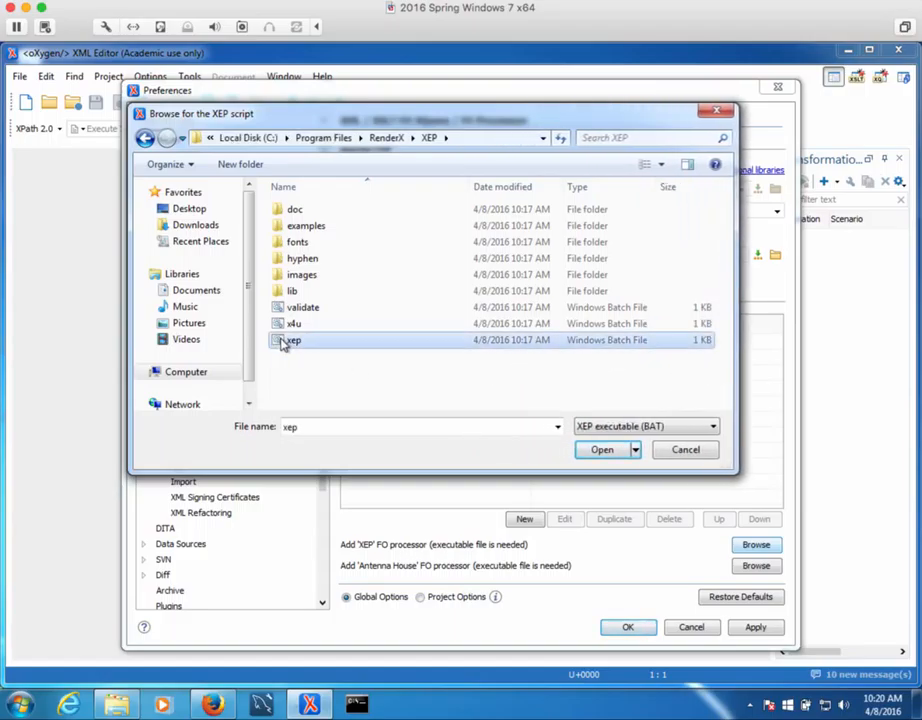
click(604, 451)
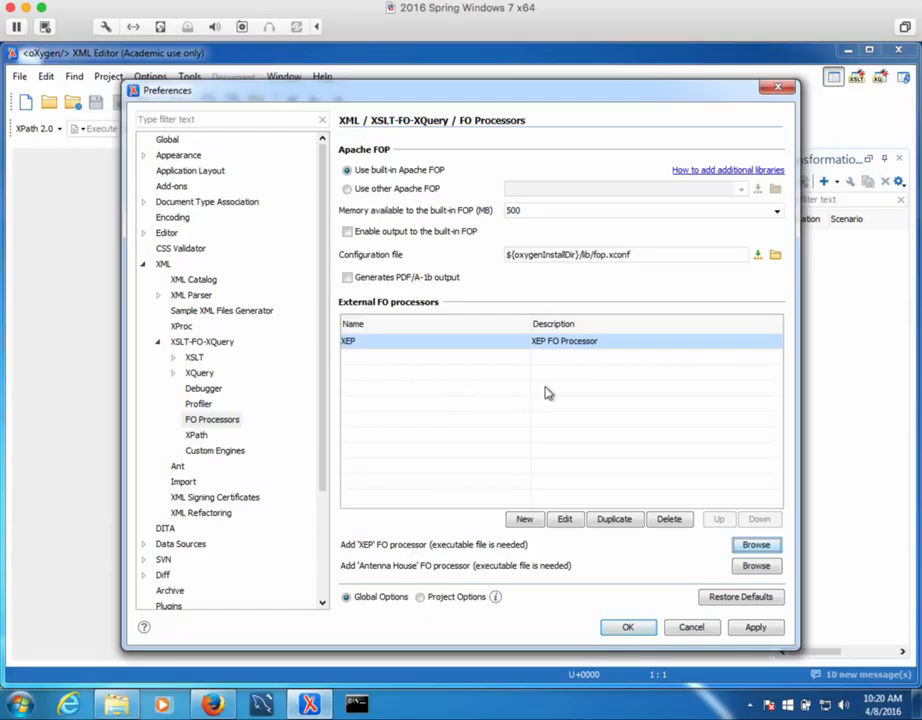
click(628, 627)
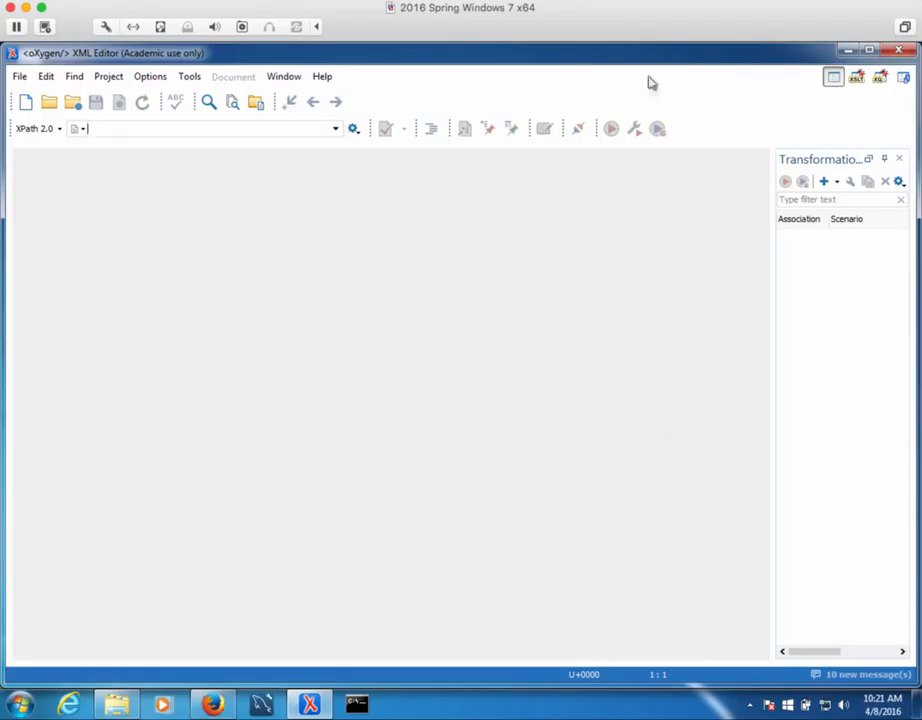
click(686, 0)
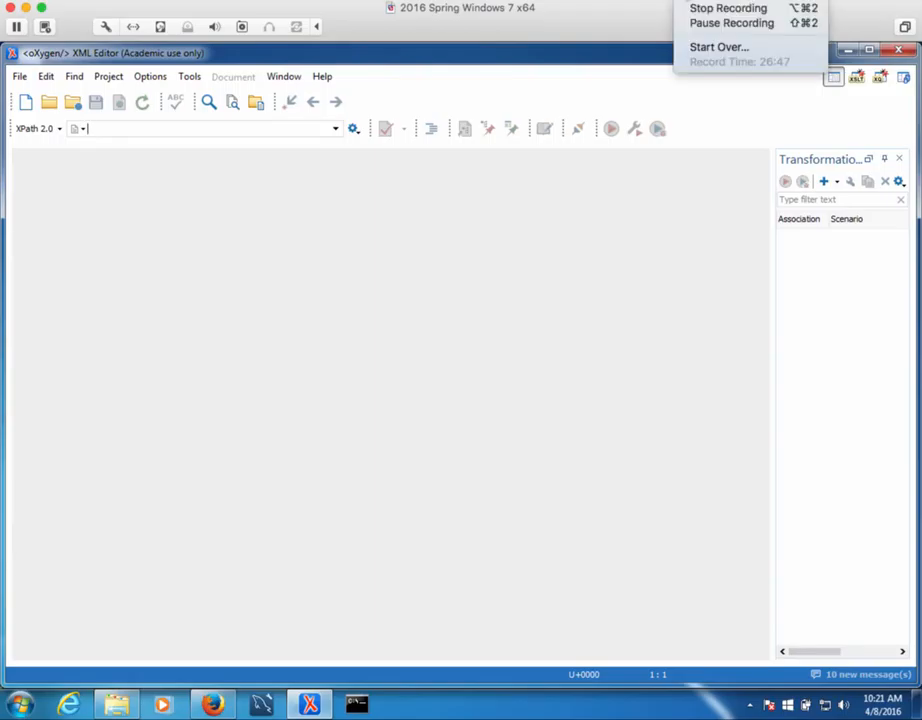
click(721, 24)
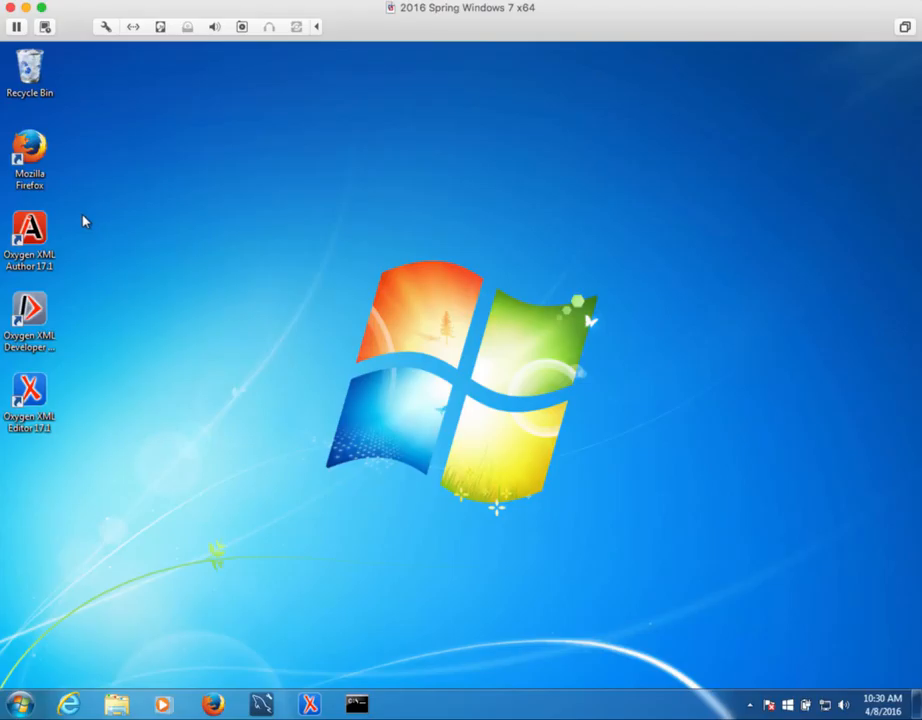
- Browse to C:\Program Files\RenderX\XEP in Windows Explorer
click(119, 706)
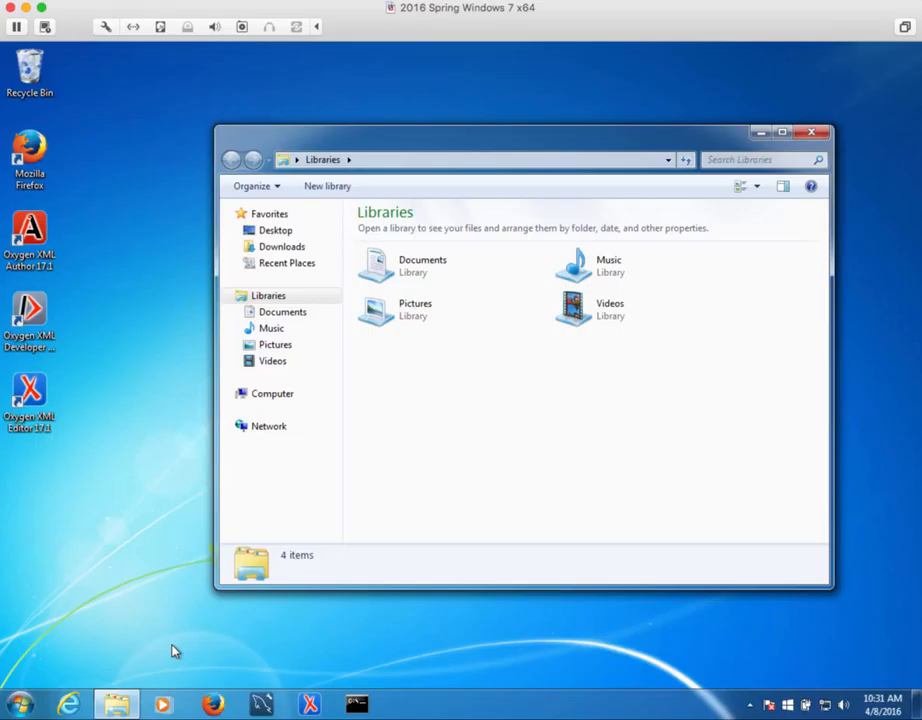
click(272, 396)
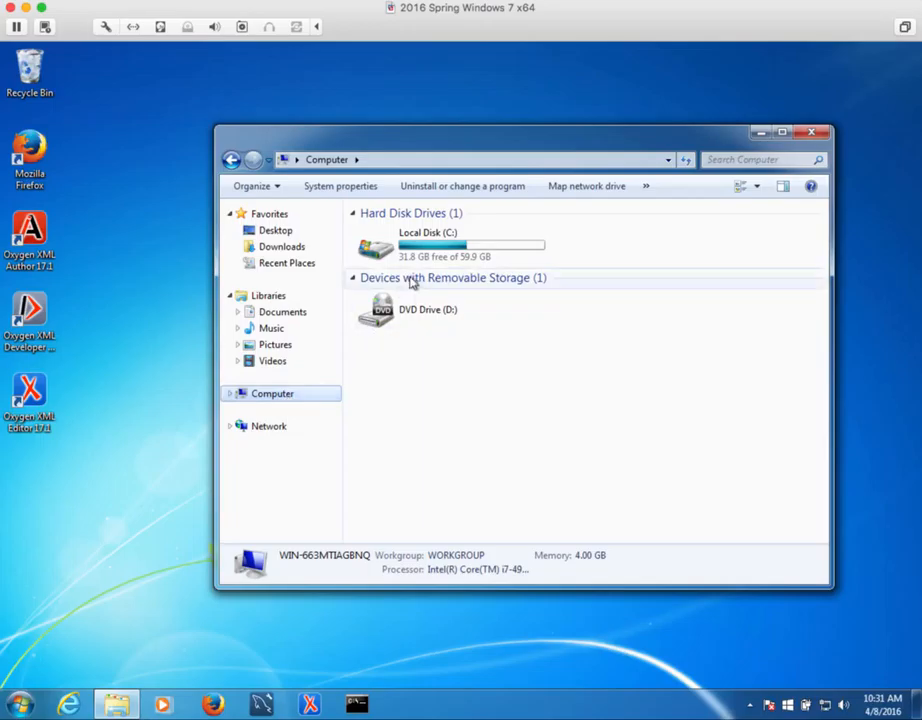
double_click(434, 247)
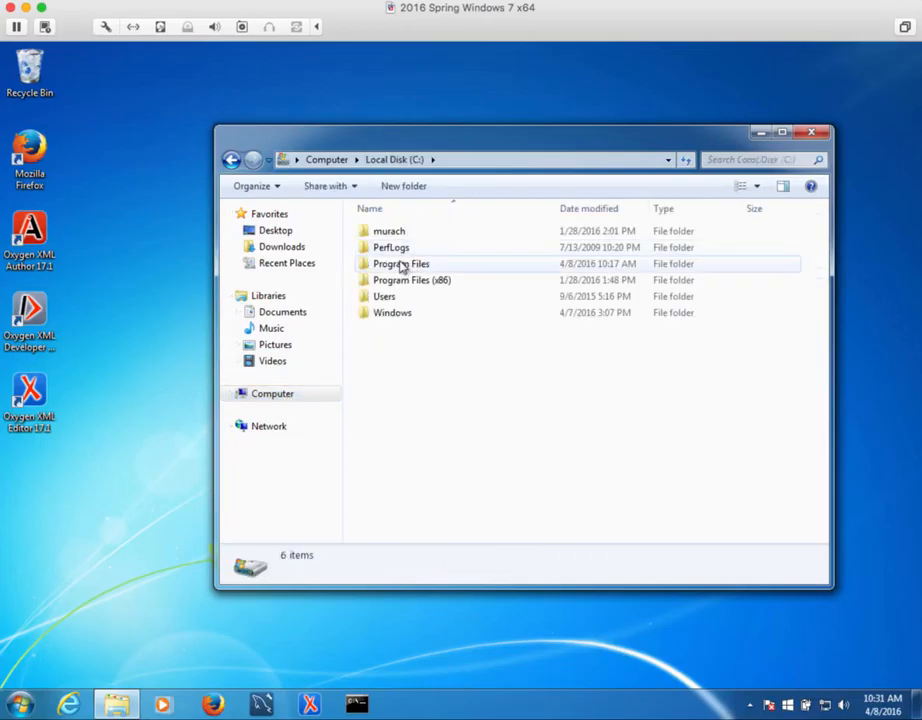
double_click(400, 265)
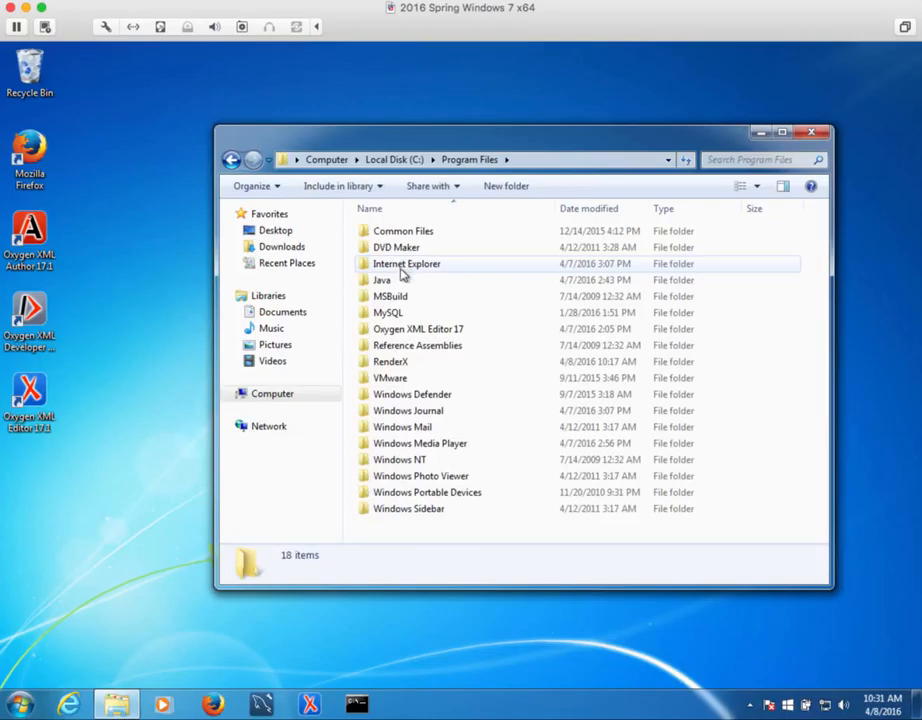
click(387, 365)
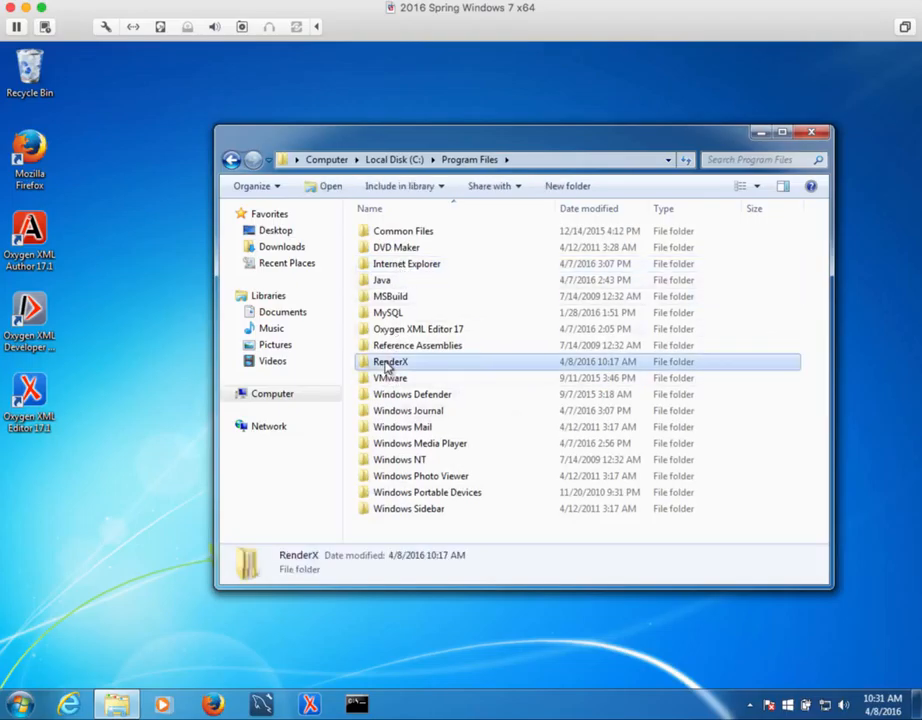
double_click(387, 365)
click(372, 231)
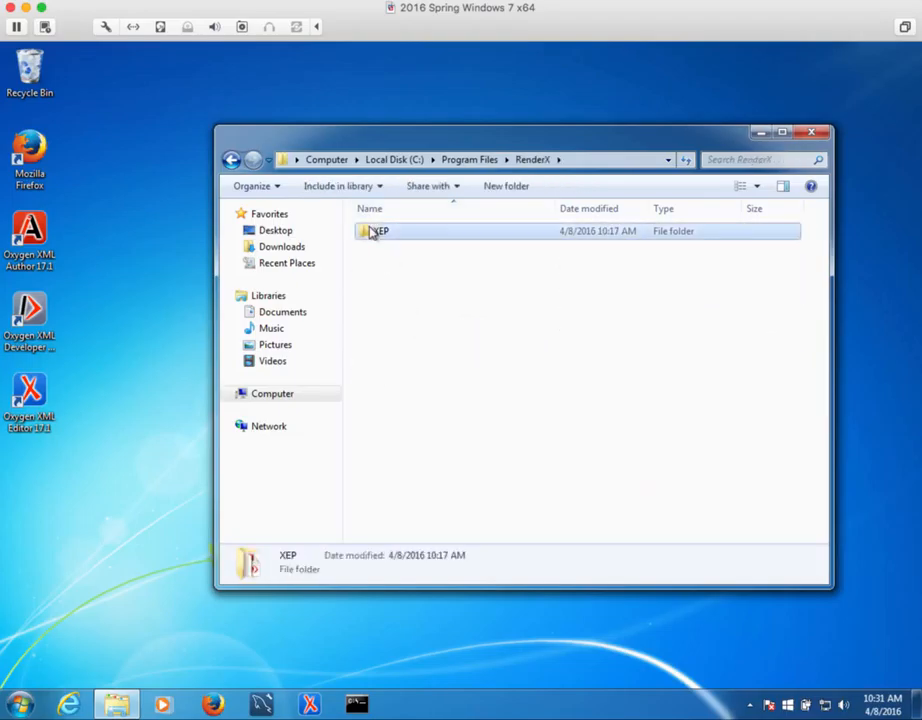
double_click(372, 232)
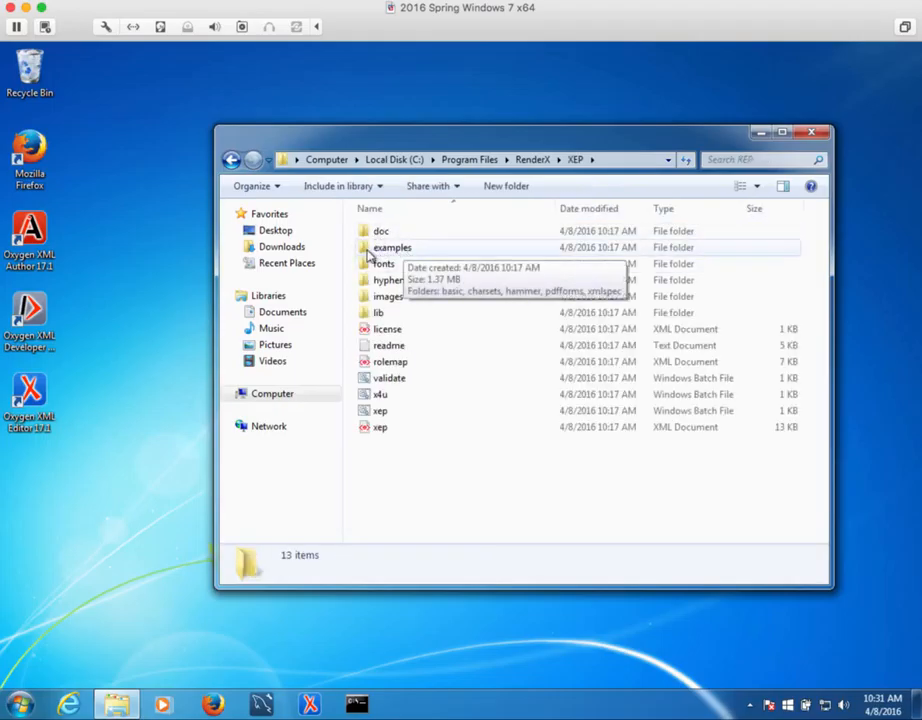
- Copy the examples folder from the XEP installation into the Documents library
right_click(367, 252)
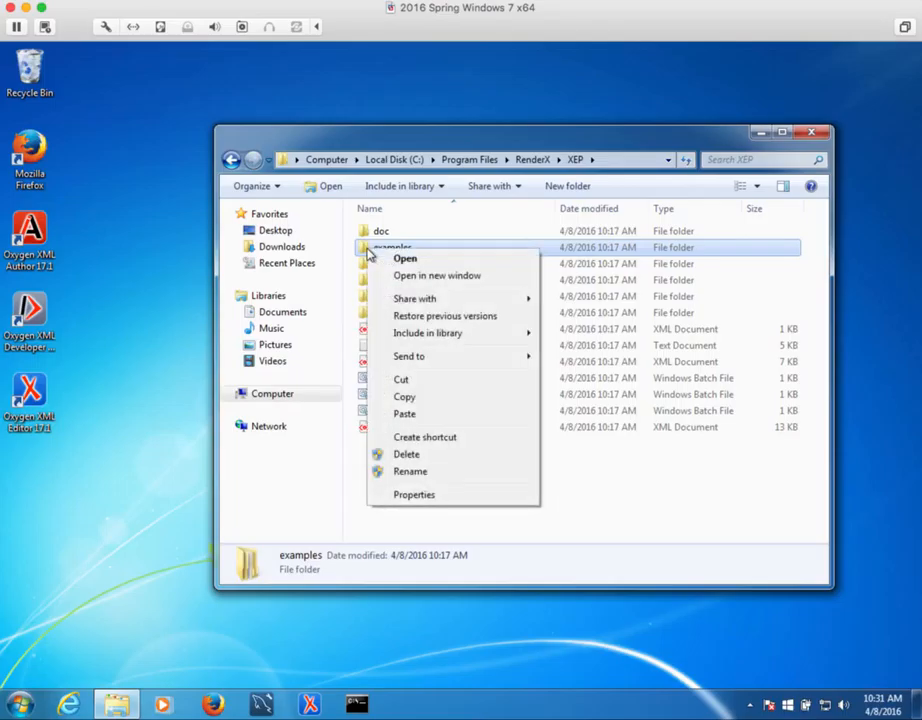
click(405, 397)
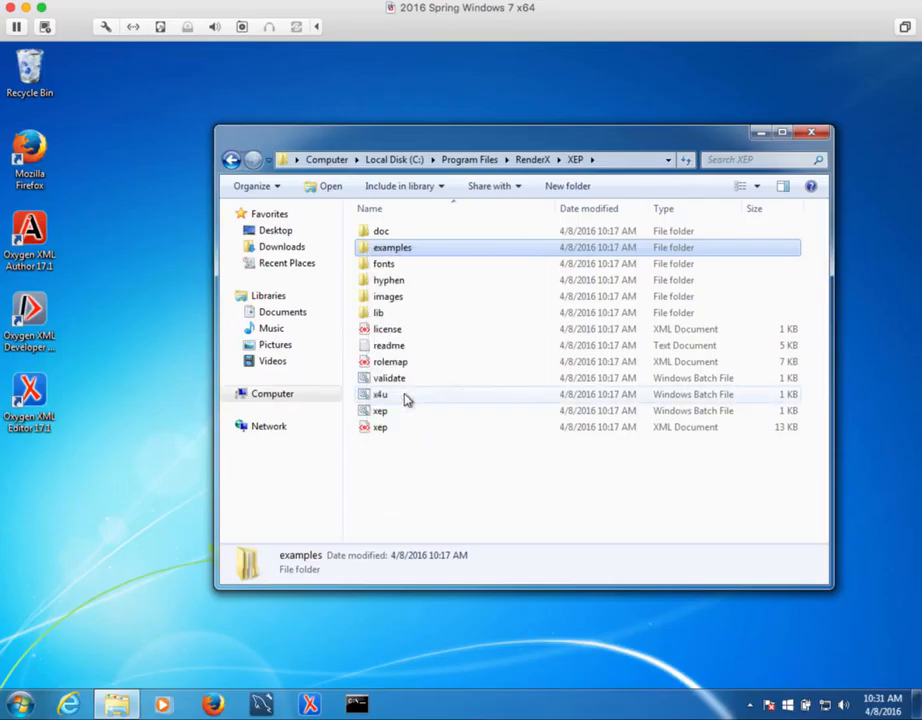
click(282, 312)
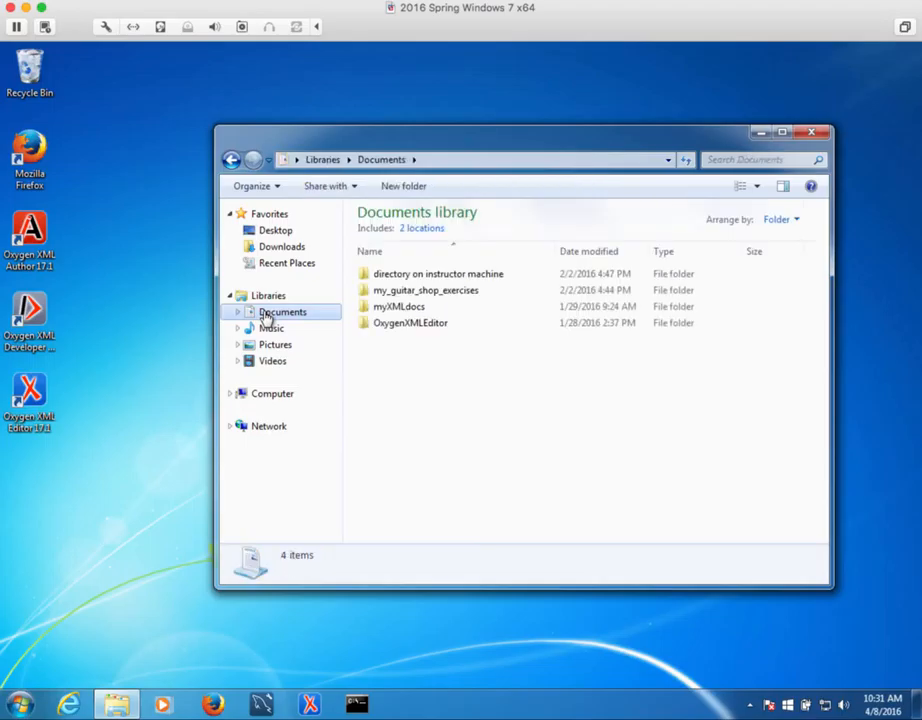
right_click(395, 371)
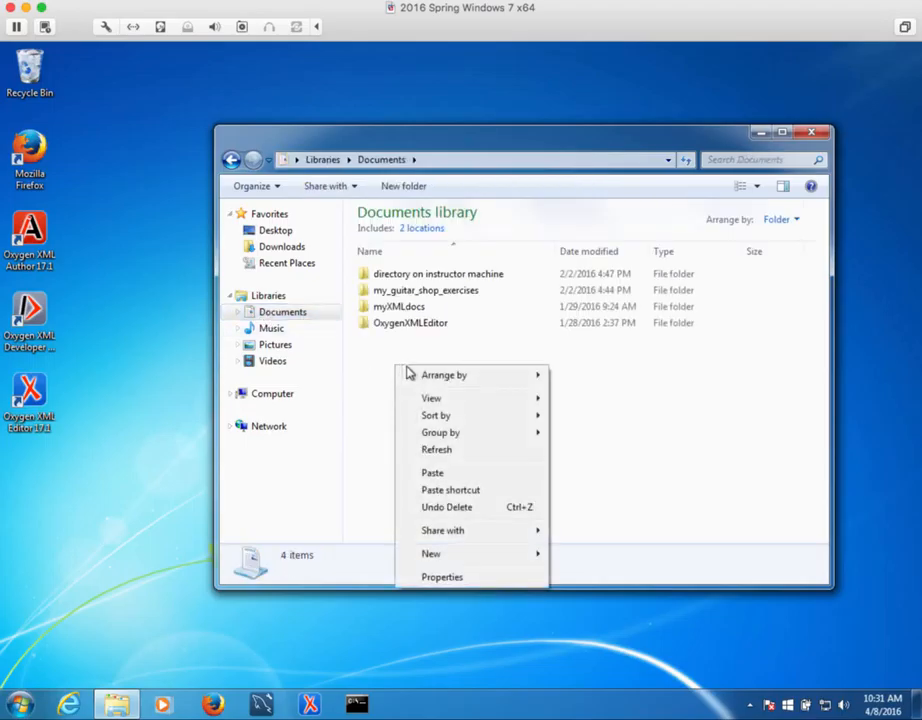
click(433, 473)
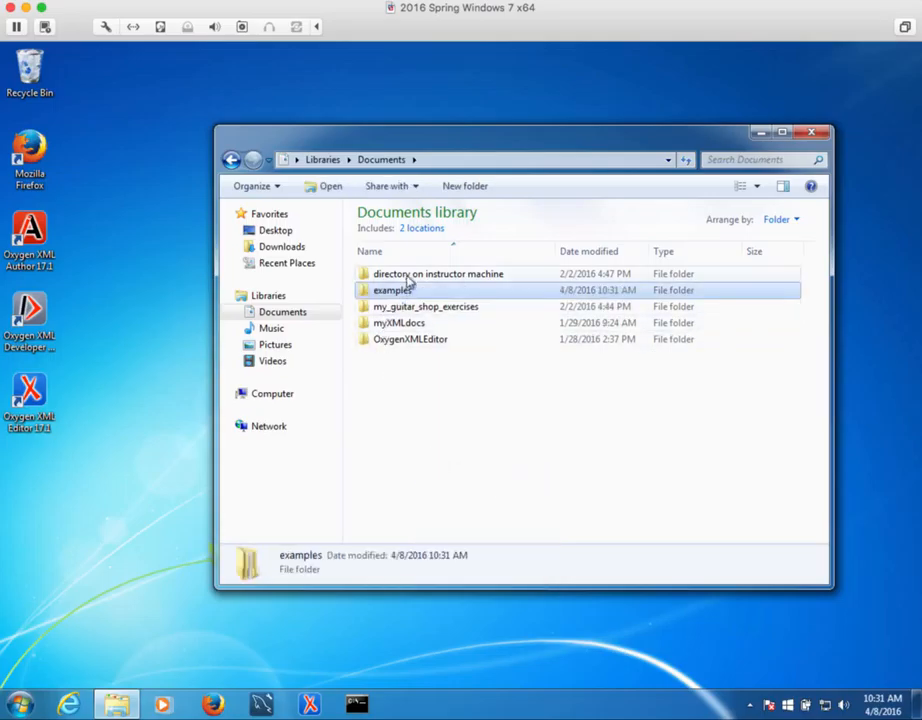
- Examine the hammer folder inside the copied examples folder, and close the file window
double_click(368, 291)
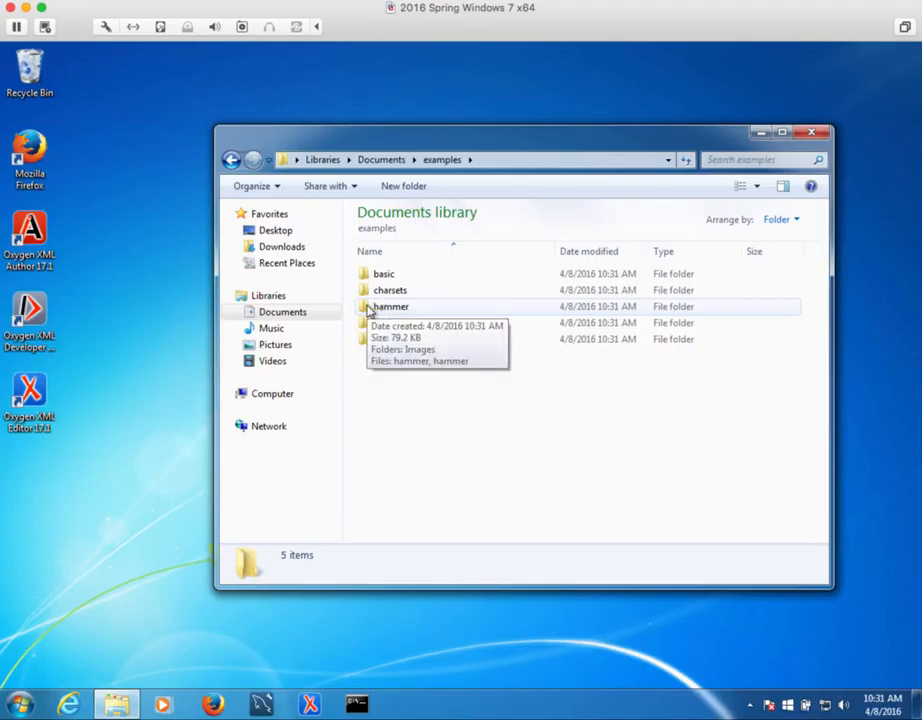
double_click(369, 310)
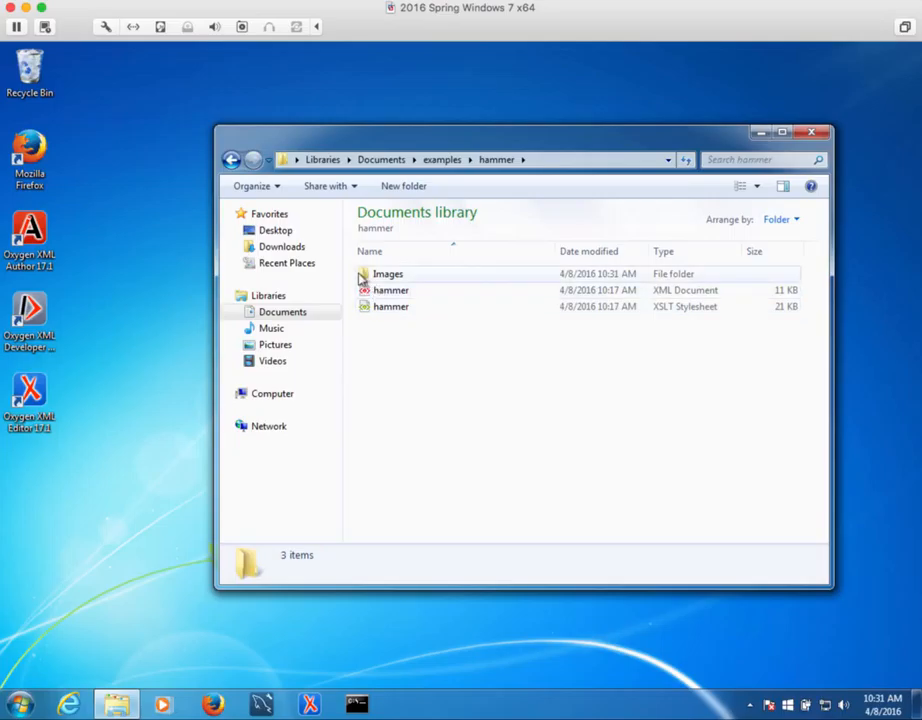
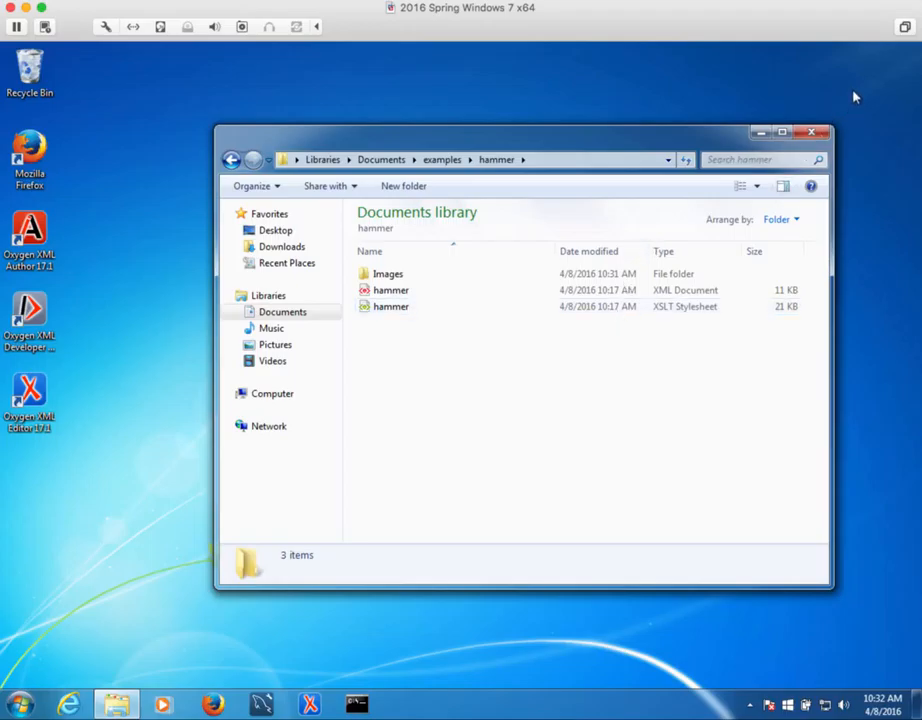
click(814, 135)
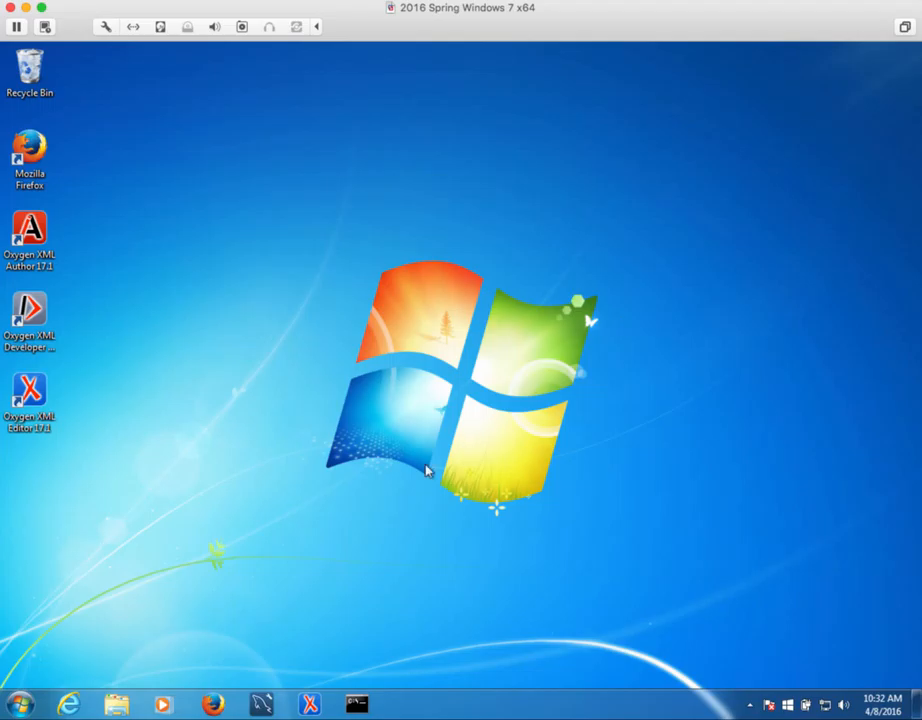
- Browse to the hammer folder inside examples in the Documents library
click(118, 706)
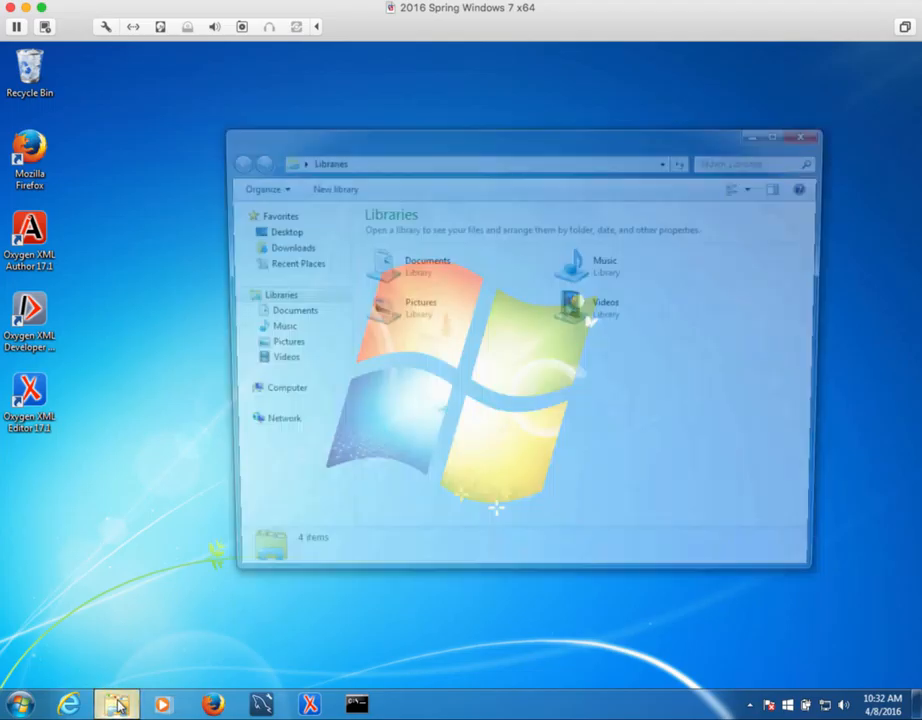
double_click(416, 265)
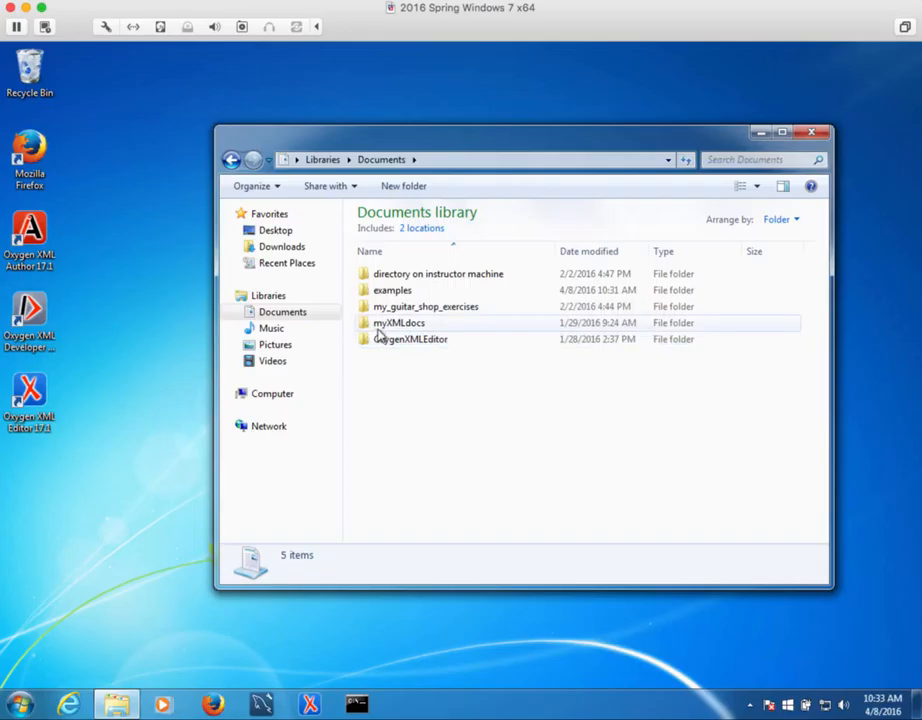
double_click(394, 292)
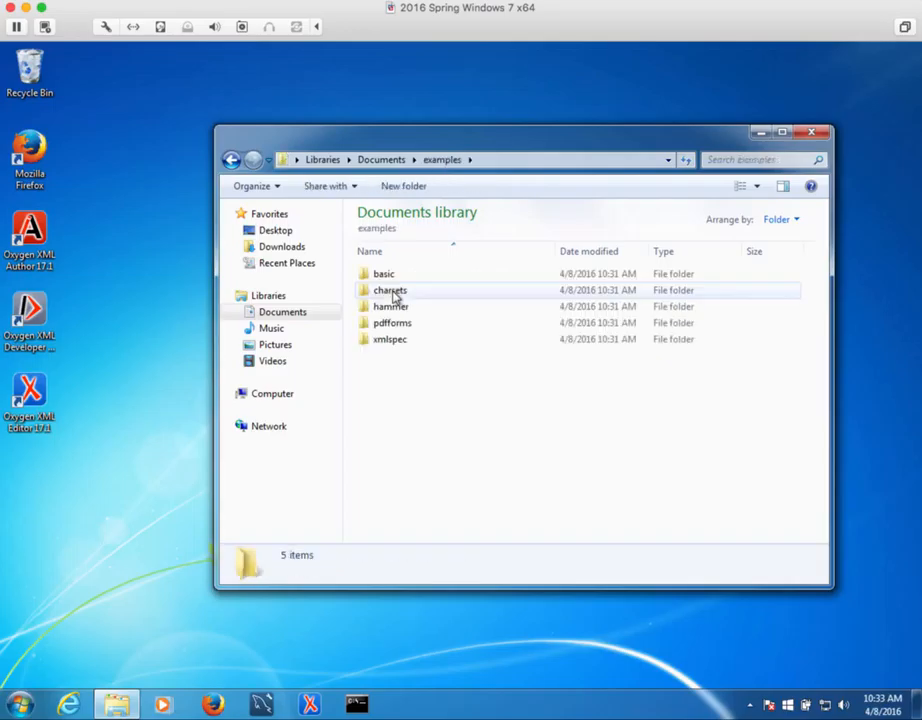
double_click(378, 308)
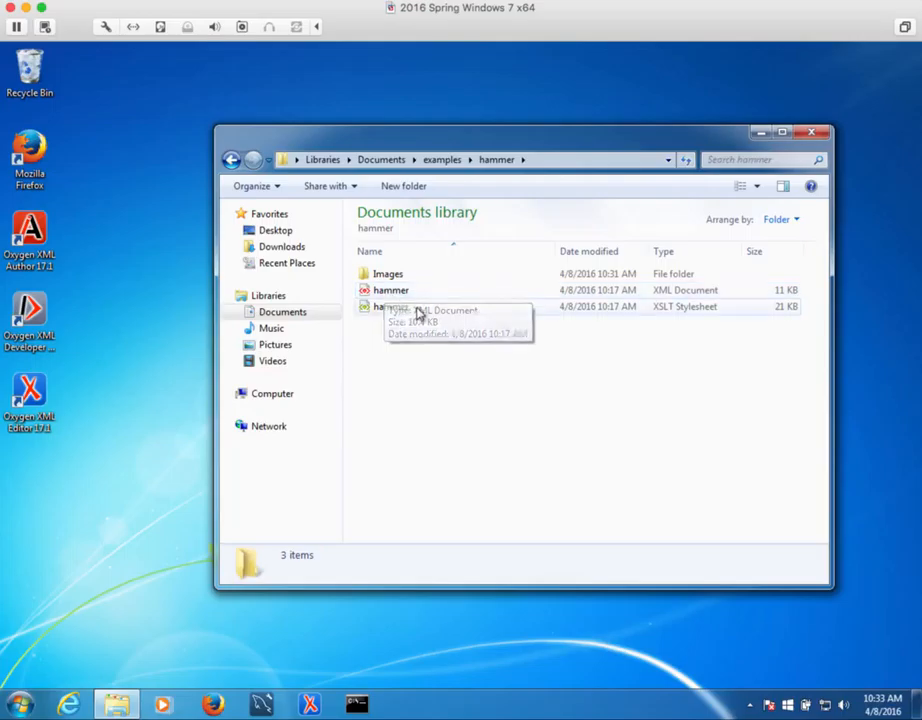
right_click(392, 292)
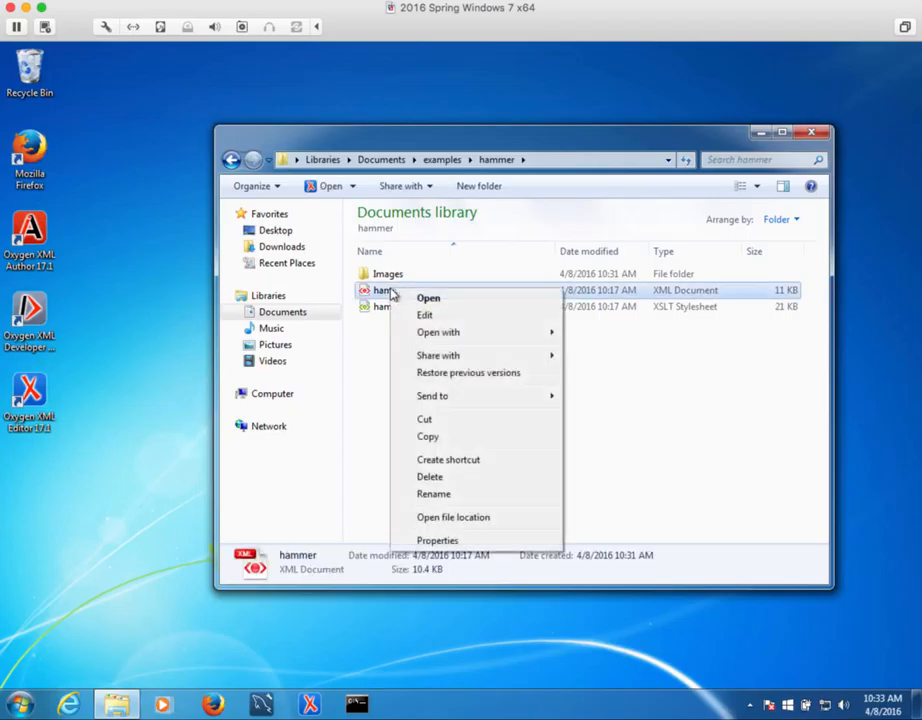
mouse_move(440, 333)
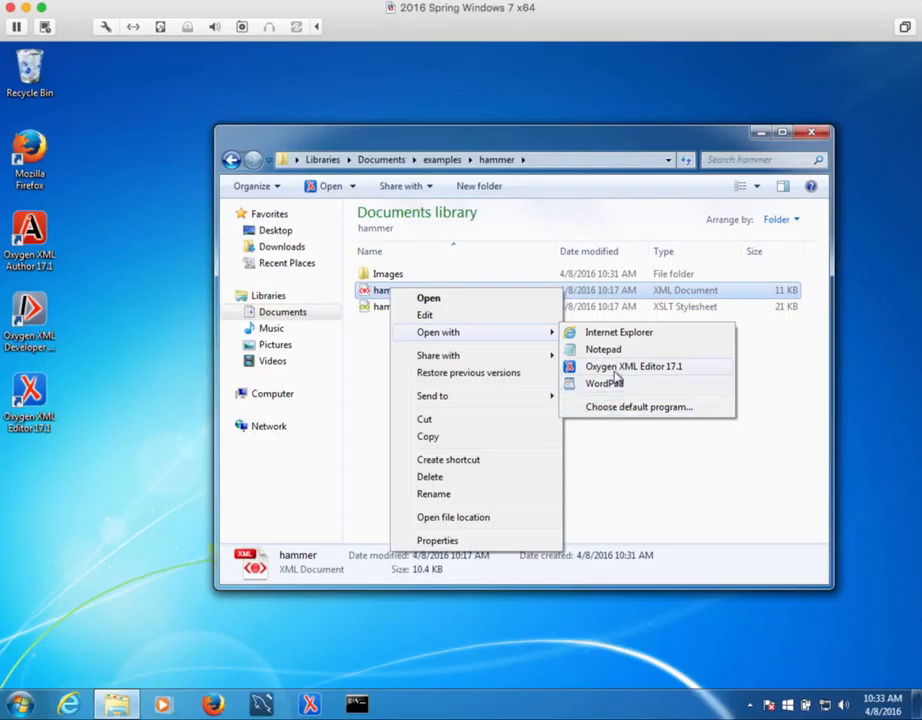
click(588, 438)
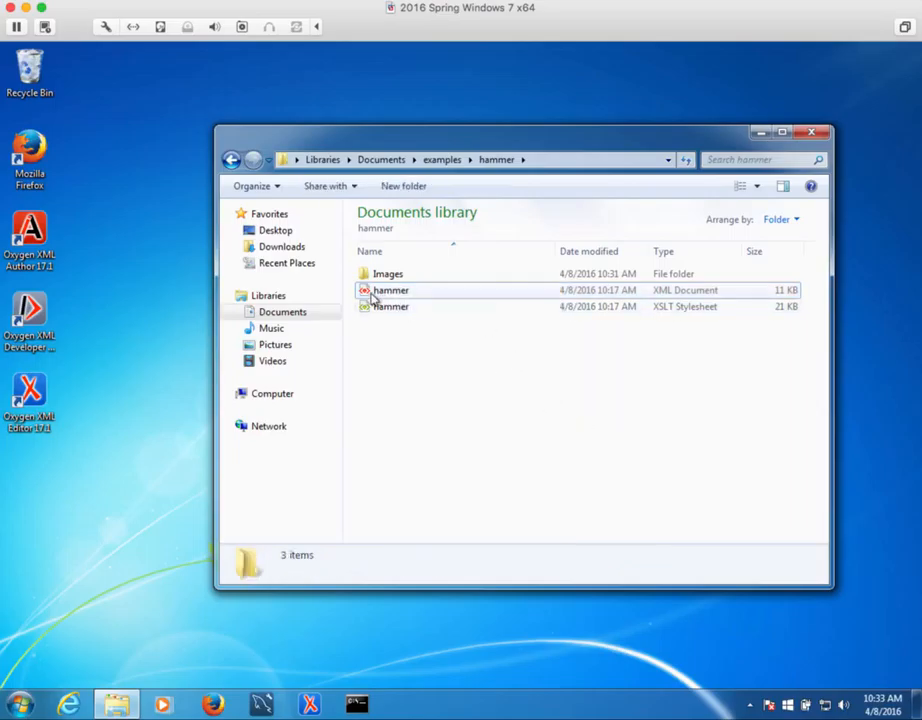
- Open the hammer XML document in Oxygen XML Editor, dismiss the Welcome window, and review the markup from the header through the first chapters
click(373, 292)
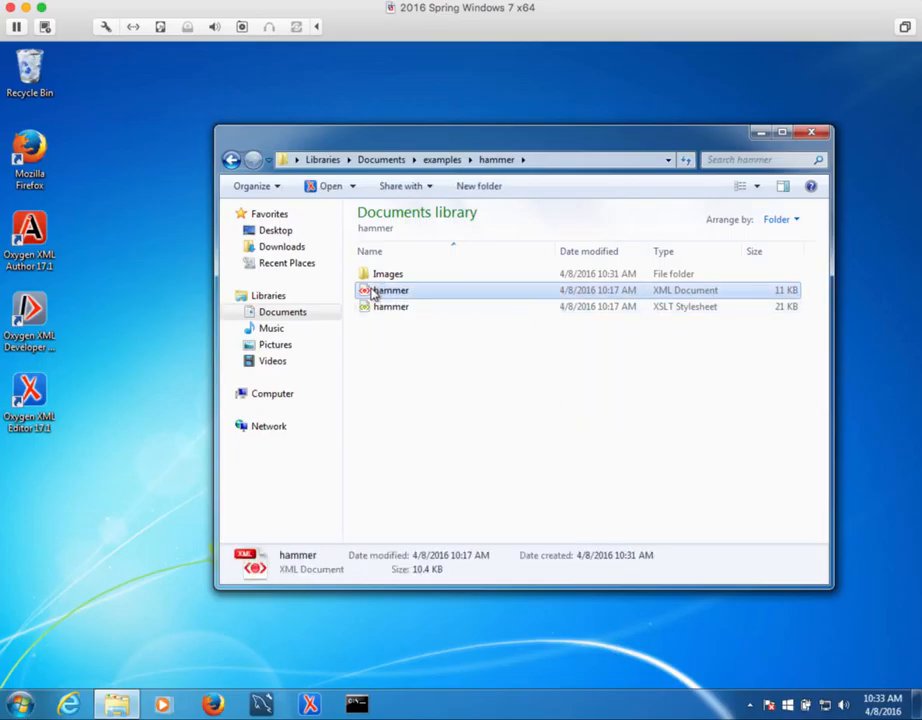
double_click(373, 291)
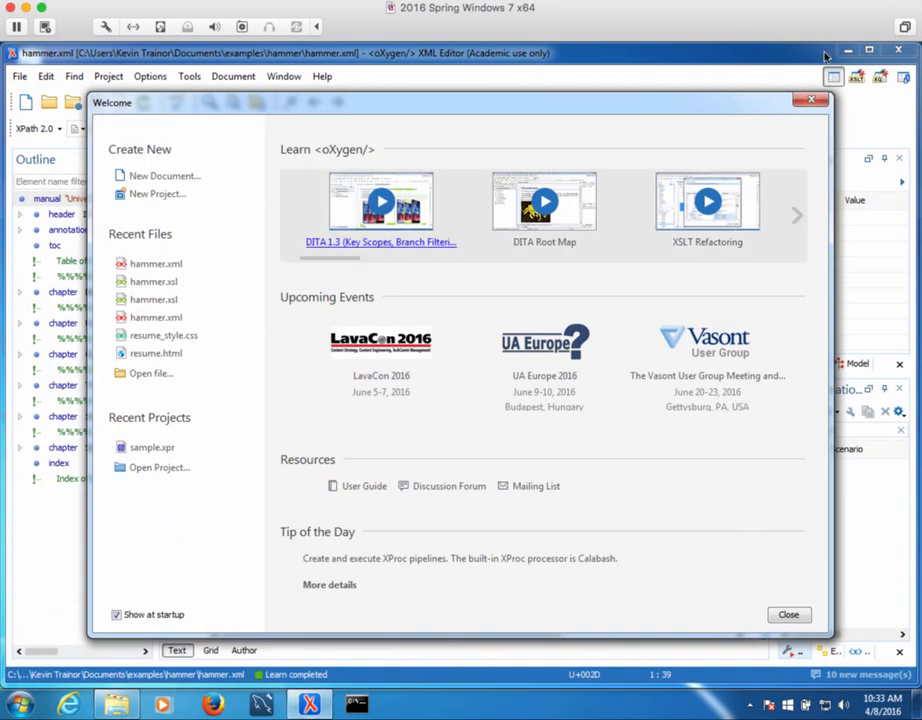
click(811, 102)
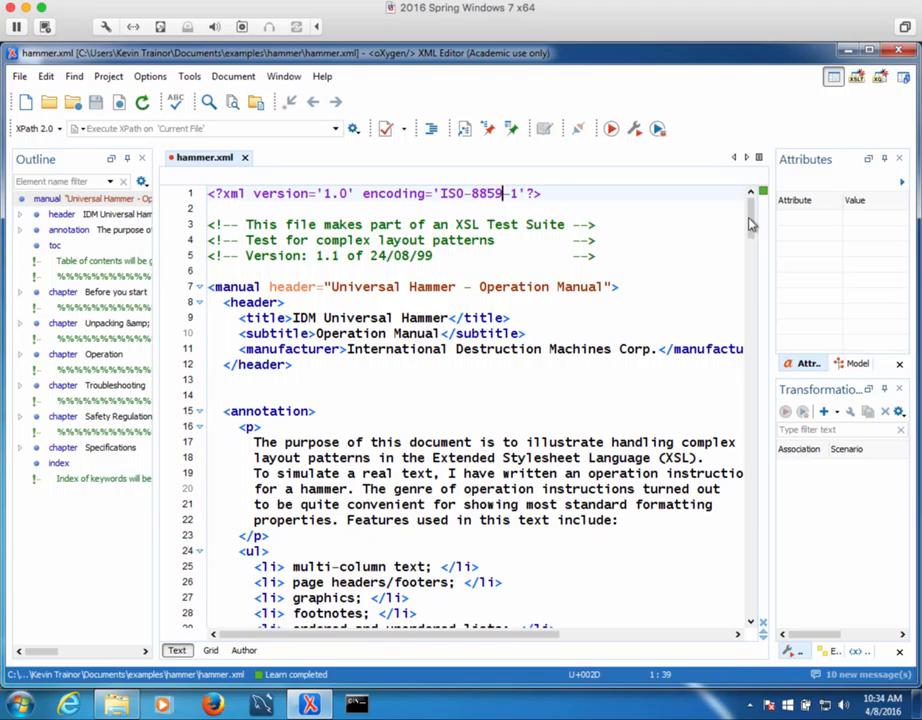
drag(751, 224, 757, 241)
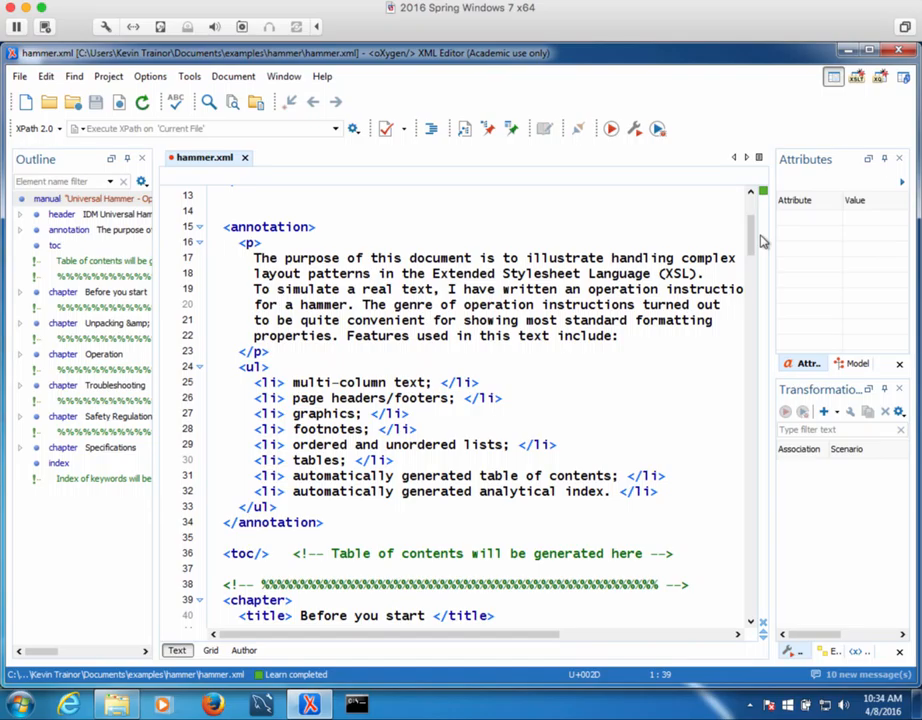
scroll(600, 400, down, 6)
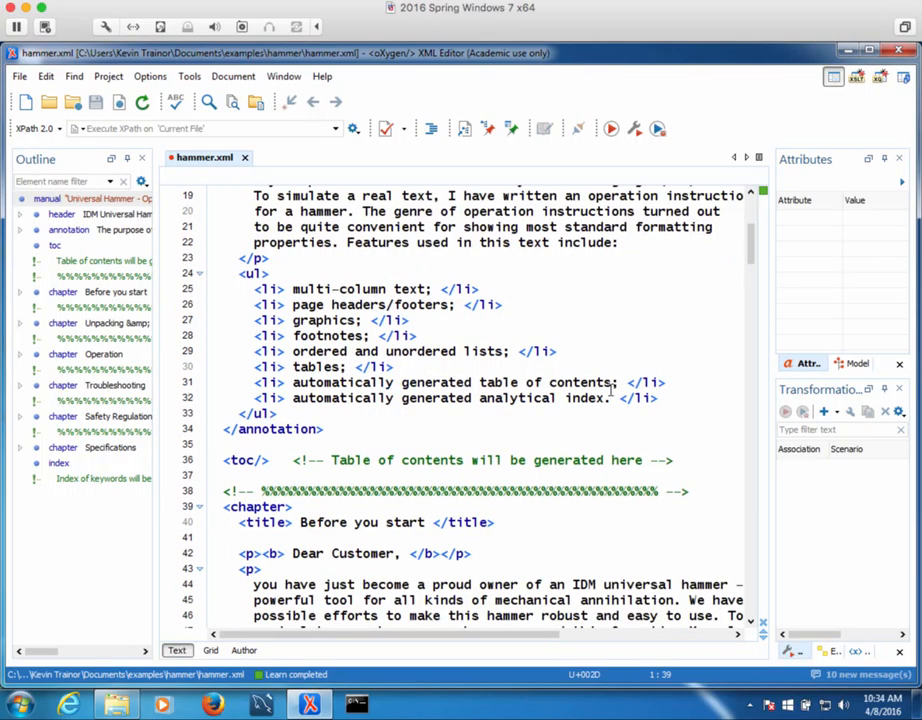
scroll(597, 405, down, 7)
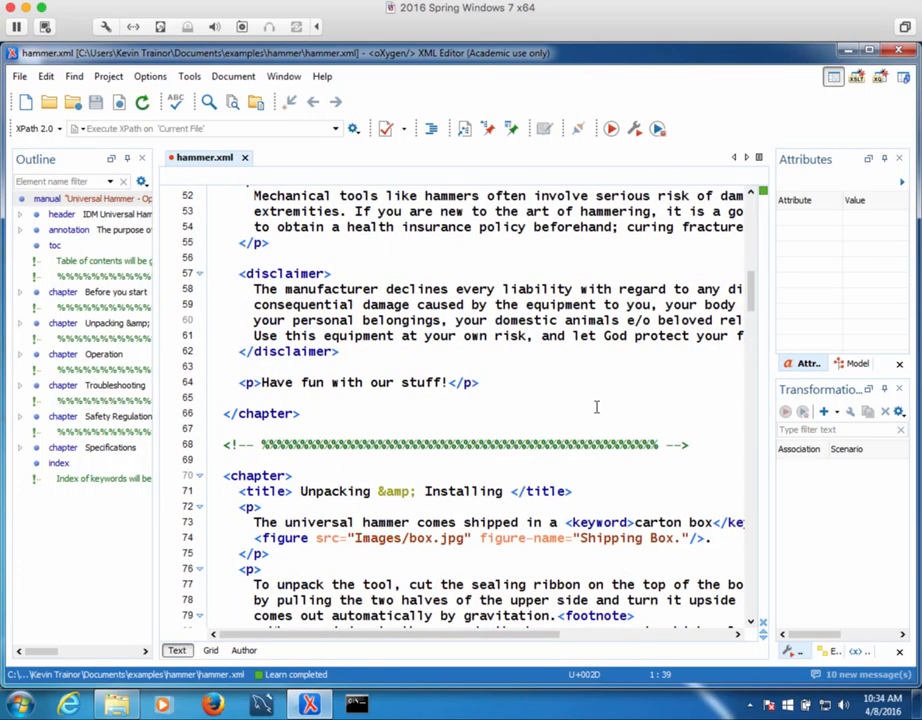
scroll(596, 407, up, 15)
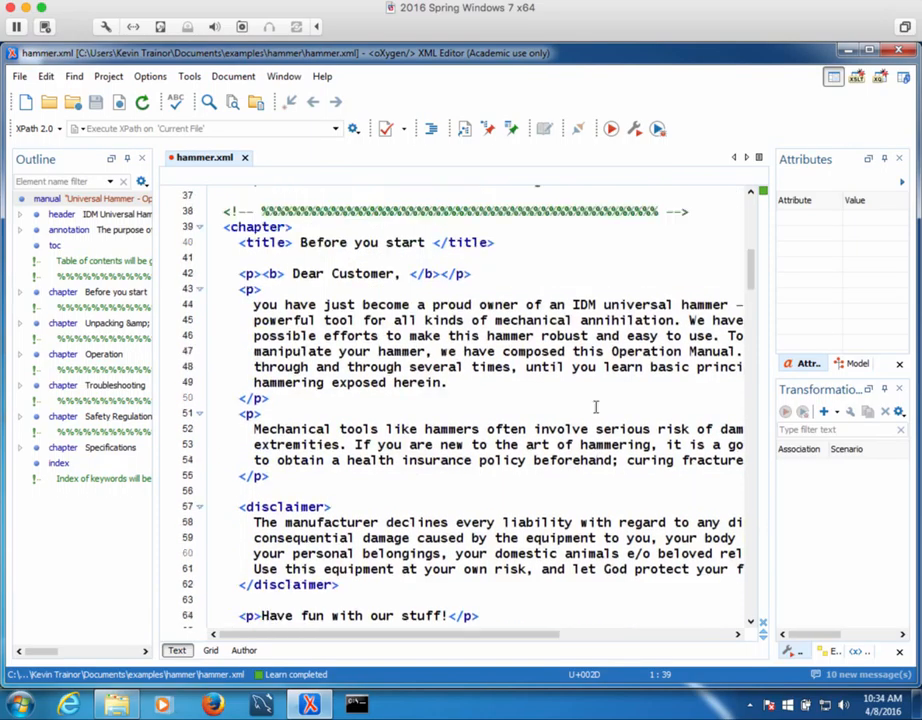
scroll(620, 388, up, 2)
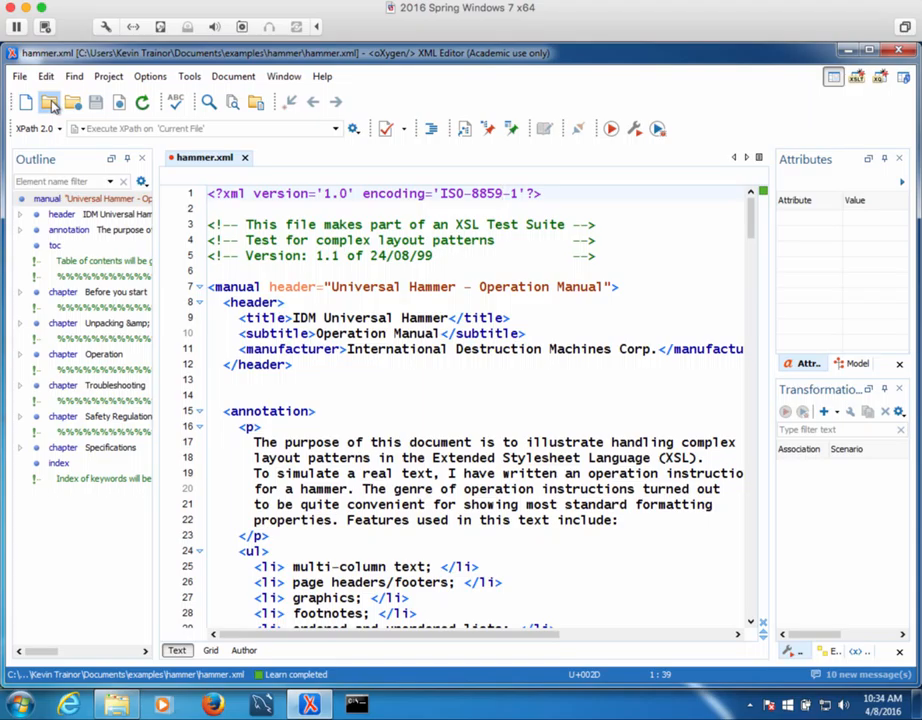
- Open the hammer XSLT stylesheet from the same folder and review its auxiliary templates and their fo:block elements
click(50, 104)
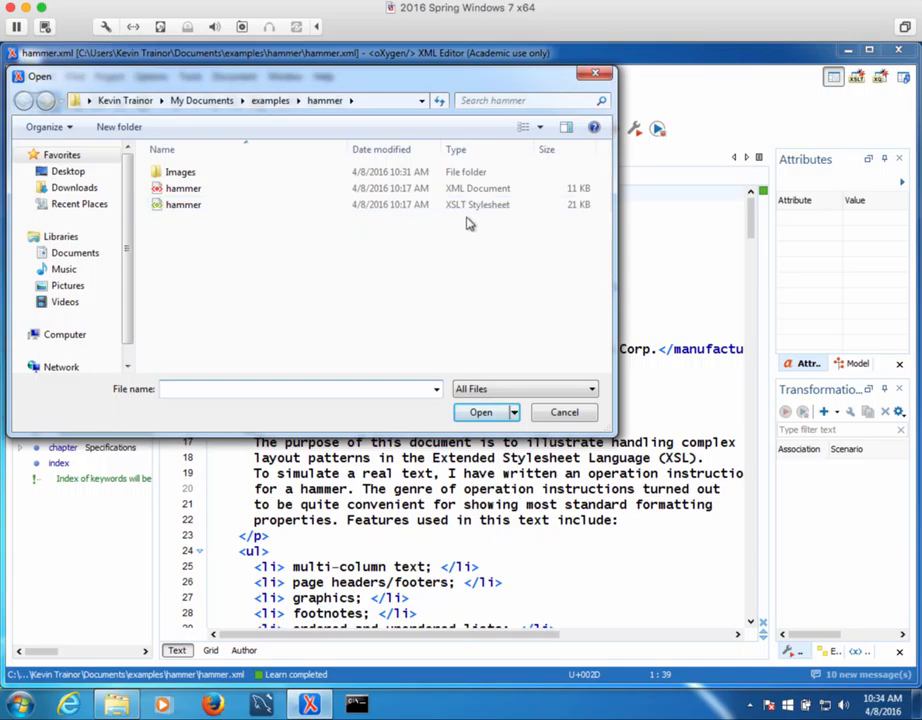
double_click(183, 205)
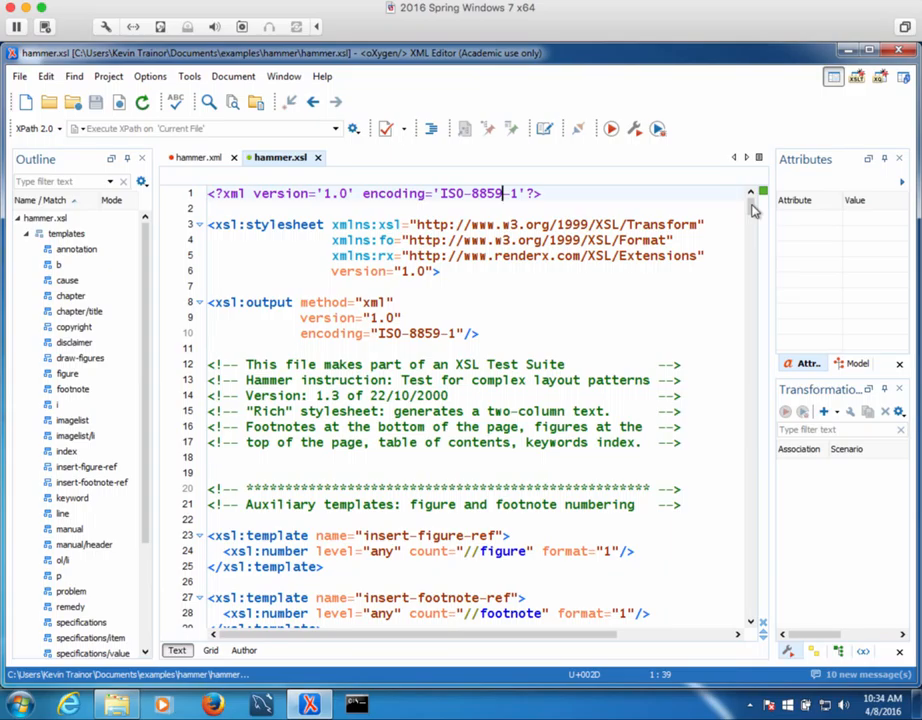
drag(753, 209, 752, 204)
scroll(305, 303, down, 6)
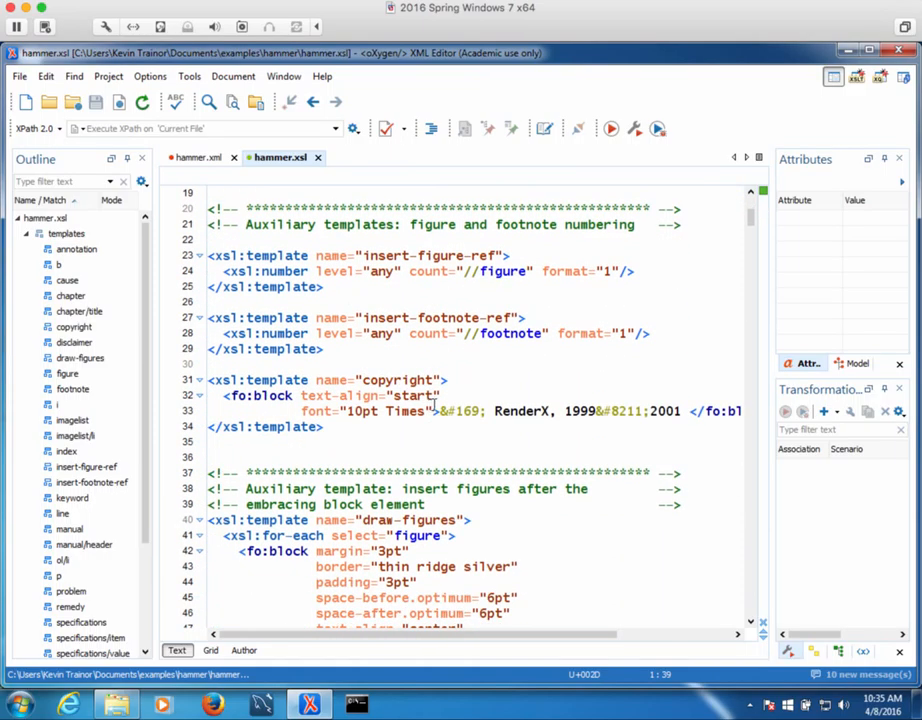
scroll(434, 400, down, 2)
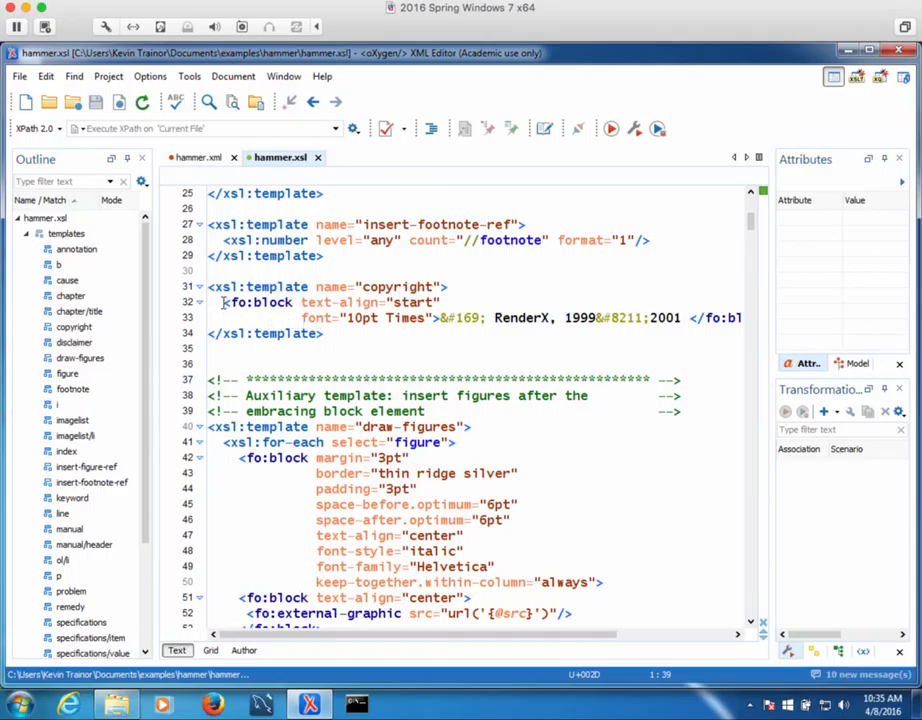
- Examine the fo:block elements in the stylesheet's copyright and draw-figures templates
drag(222, 302, 294, 302)
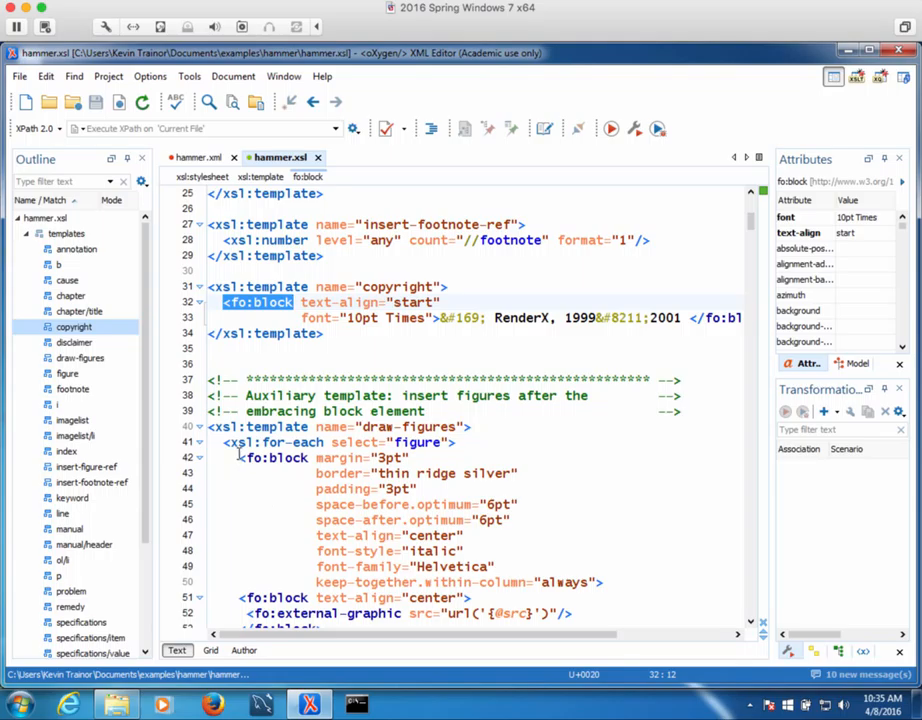
drag(240, 457, 400, 458)
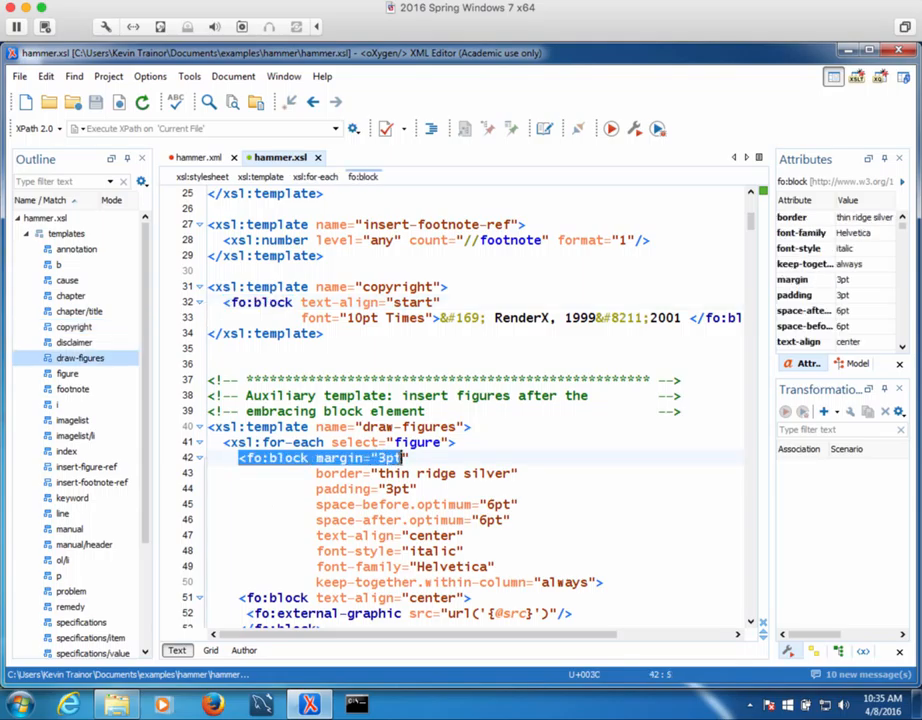
click(224, 531)
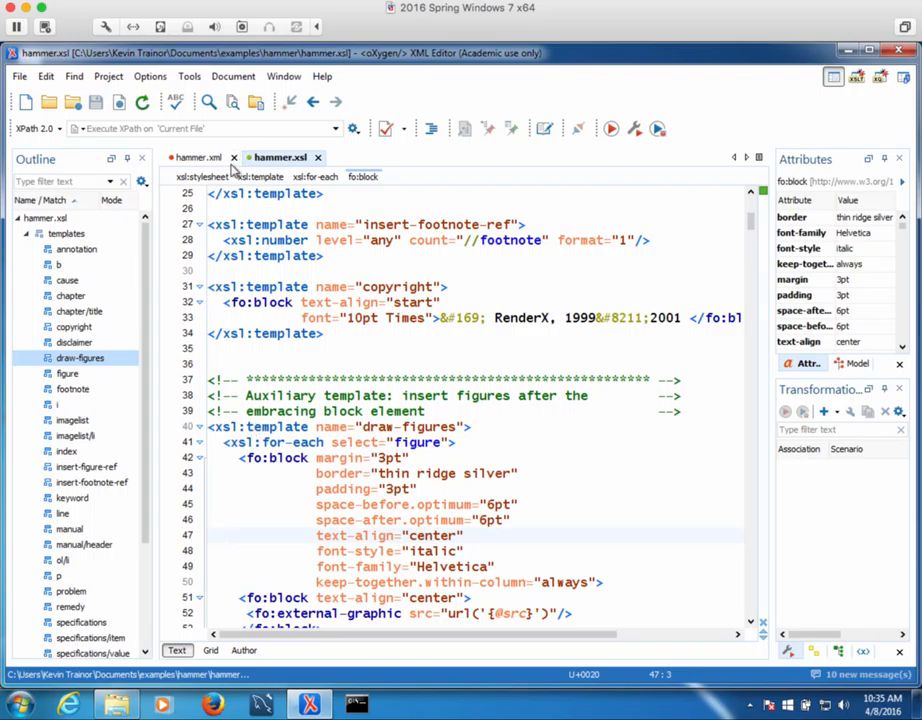
- Create an XML transformation with XSLT scenario named hammer for hammer.xml
click(198, 158)
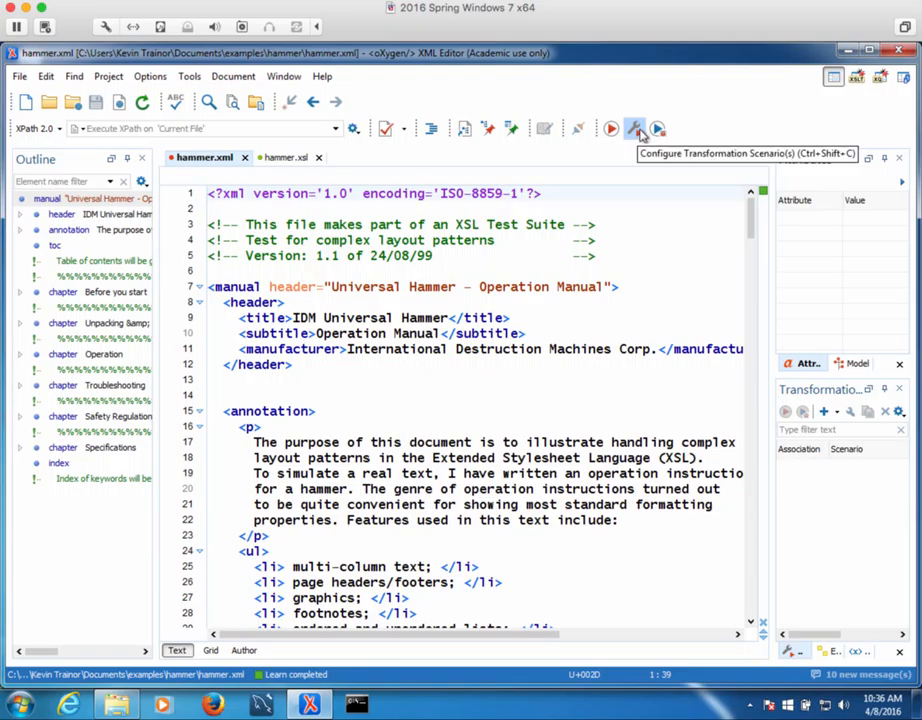
click(635, 129)
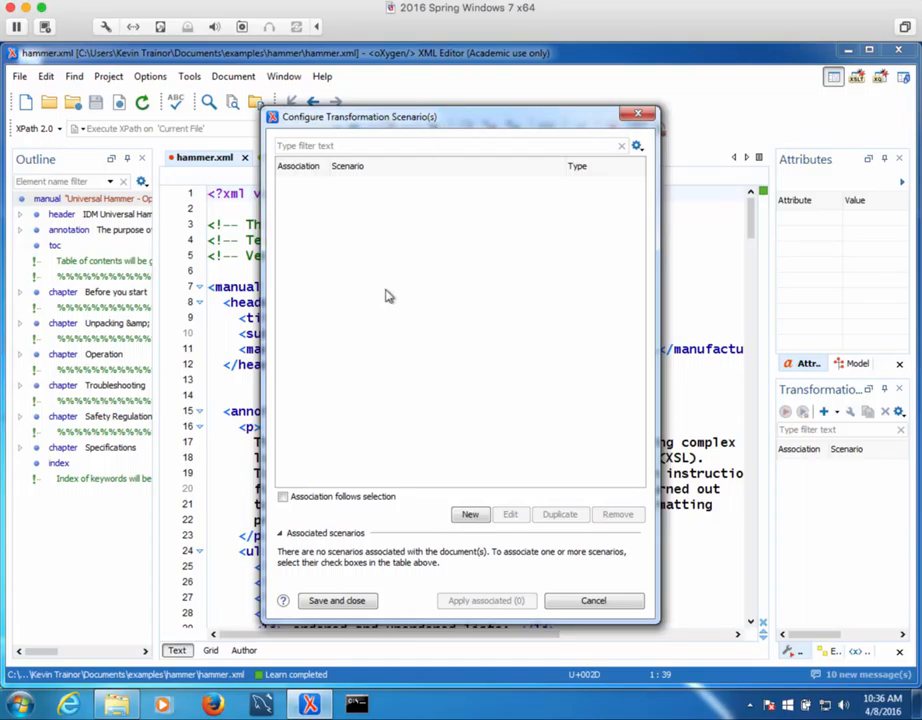
click(470, 515)
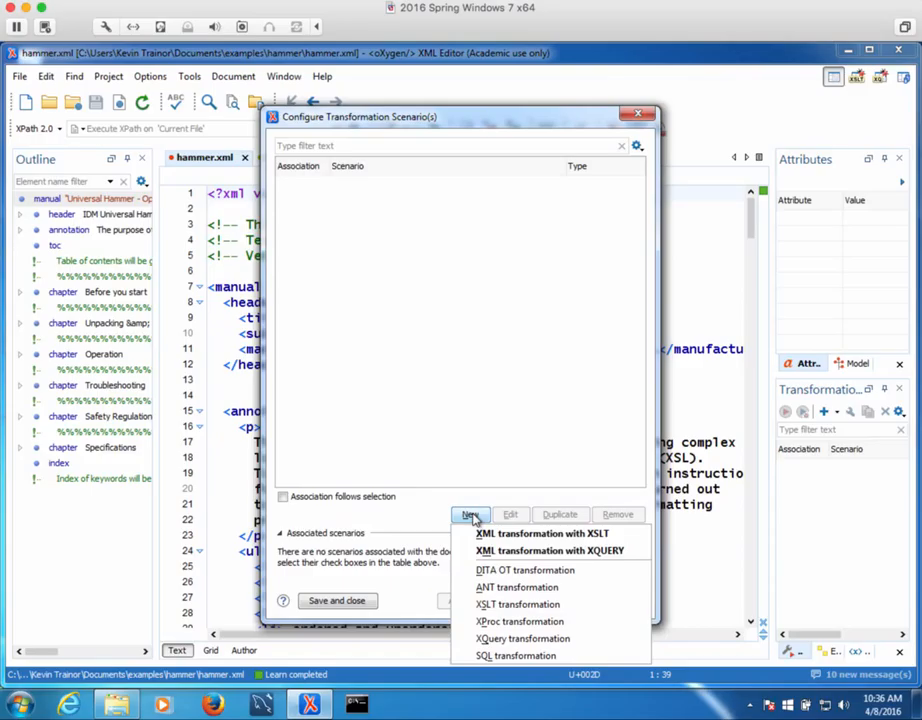
click(552, 536)
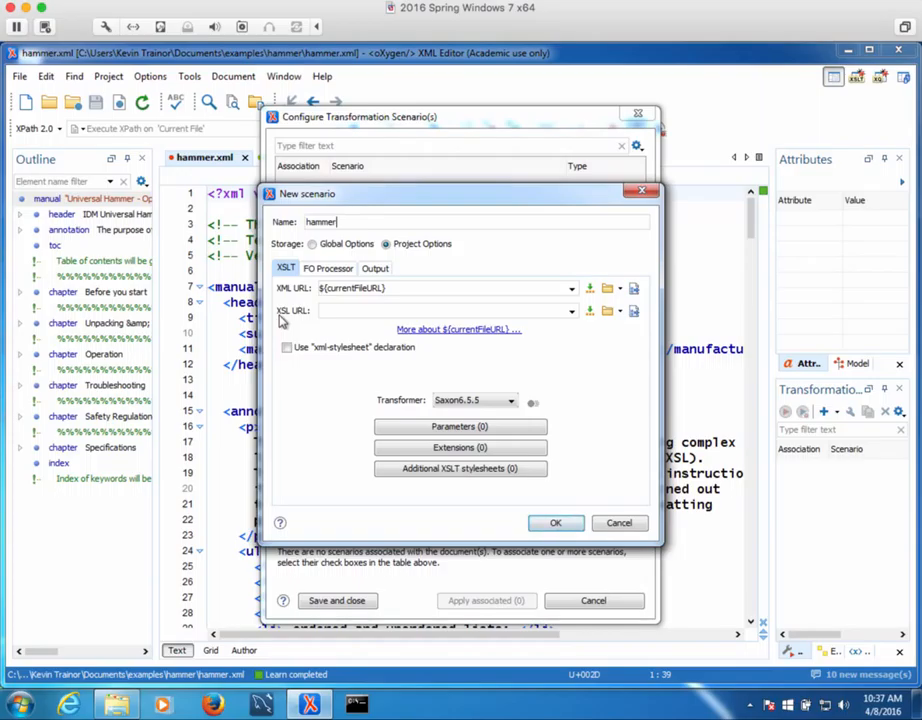
- Choose the hammer XSLT stylesheet in the examples' hammer folder as the scenario's XSL URL
click(607, 312)
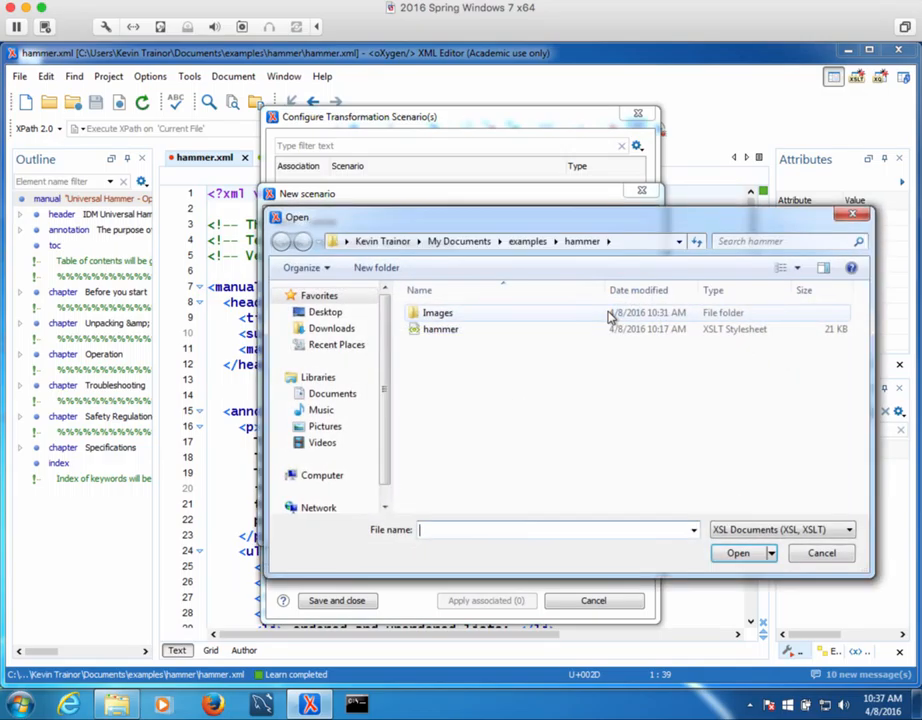
click(440, 330)
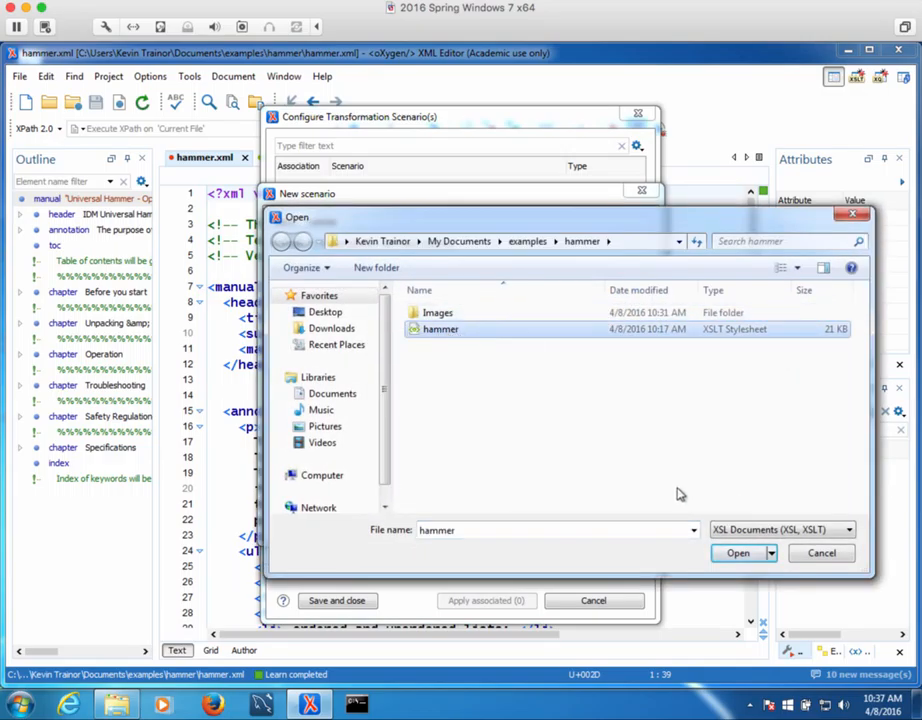
click(738, 555)
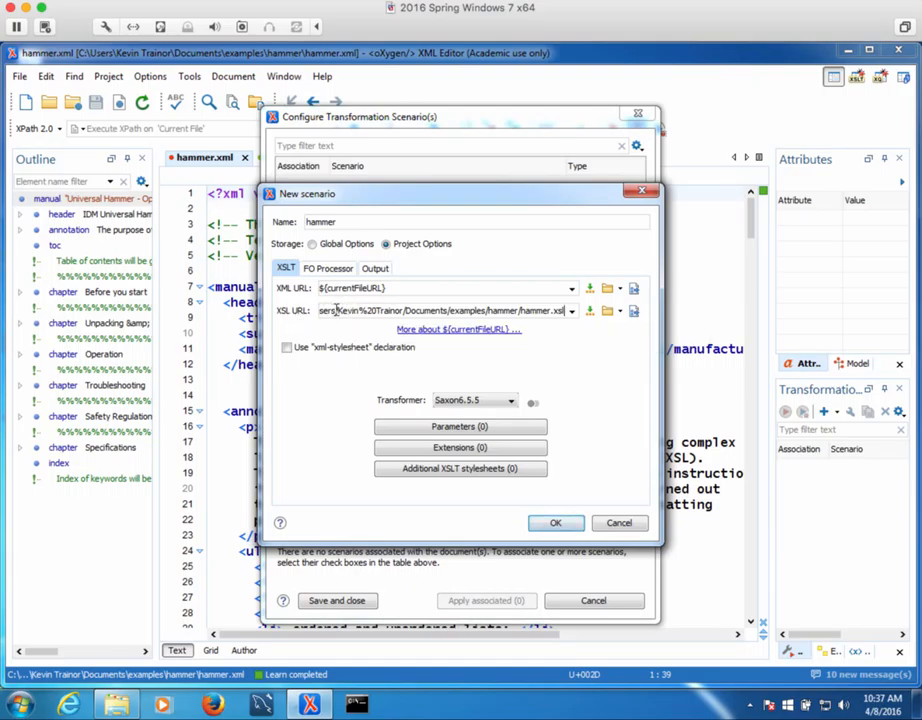
- Remove the folder path from the XSL URL, leaving only the relative file name hammer.xsl
drag(337, 310, 318, 311)
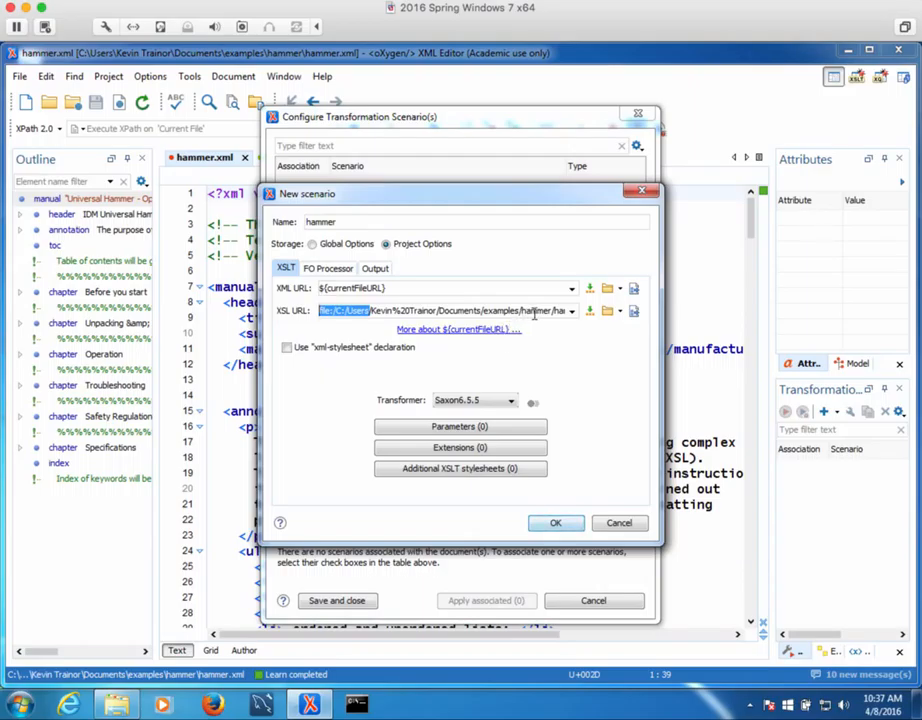
drag(535, 313, 597, 312)
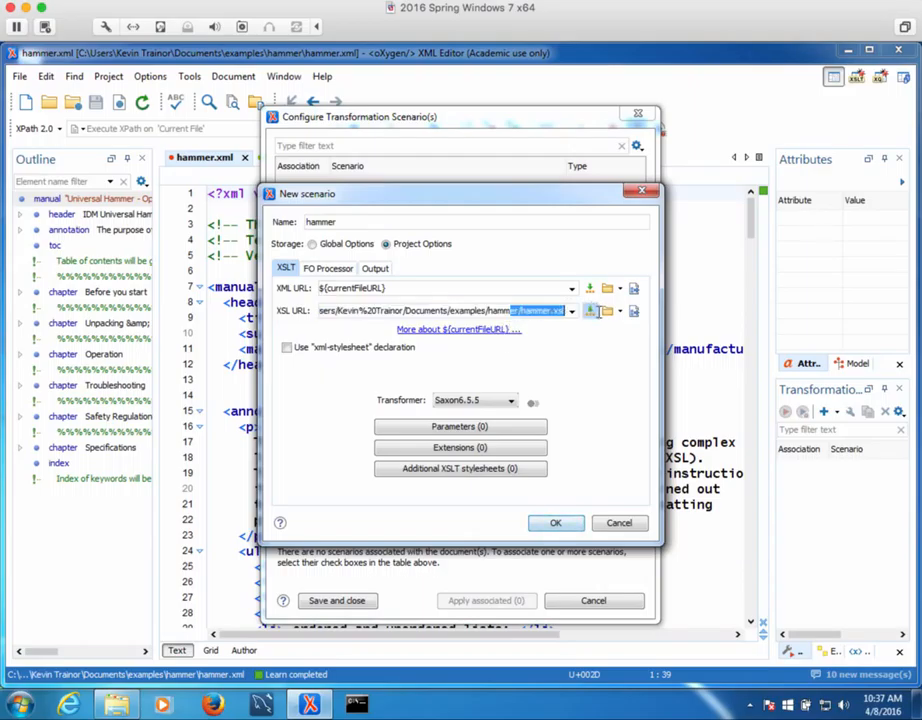
click(522, 311)
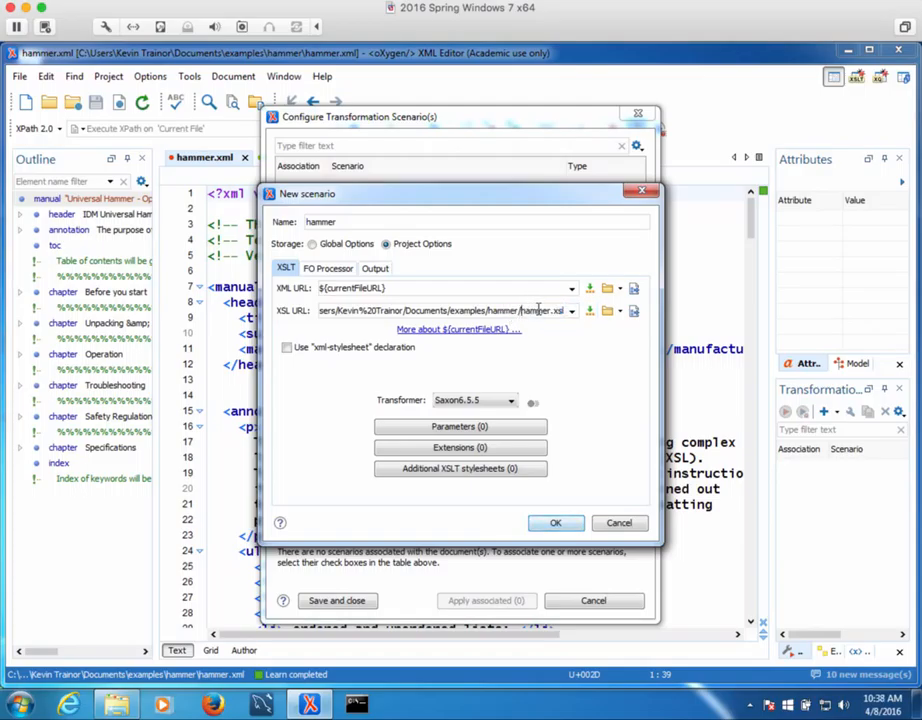
key(BackSpace)
key(BackSpace)
key(BackSpace)
key(BackSpace)
key(BackSpace)
key(BackSpace)
key(BackSpace)
key(BackSpace)
key(BackSpace)
key(BackSpace)
key(BackSpace)
key(BackSpace)
key(BackSpace)
key(BackSpace)
key(BackSpace)
key(BackSpace)
key(BackSpace)
key(BackSpace)
key(BackSpace)
key(BackSpace)
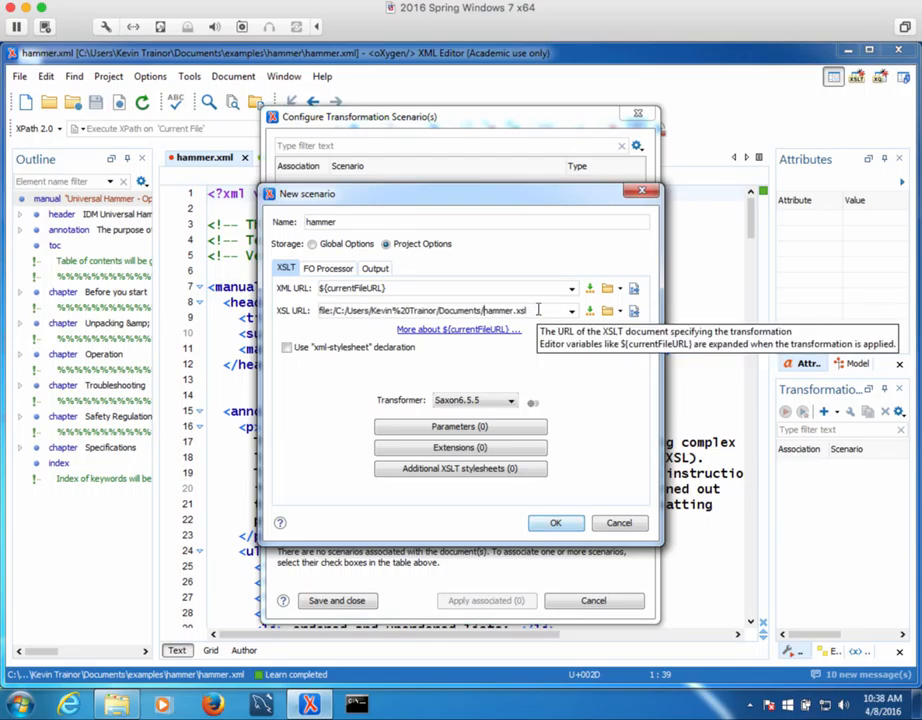
key(BackSpace)
key(BackSpace)
key(BackSpace)
key(BackSpace)
key(BackSpace)
key(BackSpace)
key(BackSpace)
key(BackSpace)
key(BackSpace)
key(BackSpace)
key(BackSpace)
key(BackSpace)
key(BackSpace)
key(BackSpace)
key(BackSpace)
key(BackSpace)
key(BackSpace)
key(BackSpace)
key(BackSpace)
key(BackSpace)
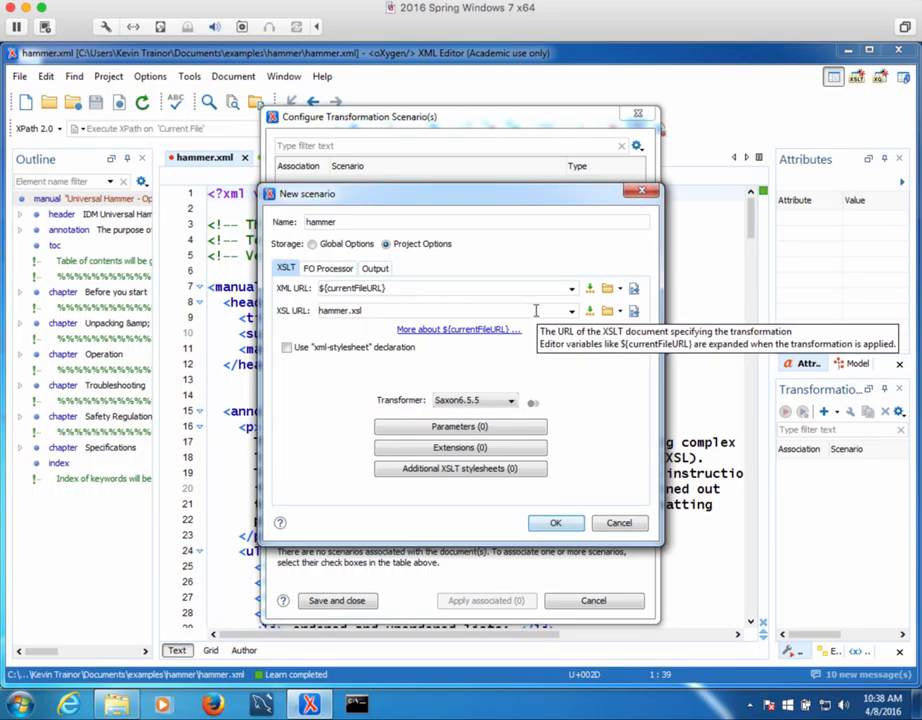
key(End)
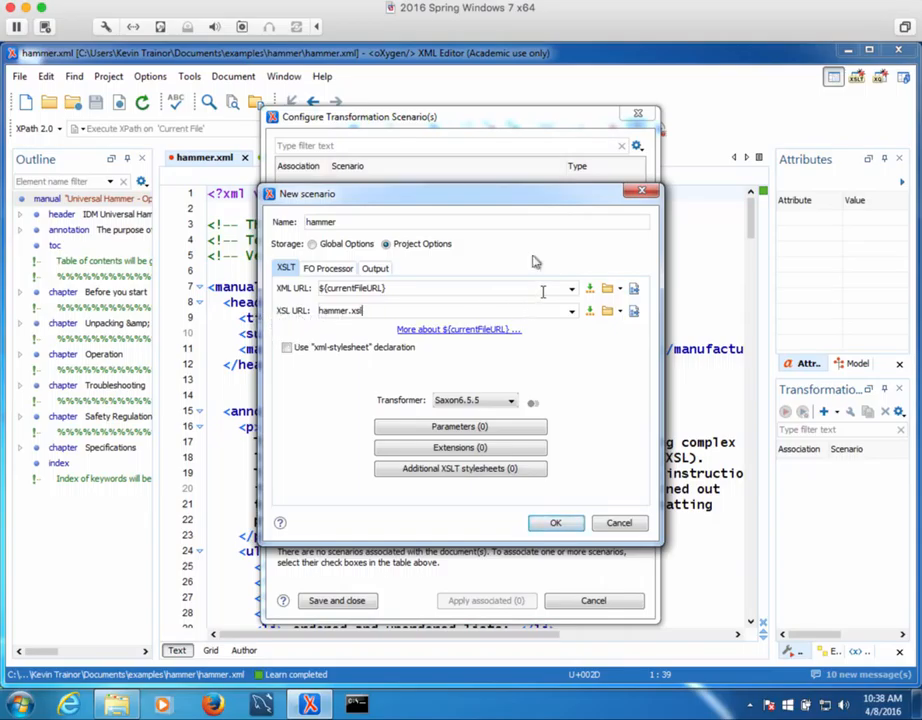
click(684, 1)
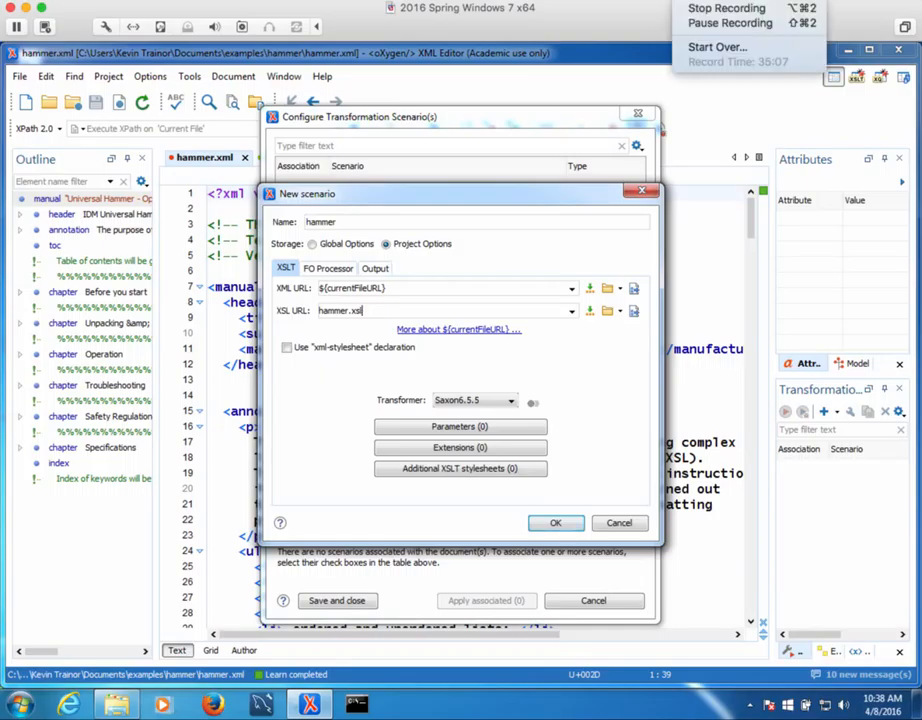
click(700, 24)
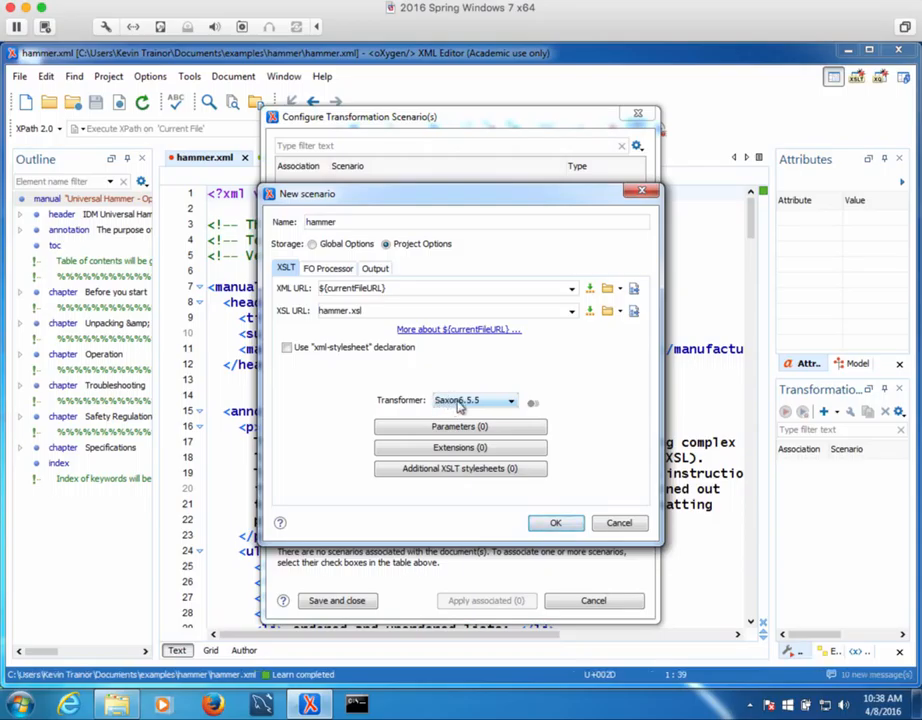
- Set the scenario's transformer to Saxon-PE 9.6.0.7 and enable FO processing with XEP as the processor
click(512, 401)
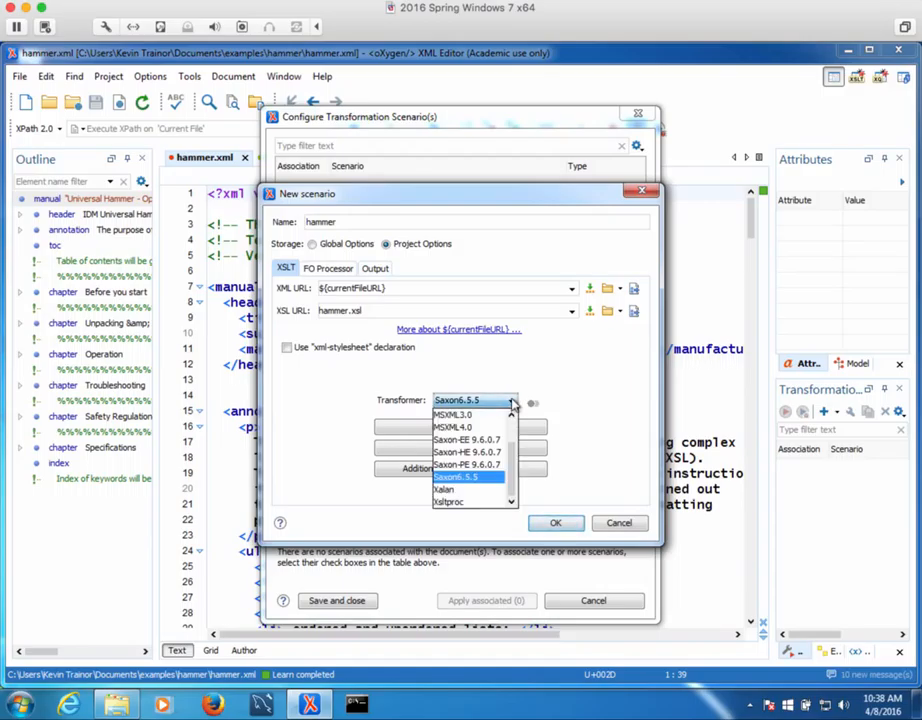
click(495, 470)
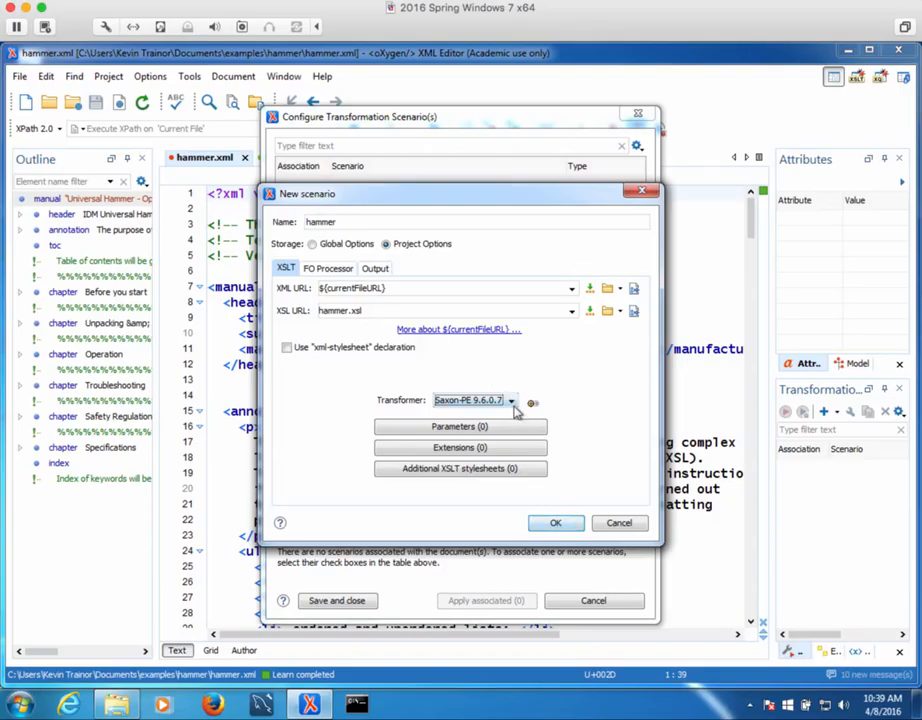
click(319, 270)
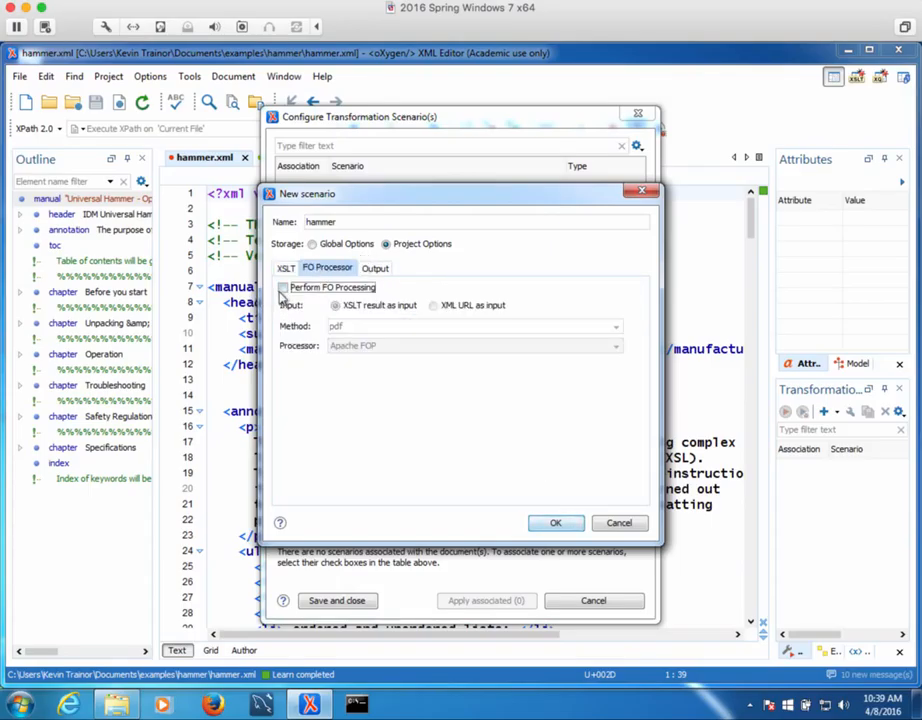
click(284, 288)
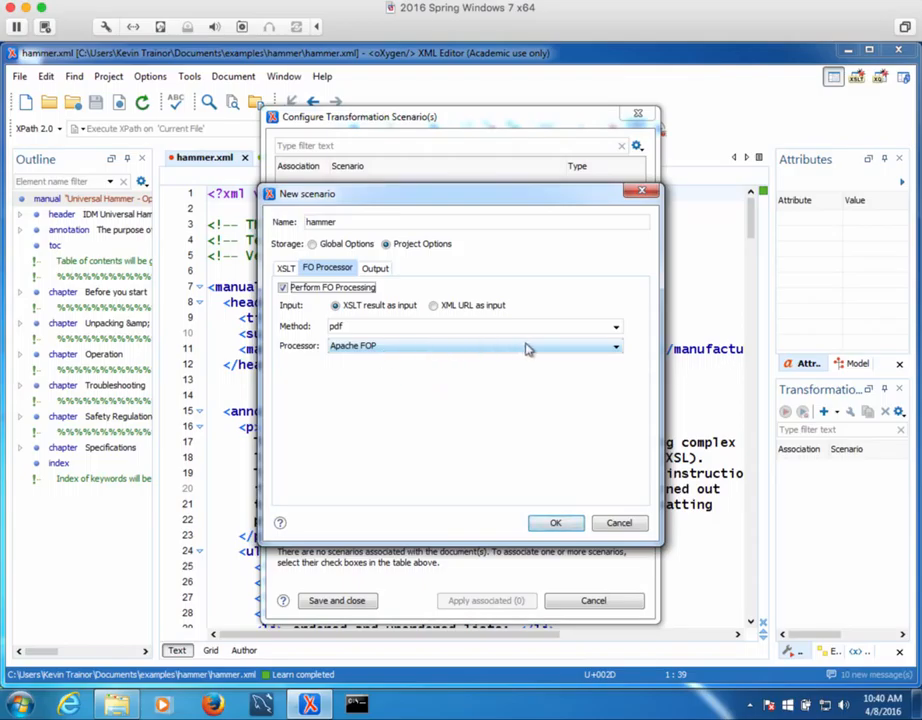
click(617, 346)
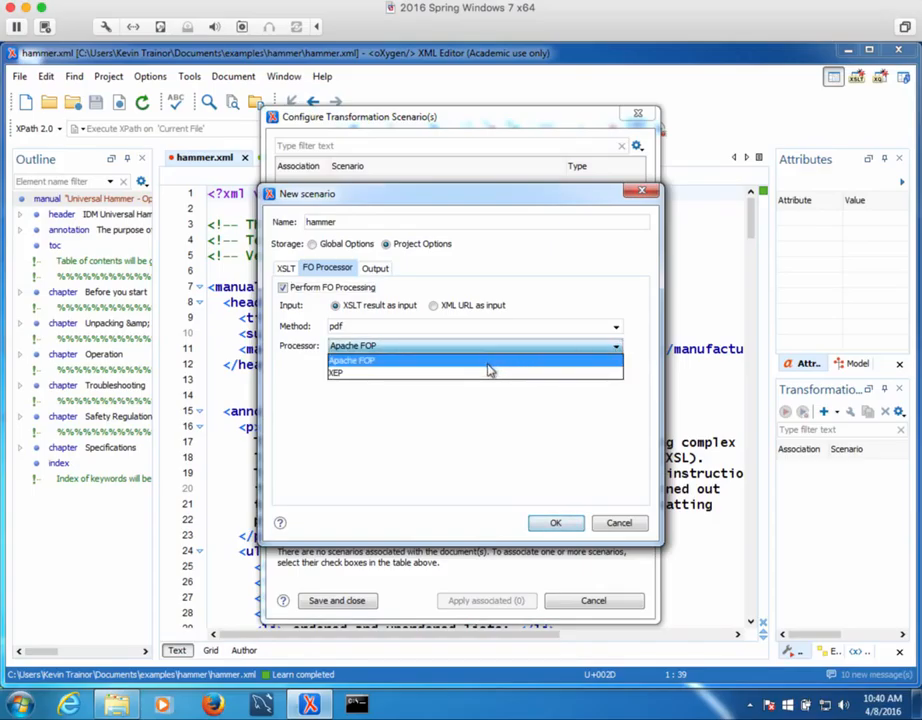
click(431, 374)
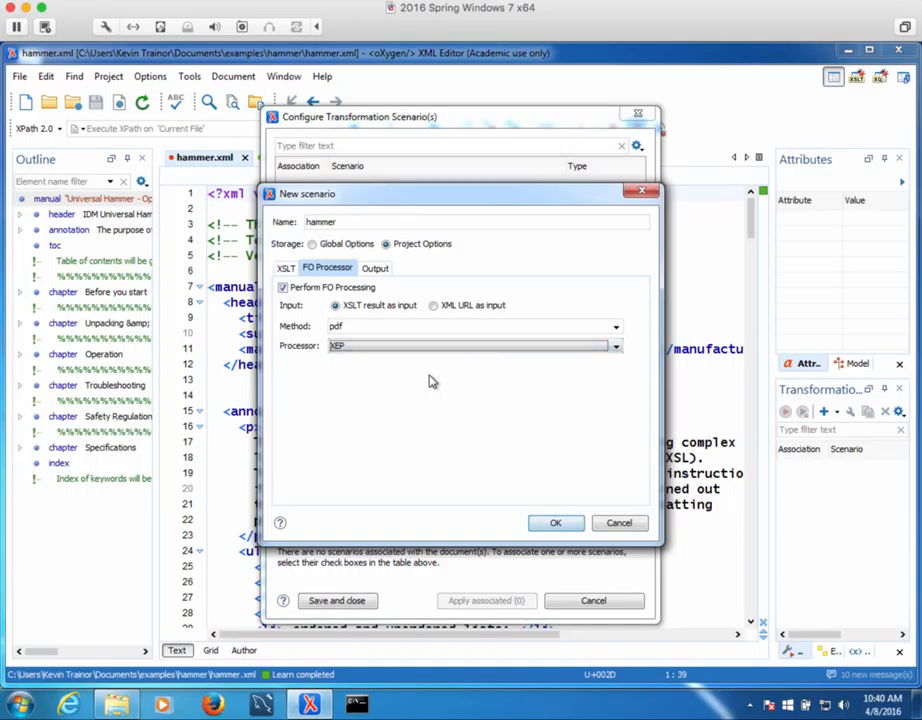
- Set the output to save as ${cfn}.pdf, have the saved file open in the browser/system application, and confirm the scenario
click(378, 270)
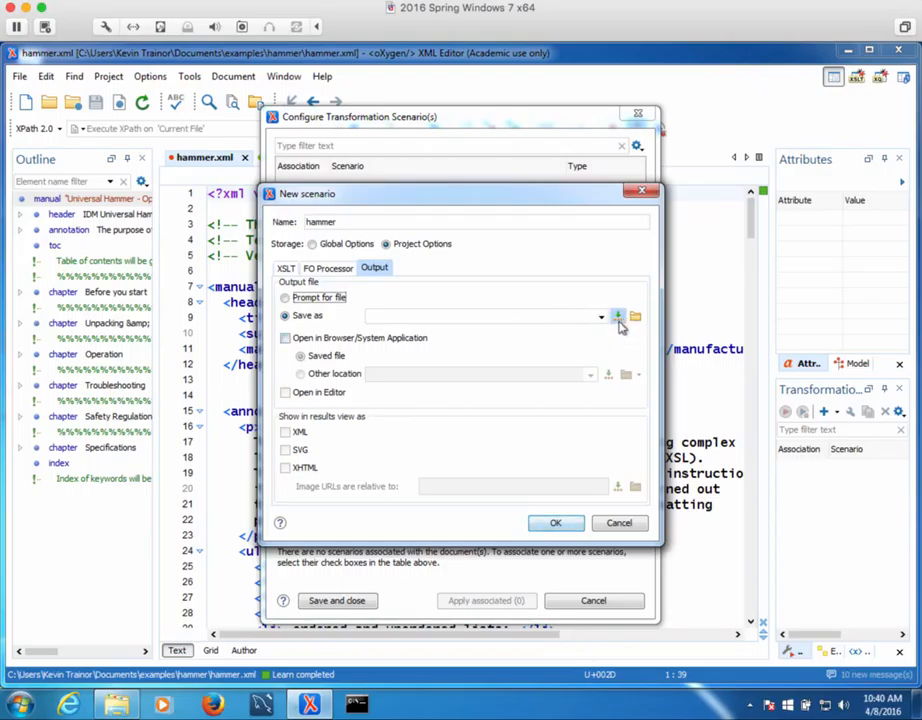
click(620, 318)
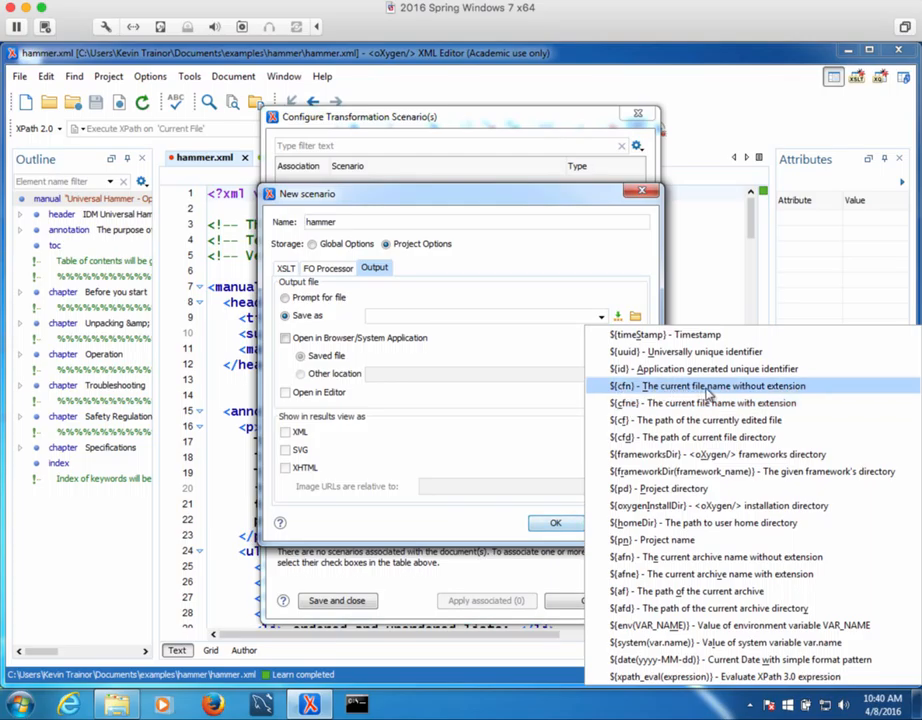
click(626, 389)
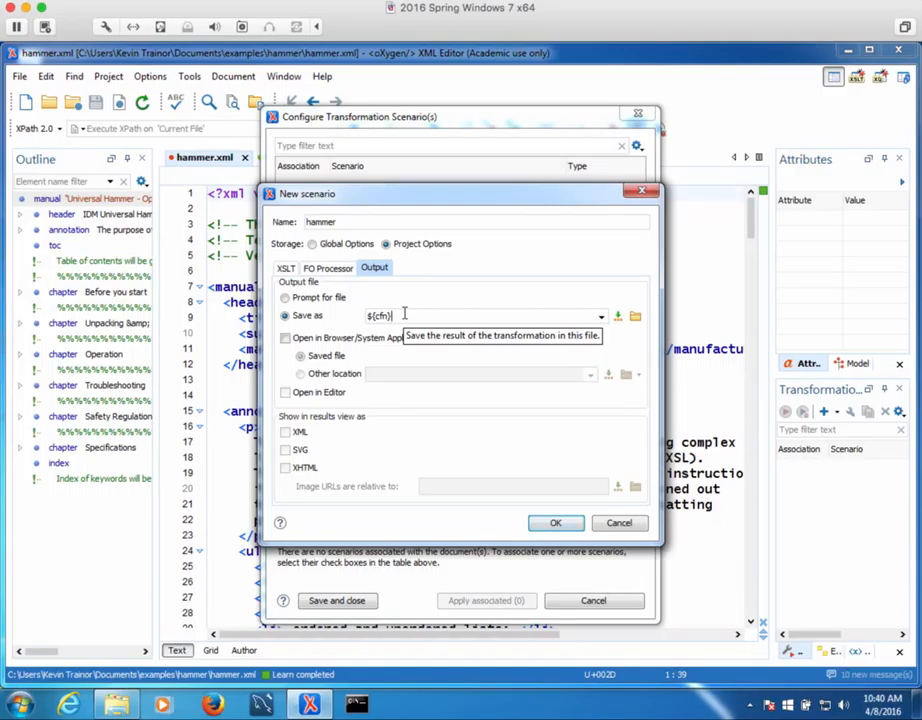
text(.pdf)
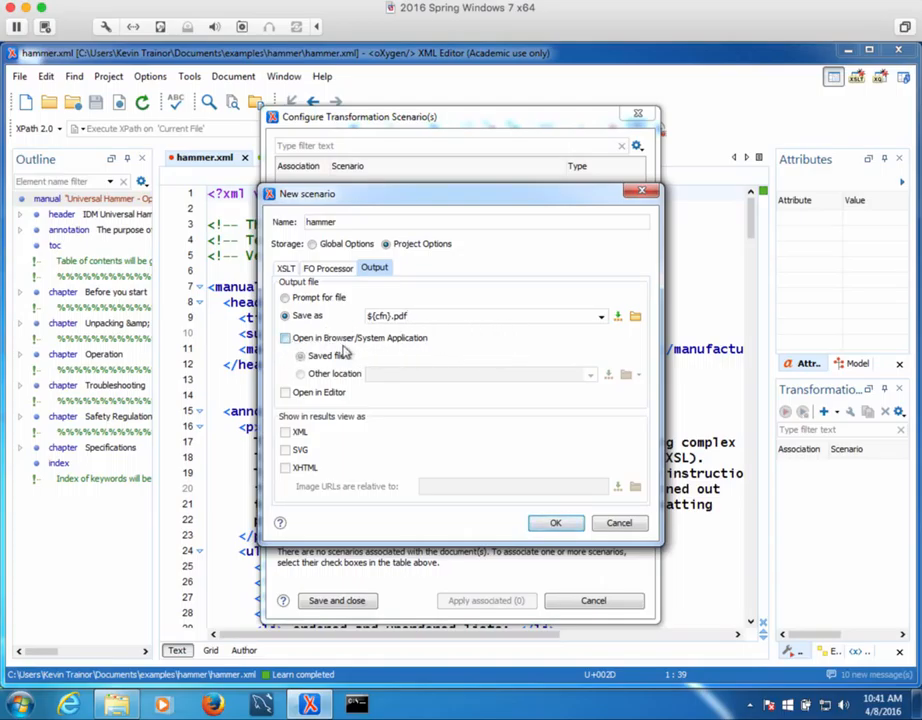
click(286, 340)
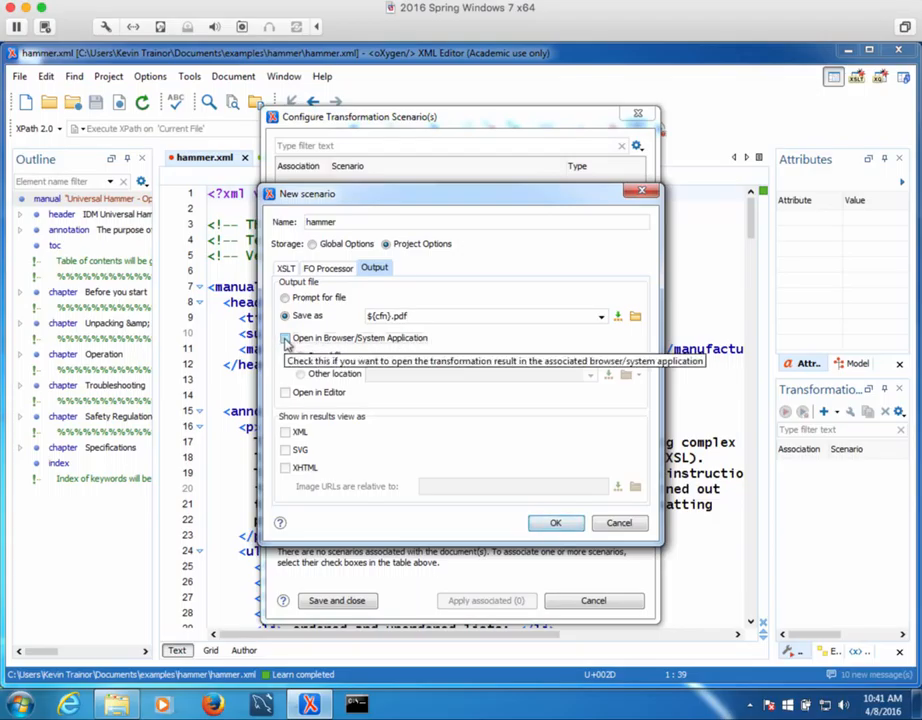
click(286, 339)
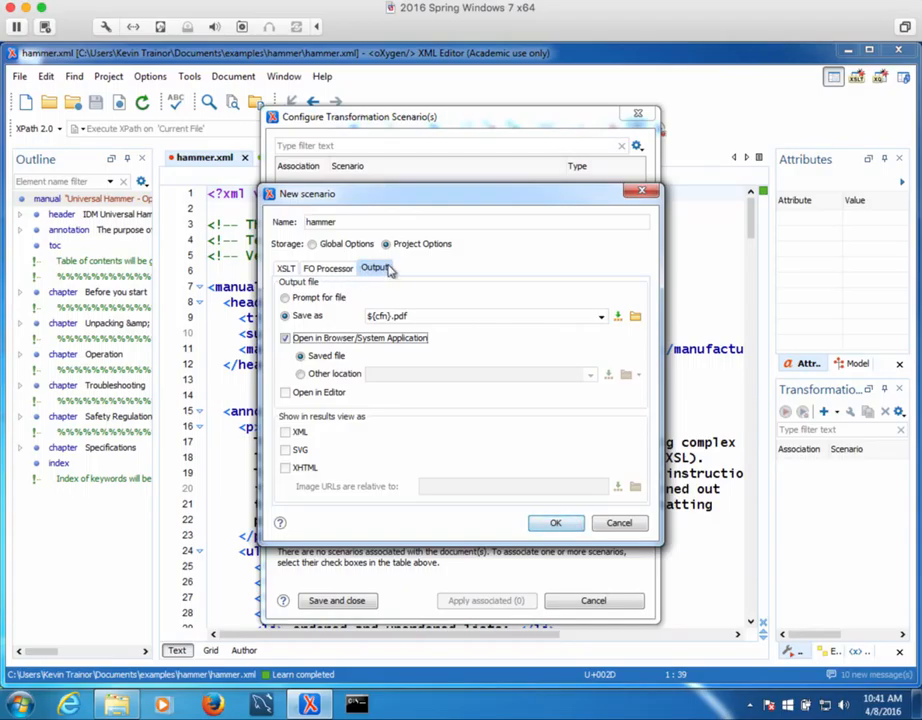
click(556, 523)
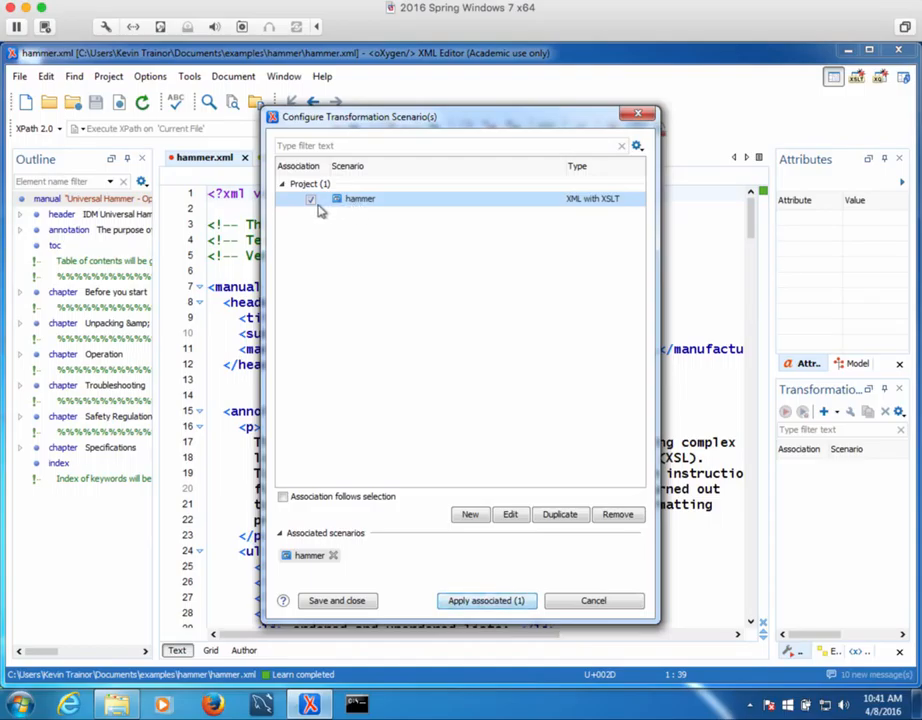
- Apply the associated hammer scenario to hammer.xml and review the title page of the generated PDF
click(481, 601)
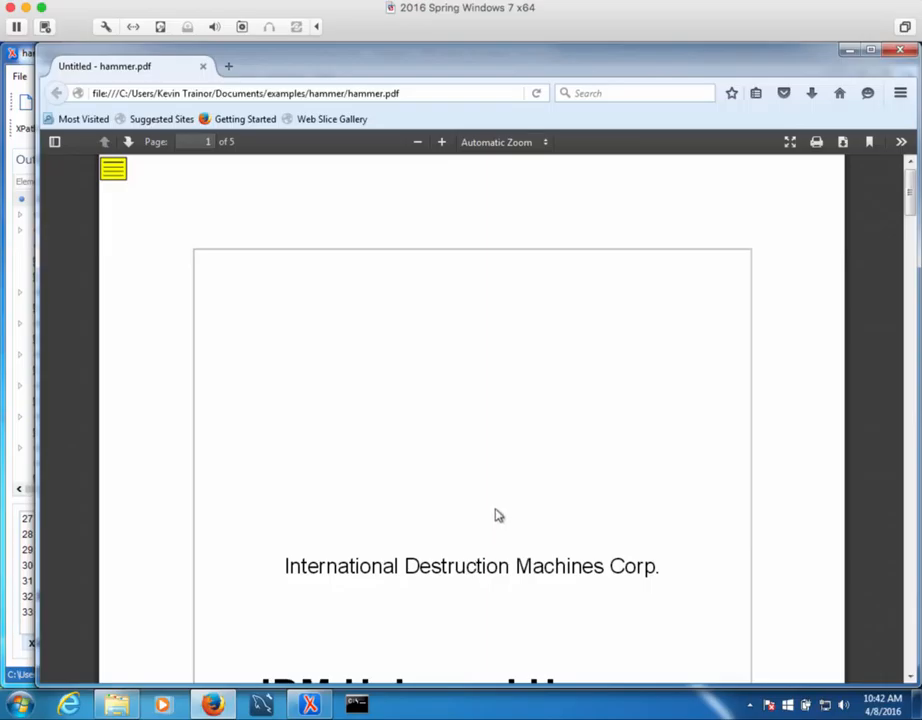
scroll(491, 478, down, 3)
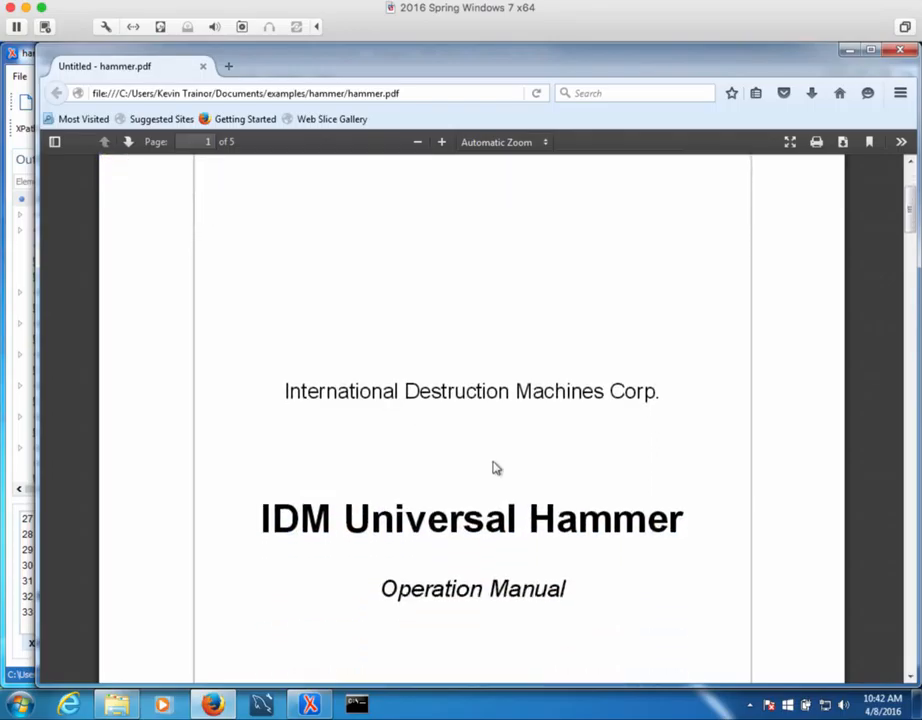
scroll(493, 467, up, 3)
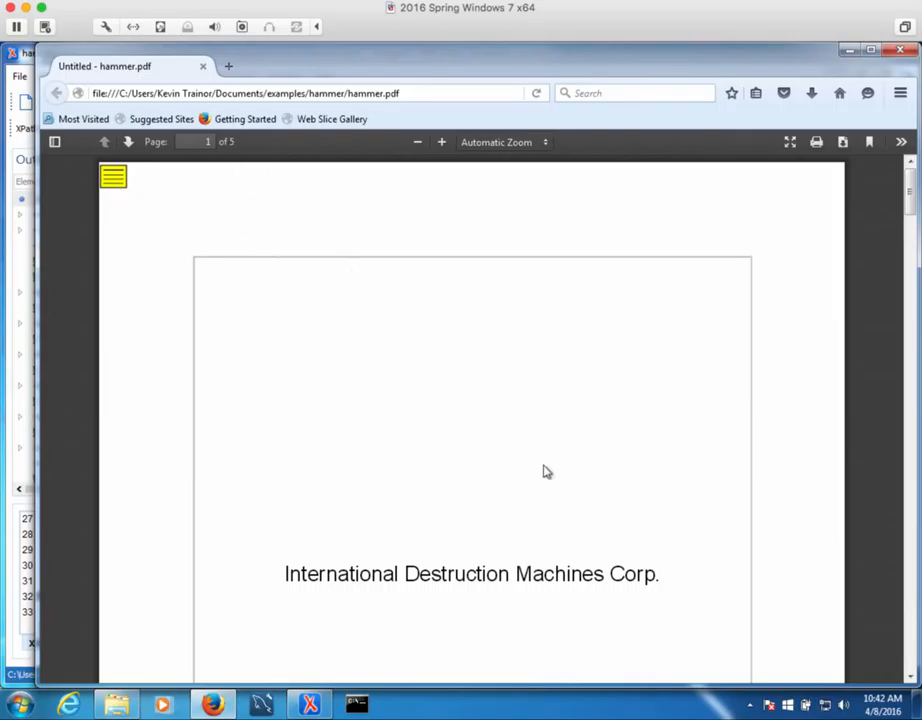
scroll(545, 470, down, 5)
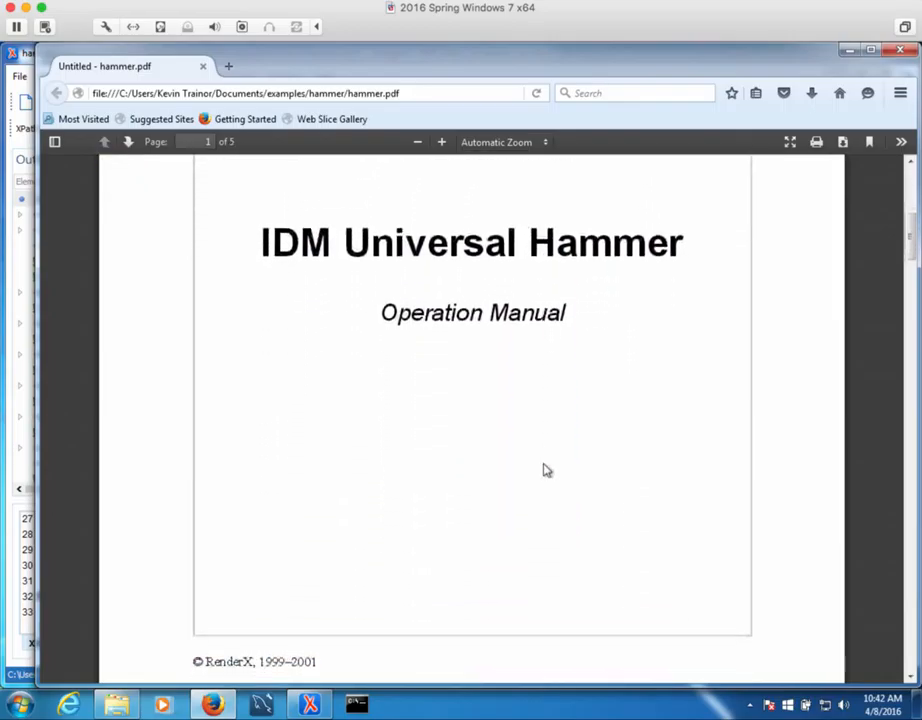
- Examine the remaining pages of hammer.pdf through the keyword index, return to the title page, and close the PDF window
scroll(545, 470, down, 8)
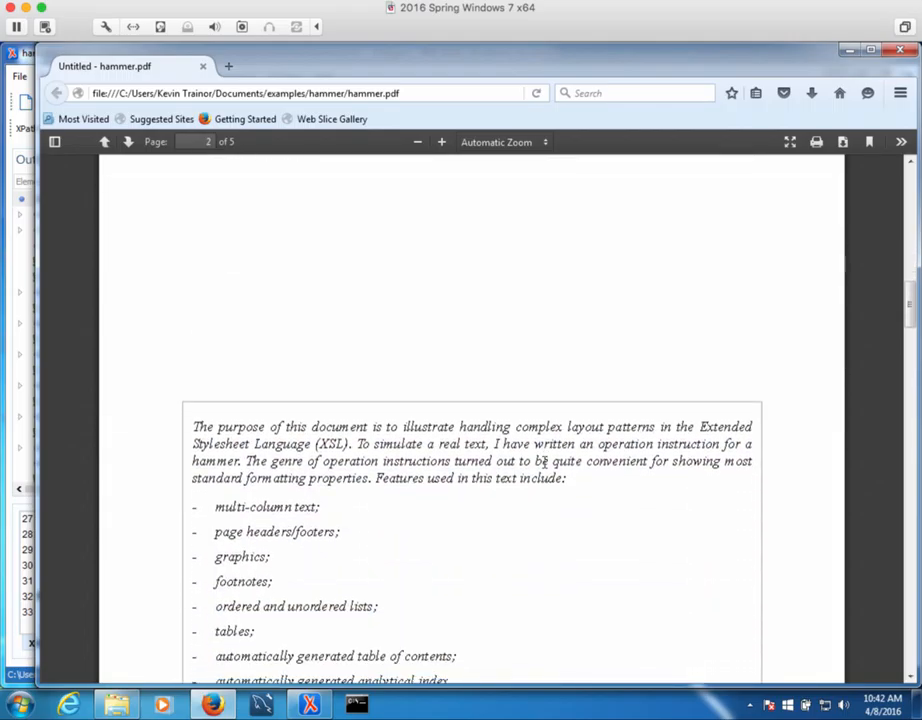
scroll(545, 462, down, 6)
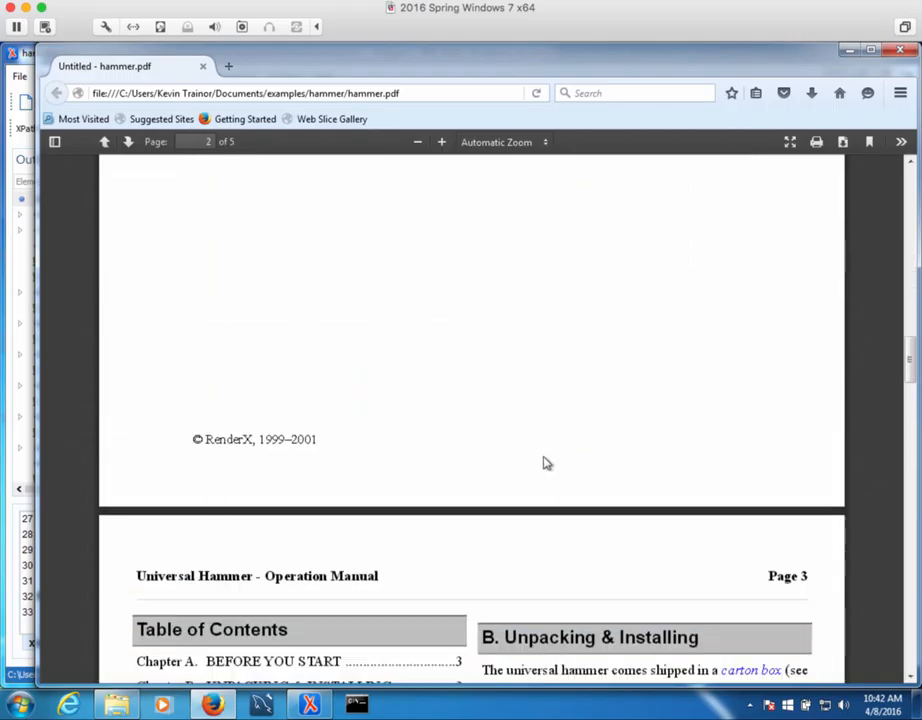
scroll(547, 463, down, 5)
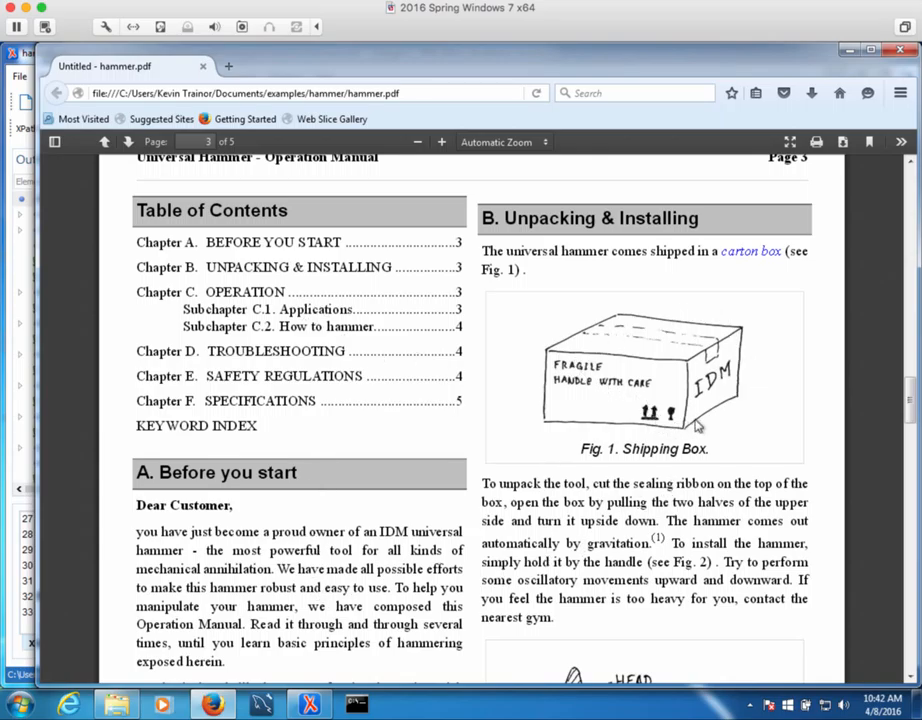
scroll(748, 412, down, 4)
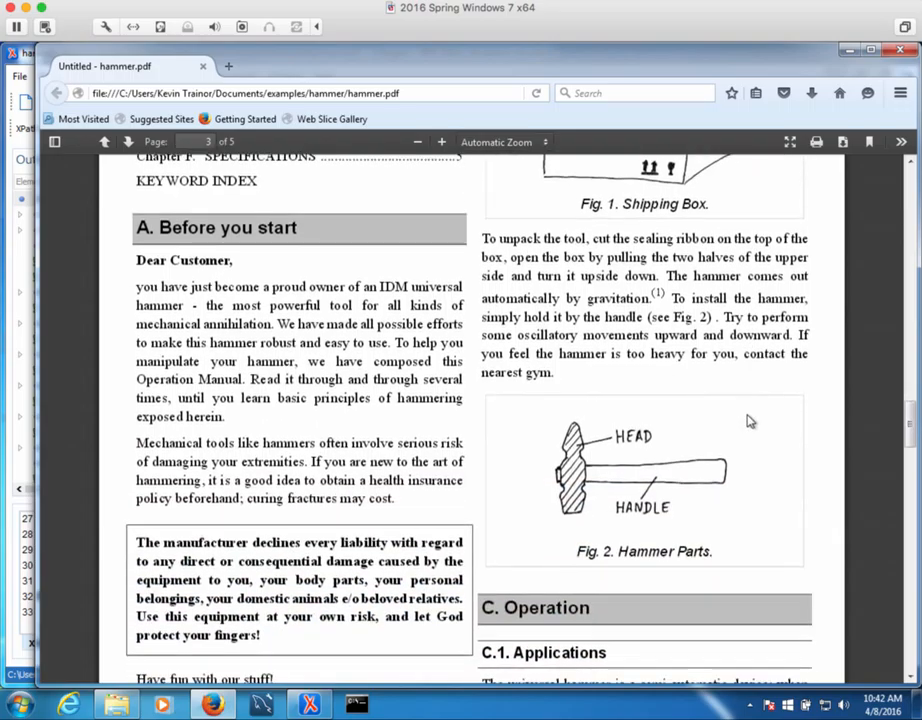
scroll(750, 422, down, 6)
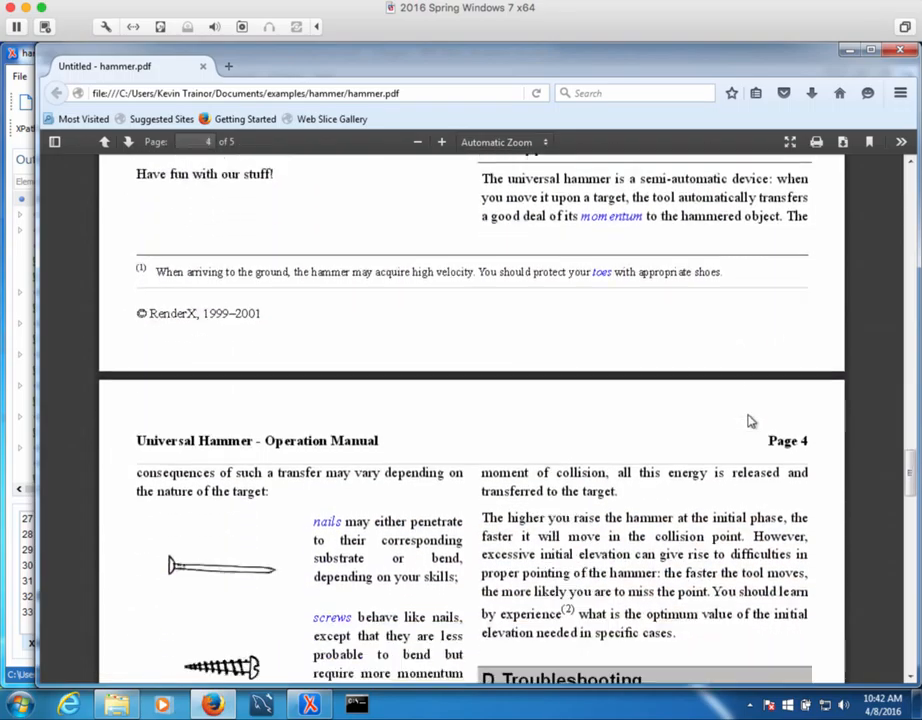
scroll(752, 420, down, 2)
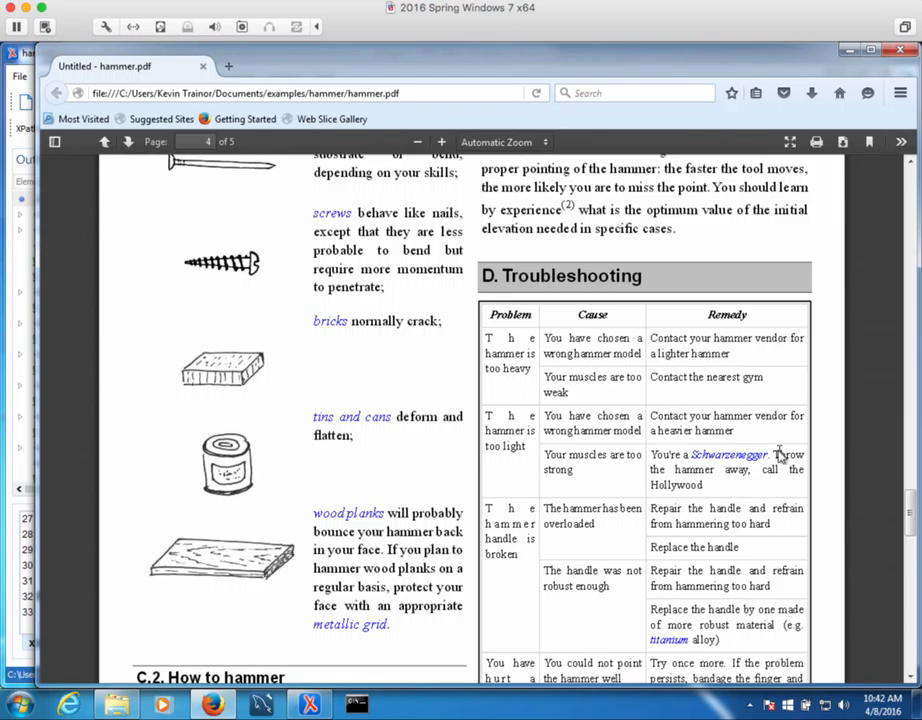
scroll(782, 449, down, 7)
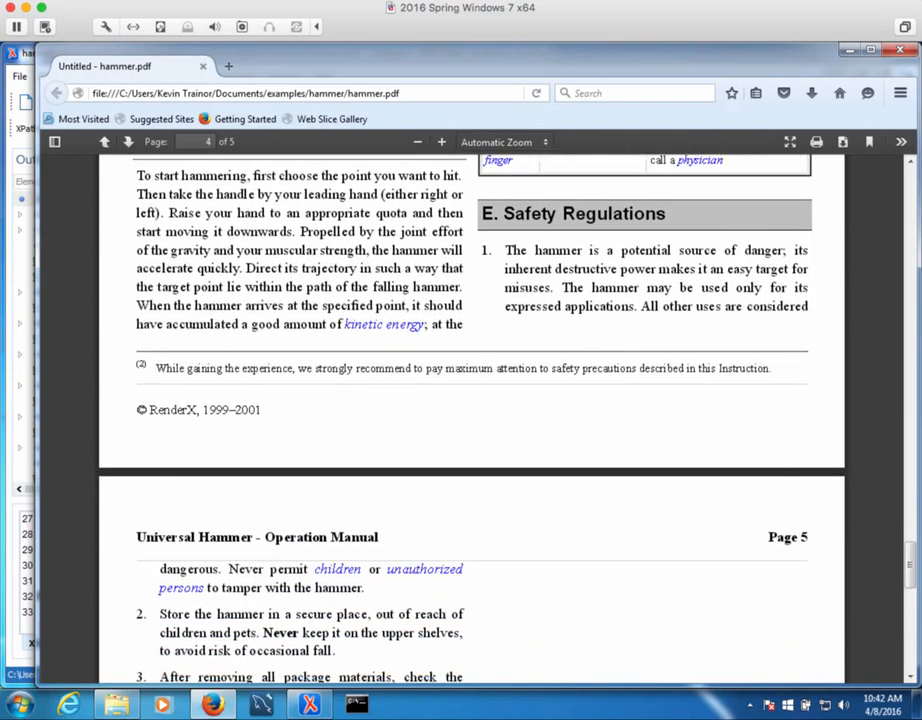
scroll(782, 454, down, 5)
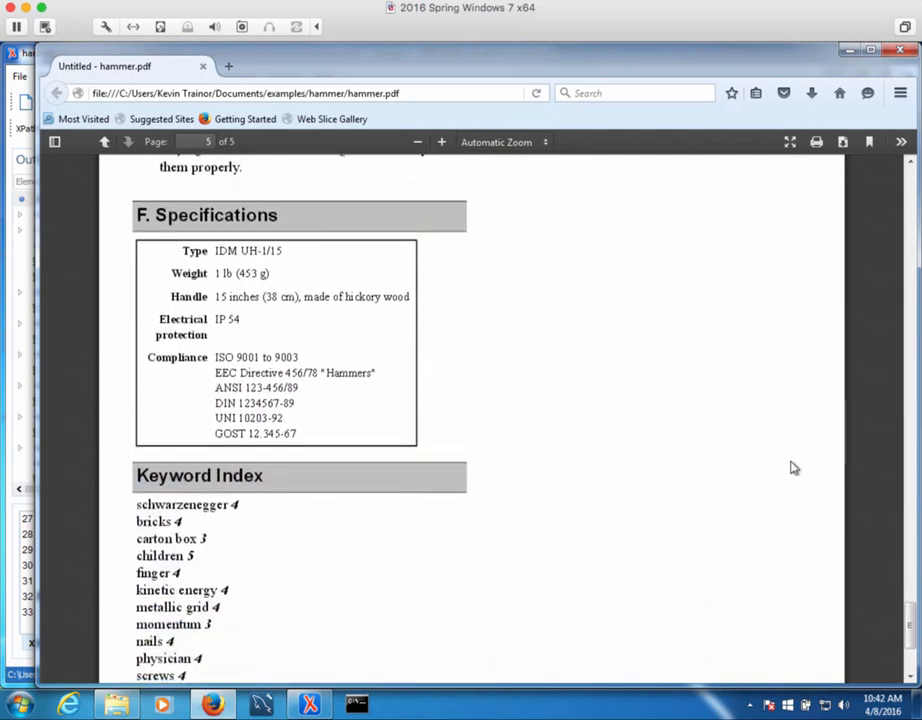
scroll(794, 468, down, 1)
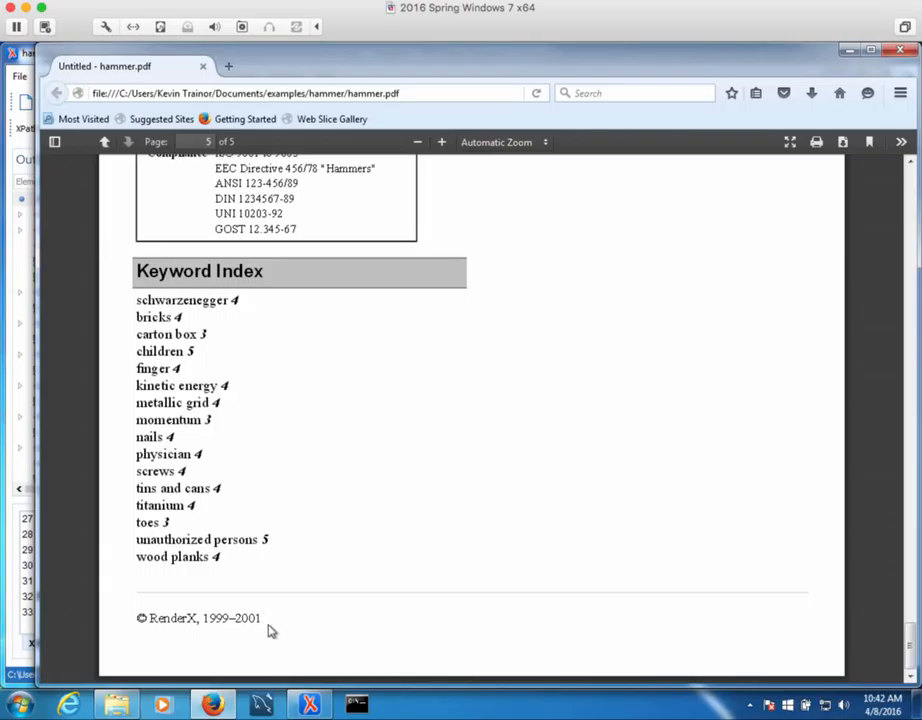
scroll(317, 614, up, 3)
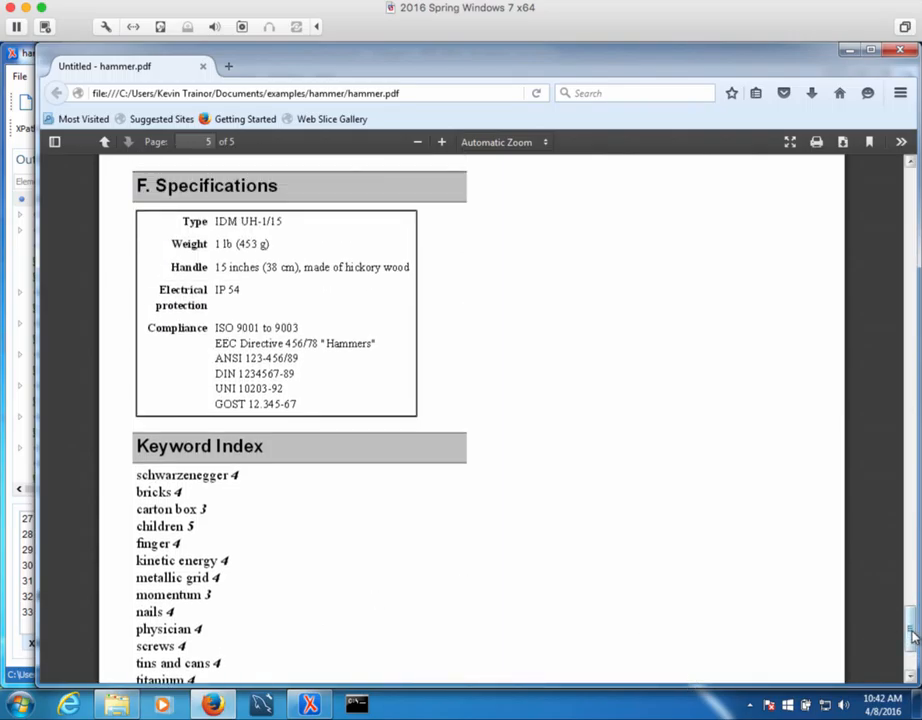
drag(912, 636, 857, 175)
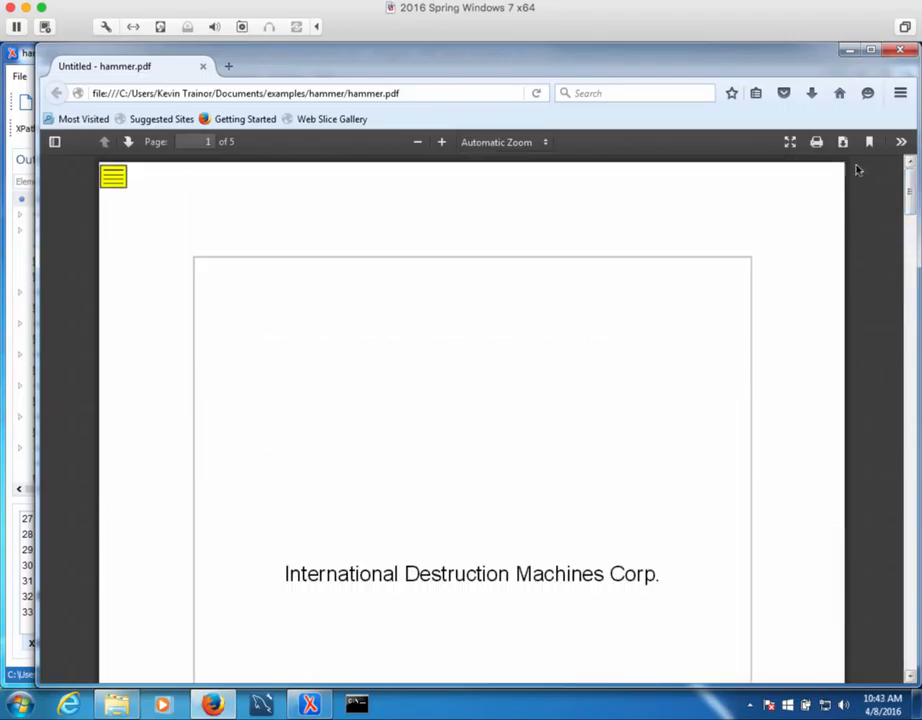
click(903, 51)
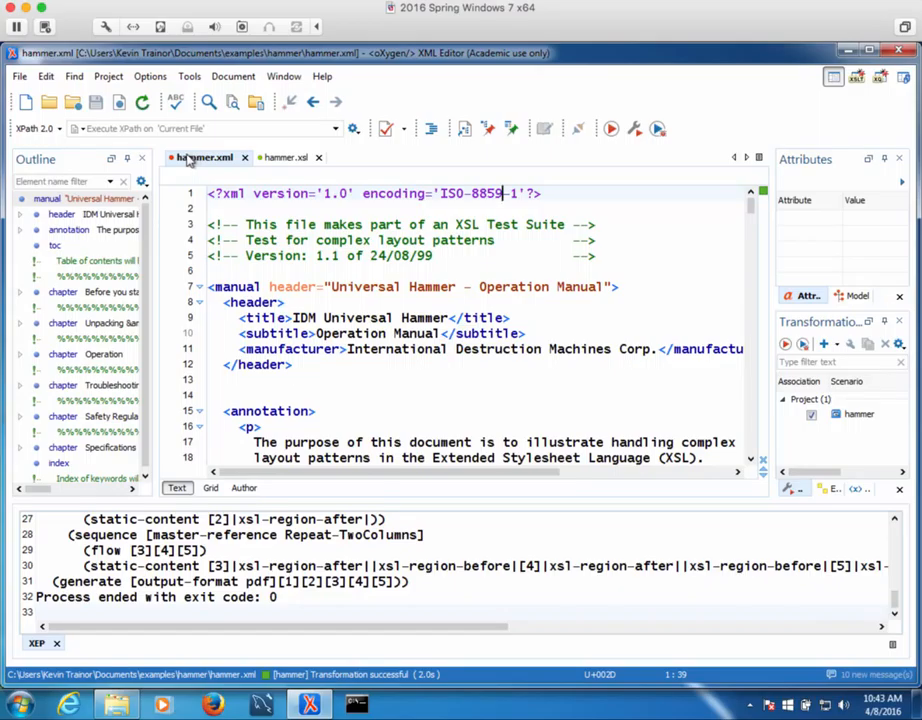
- Re-associate the hammer scenario with hammer.xml and apply it through scenario configuration, plus once more directly, closing the generated PDF after each run
click(639, 136)
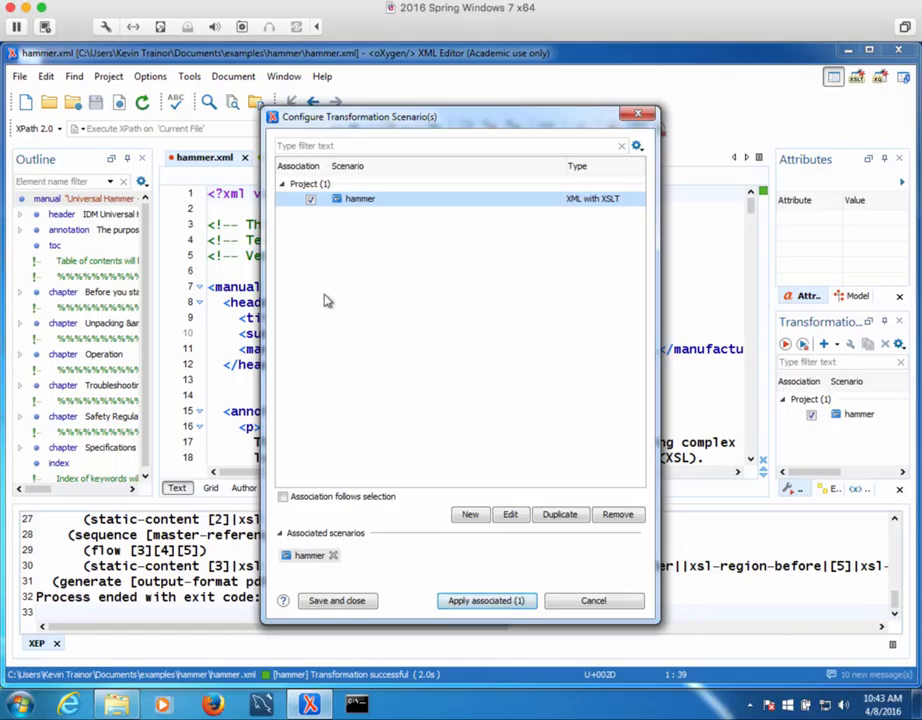
click(311, 200)
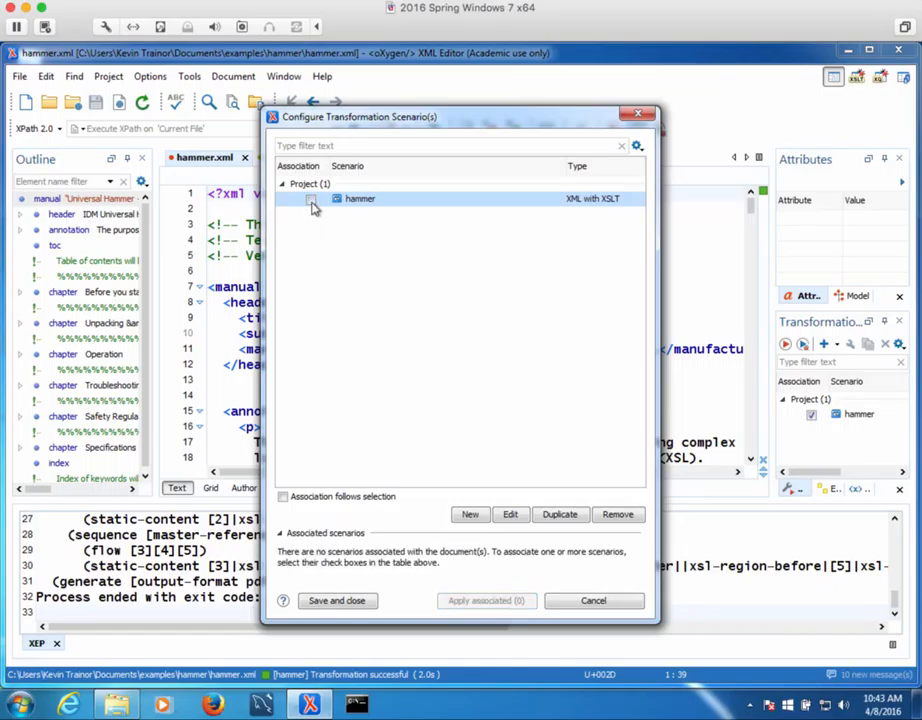
click(311, 200)
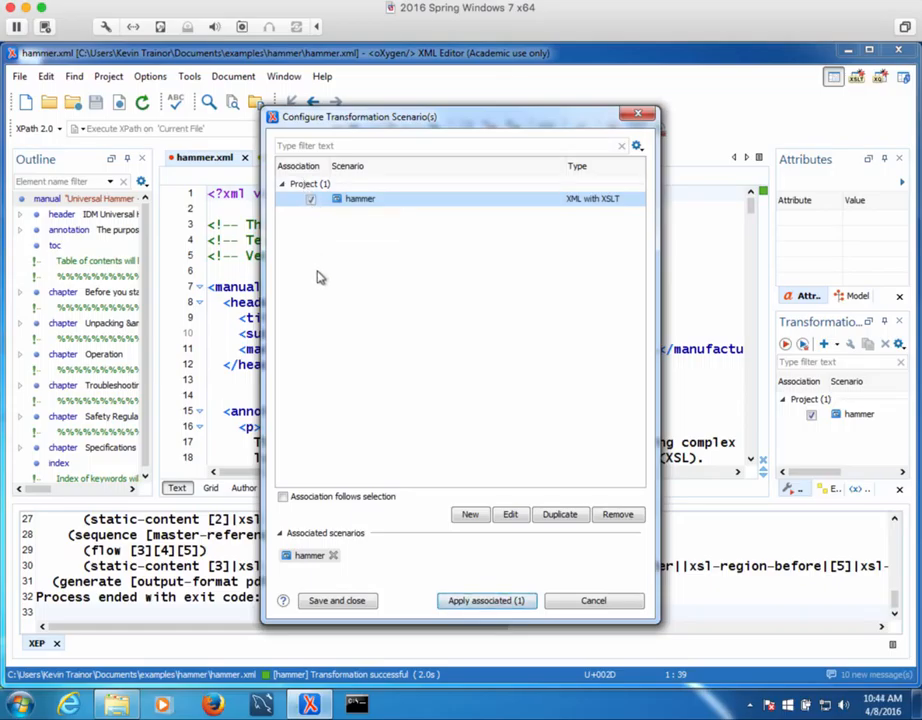
click(495, 602)
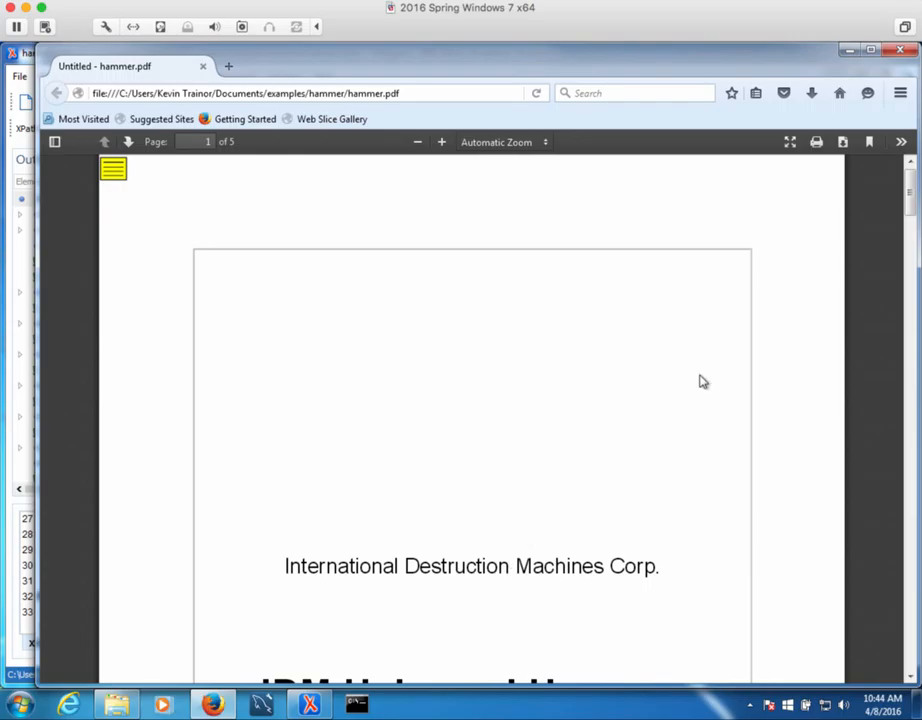
click(900, 49)
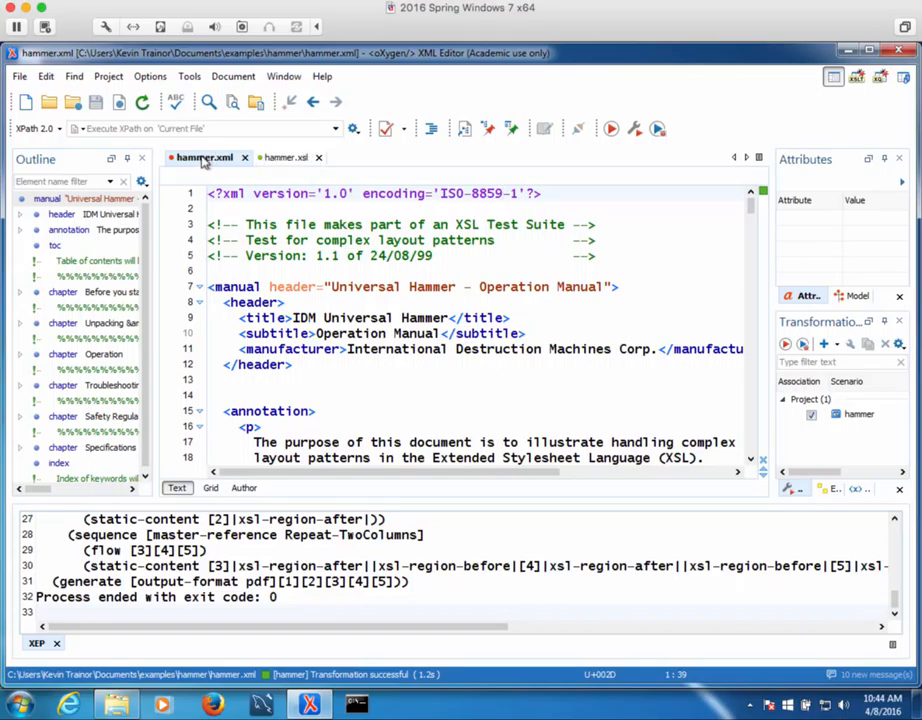
click(609, 130)
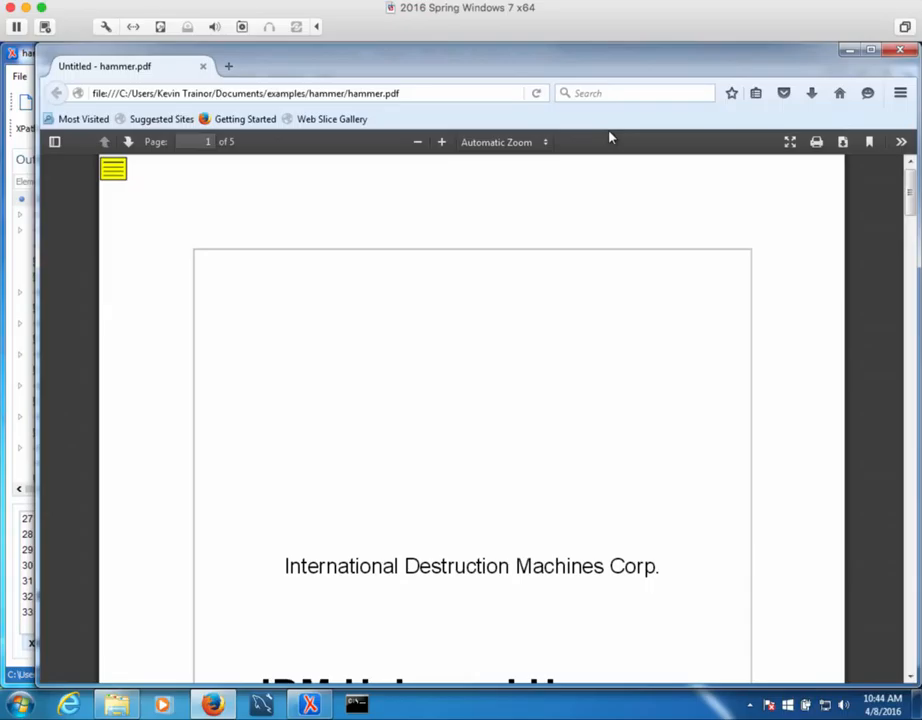
click(898, 52)
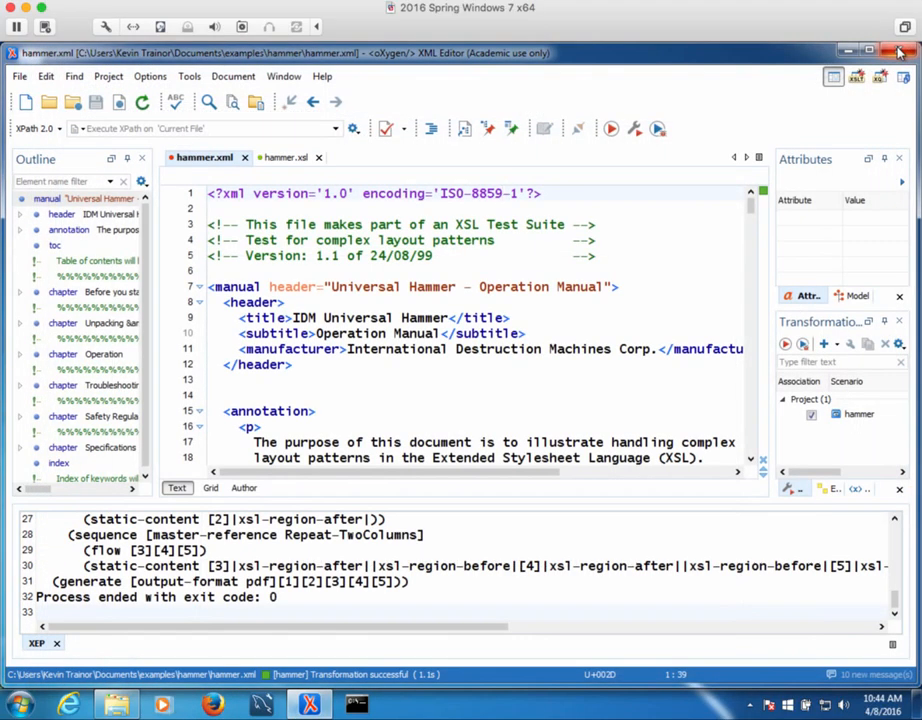